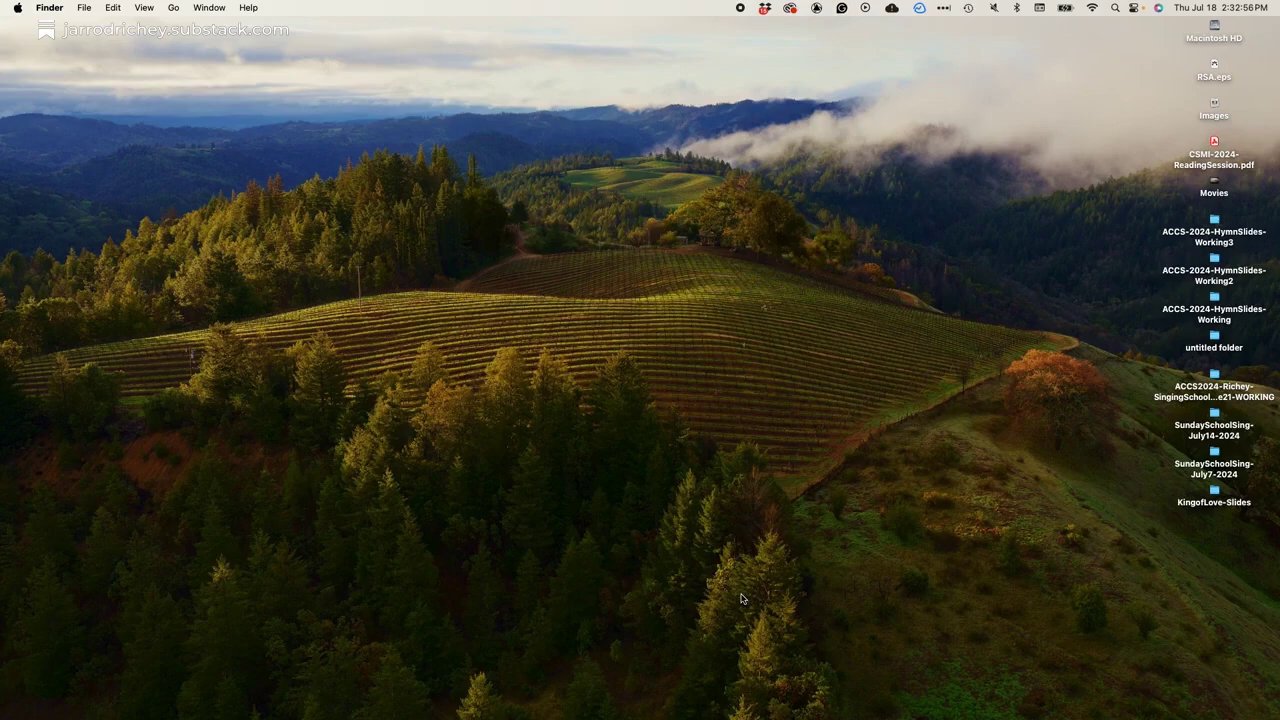
- Switch to Keynote, create a Basic White 16:9 presentation and delete all placeholders from its first slide
mouse_move(410, 717)
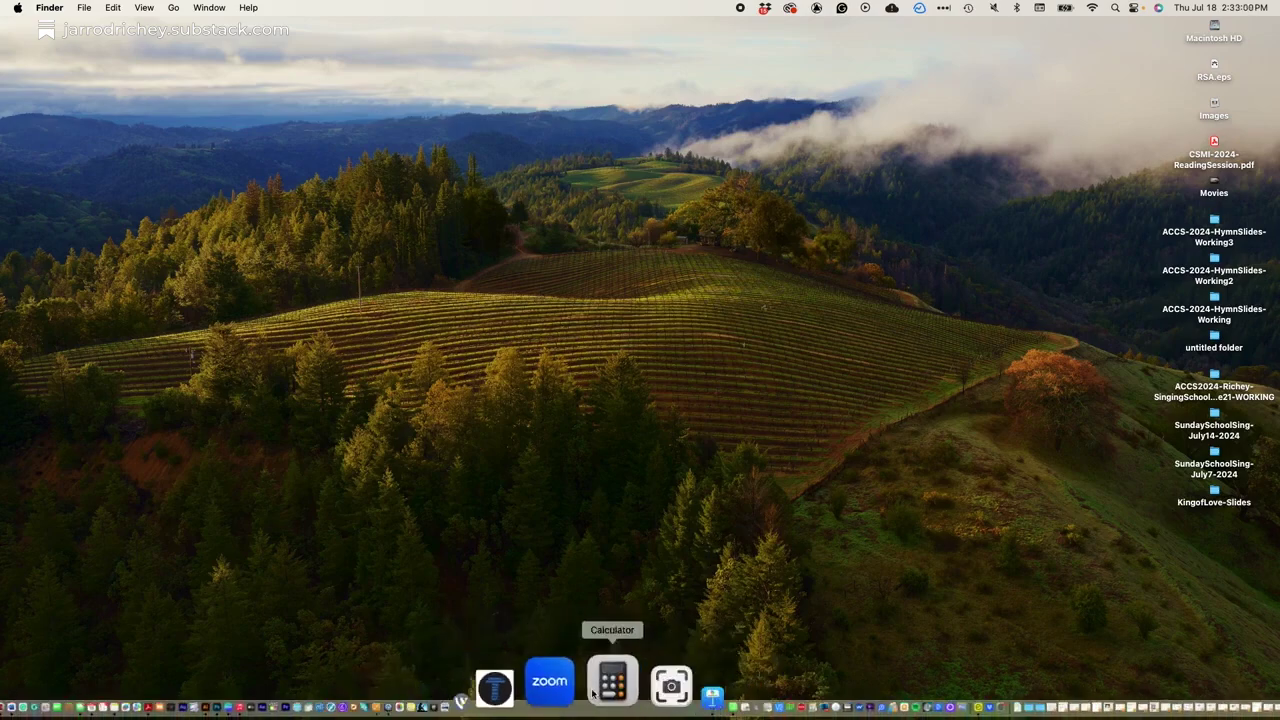
click(617, 683)
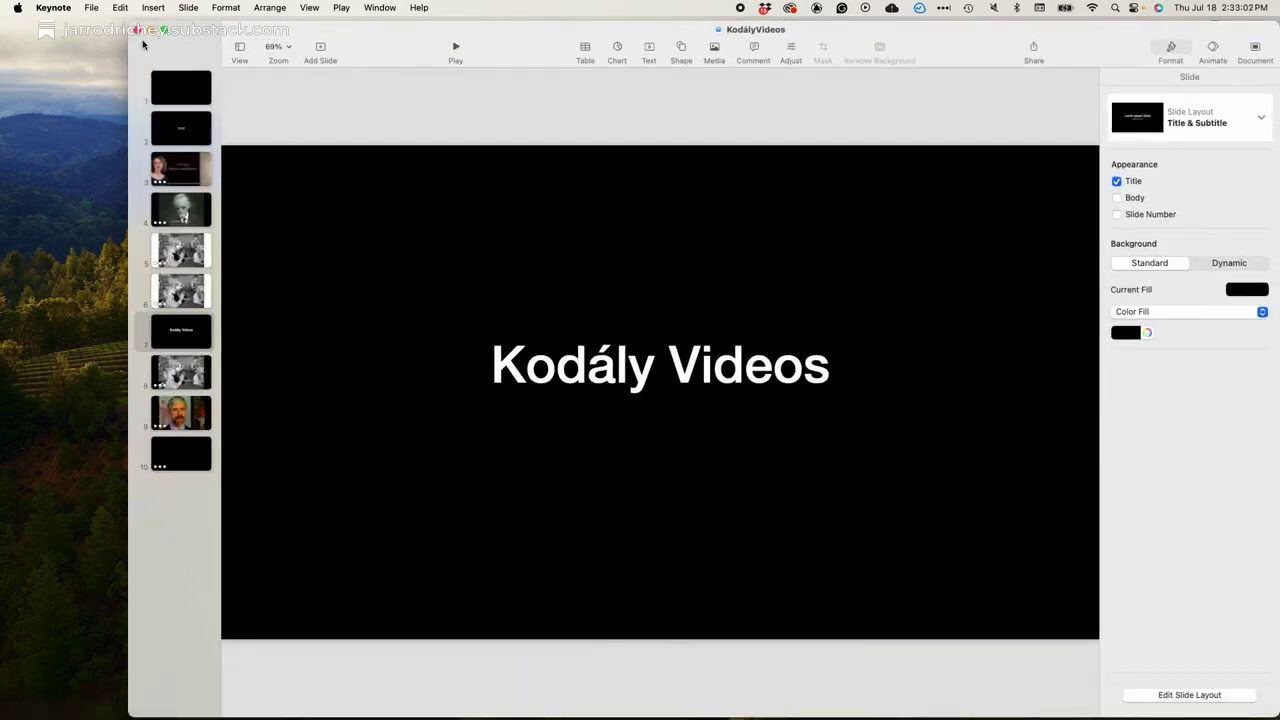
click(151, 33)
click(91, 7)
click(115, 26)
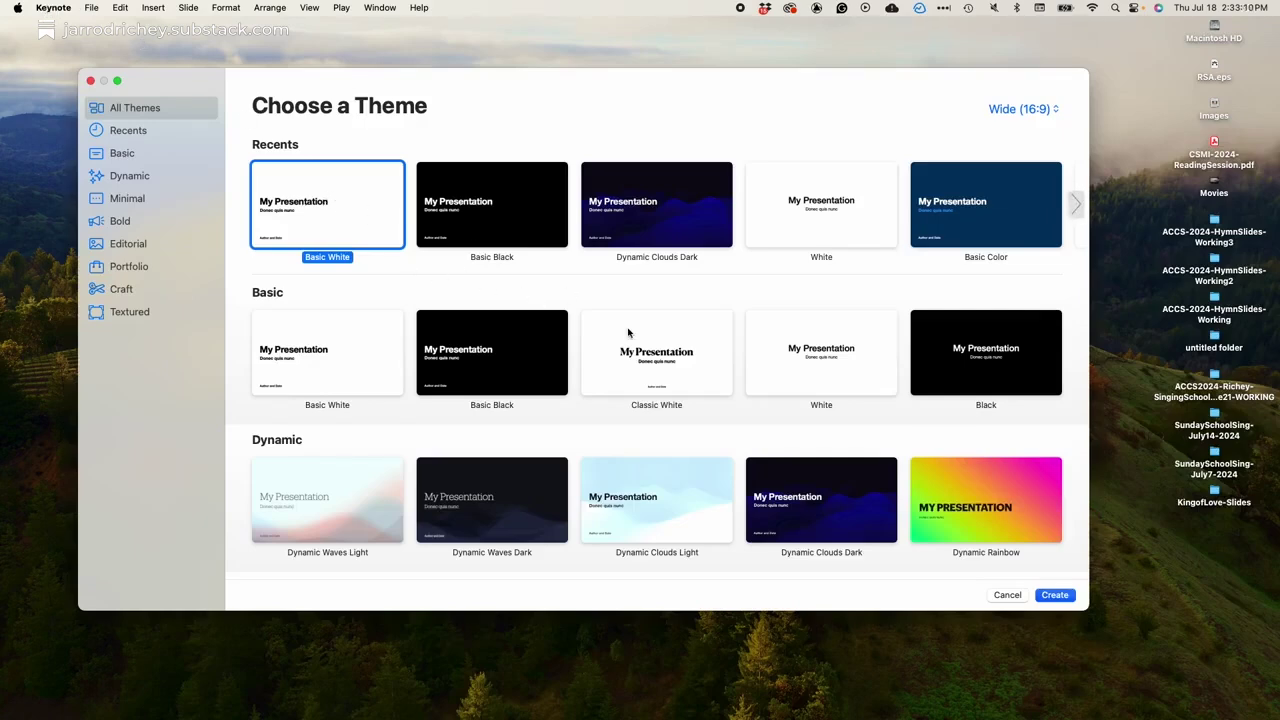
click(1055, 595)
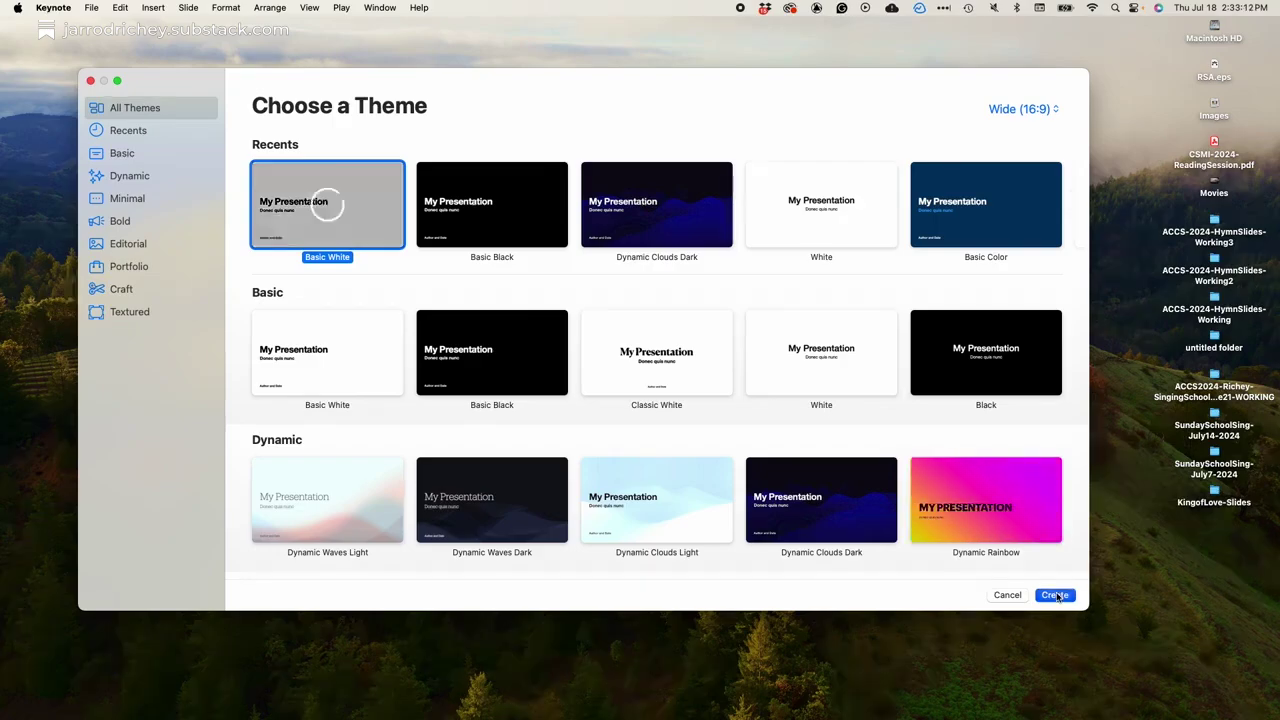
drag(658, 175, 649, 640)
key(Delete)
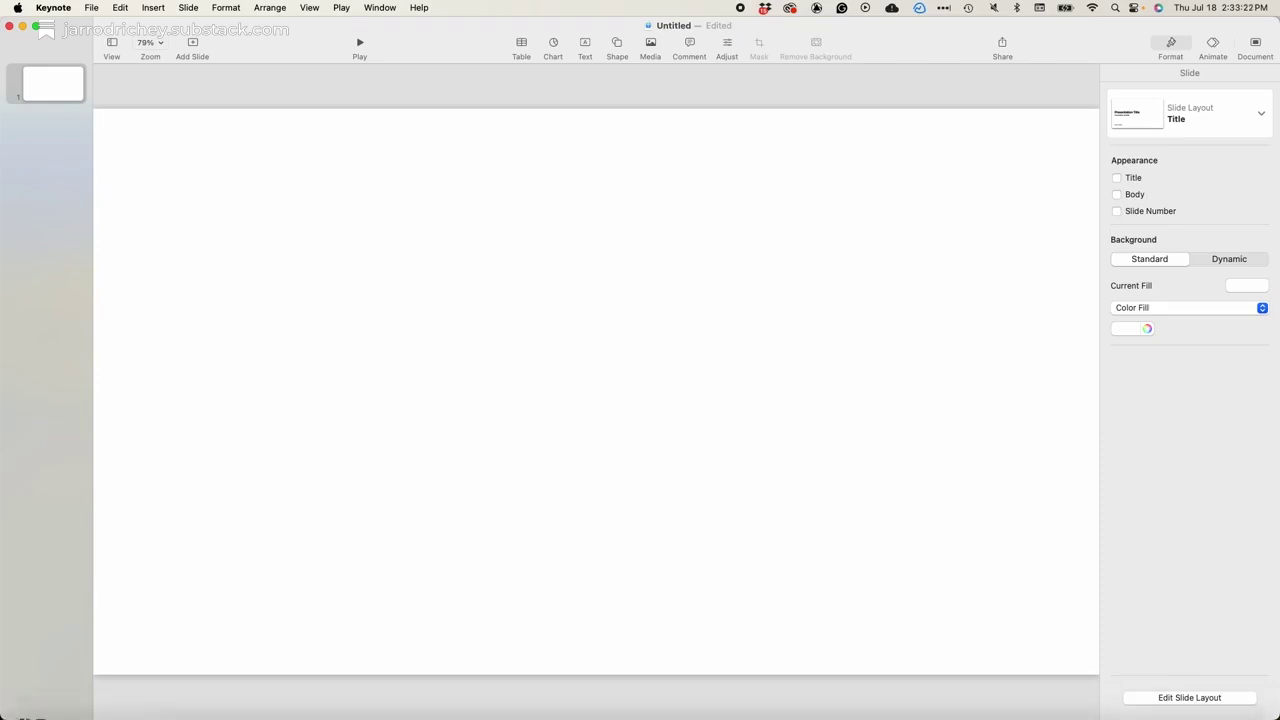
- Switch to Finder, open the Dropbox folder and expand the ACCS-2024-HymnSlides folder
click(17, 676)
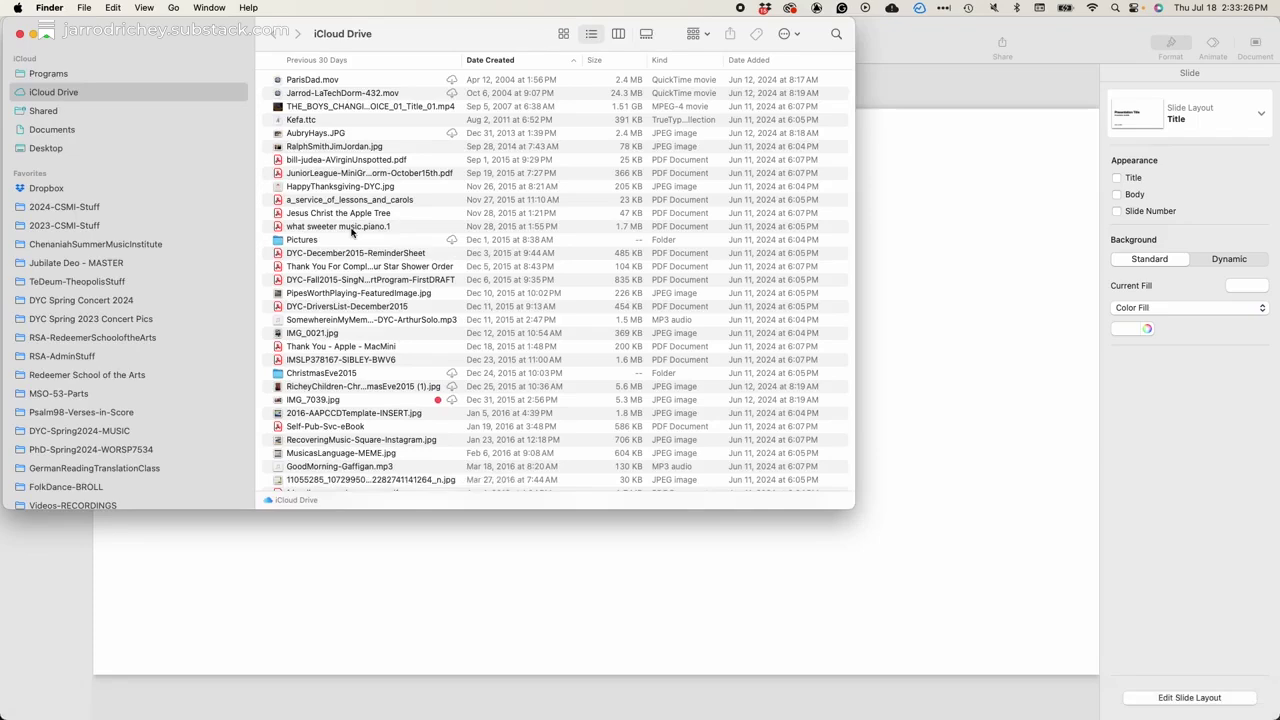
scroll(352, 232, down, 5)
scroll(352, 232, down, 10)
scroll(352, 232, down, 3)
click(45, 189)
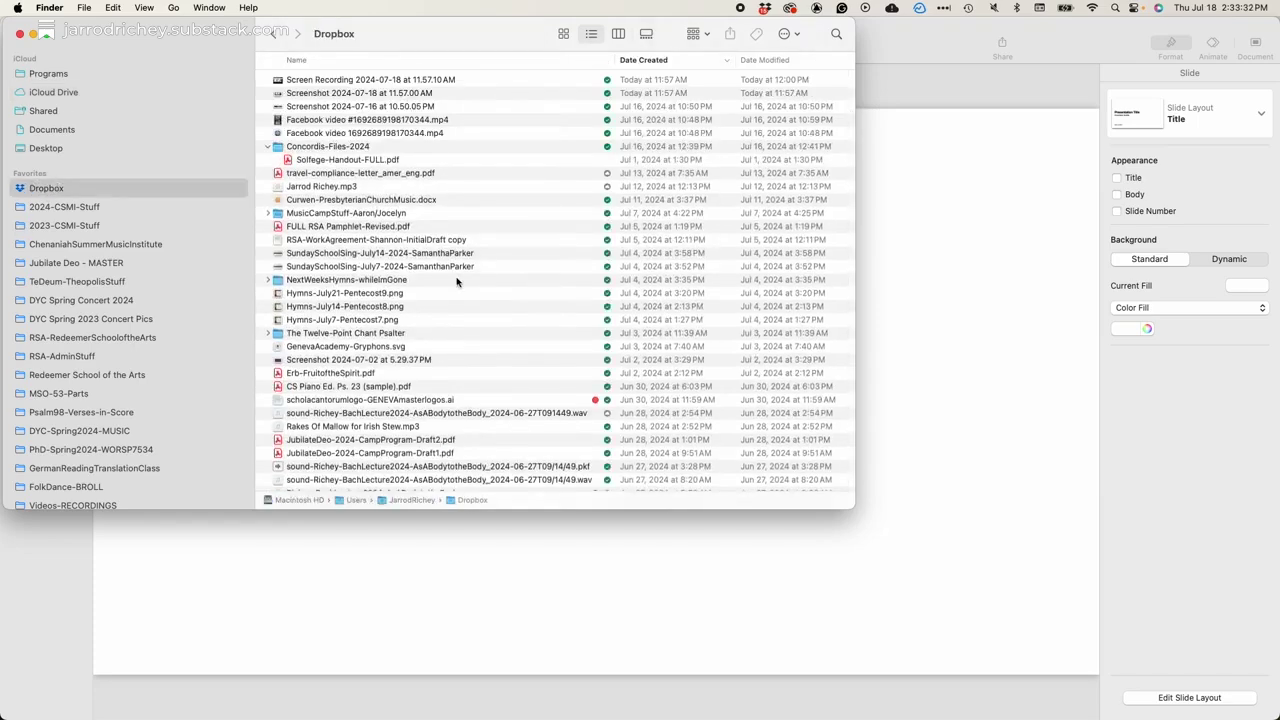
scroll(456, 282, down, 5)
scroll(456, 282, down, 7)
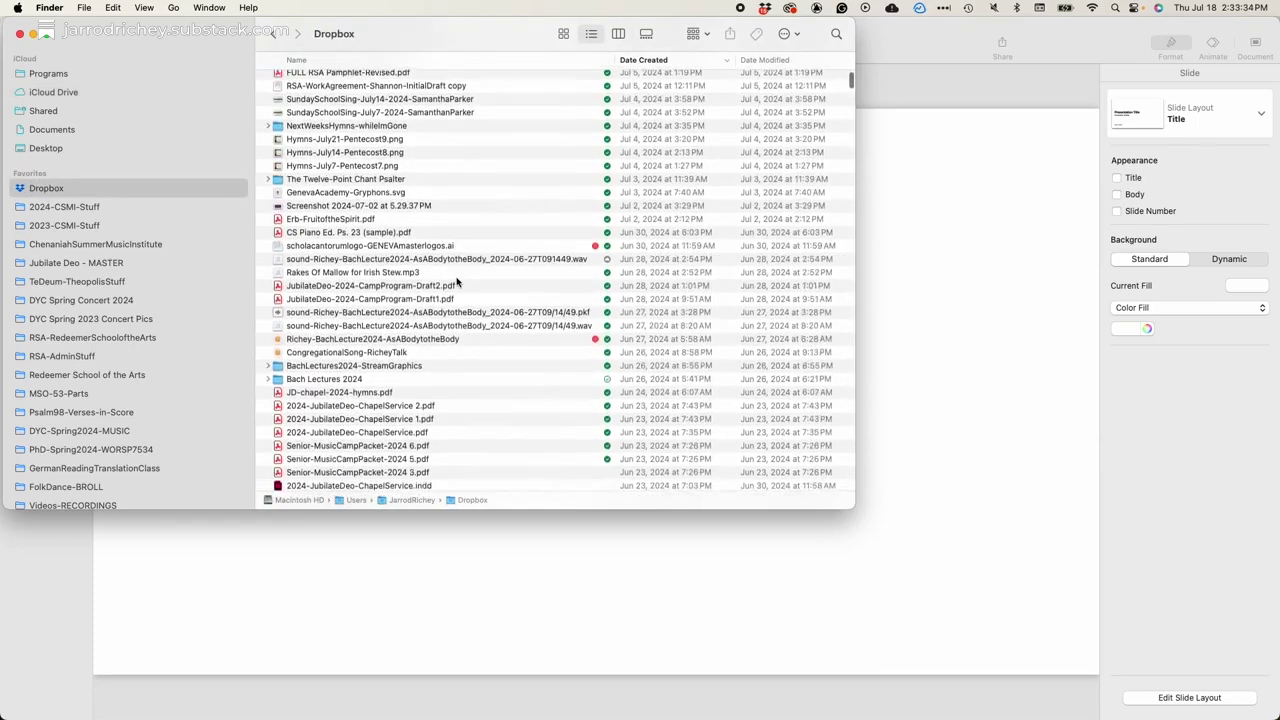
scroll(456, 282, down, 3)
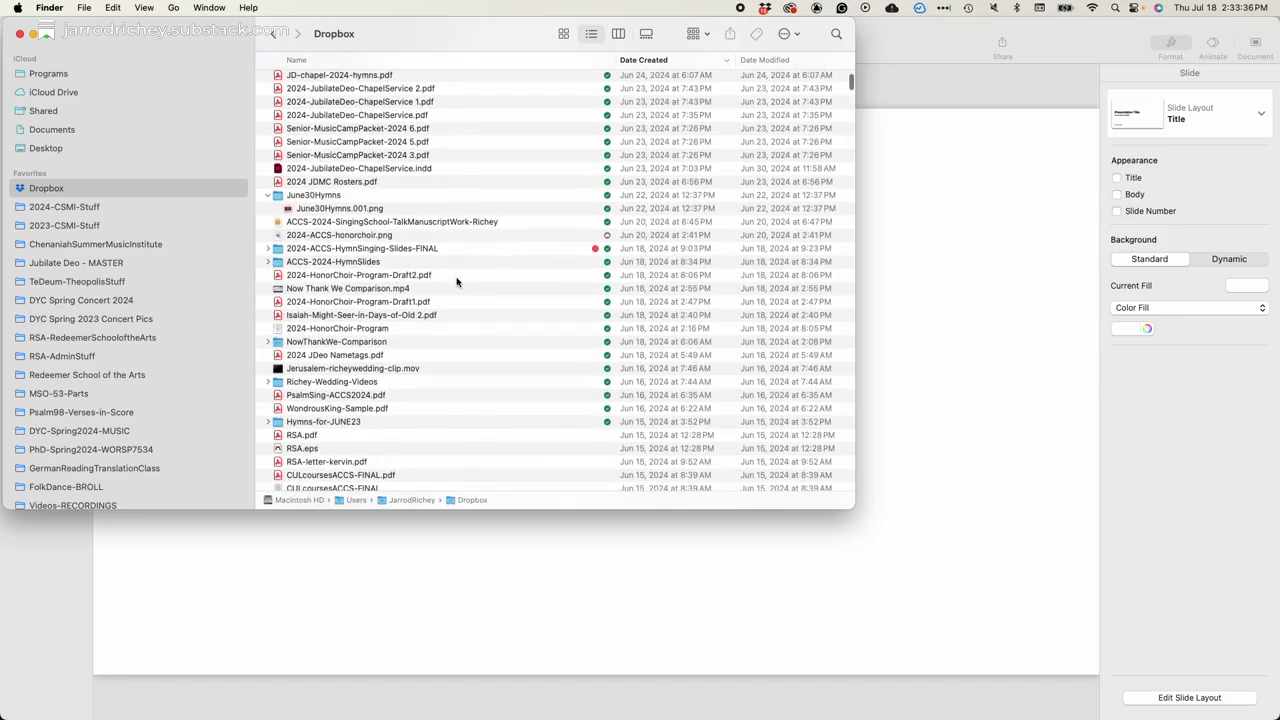
click(267, 262)
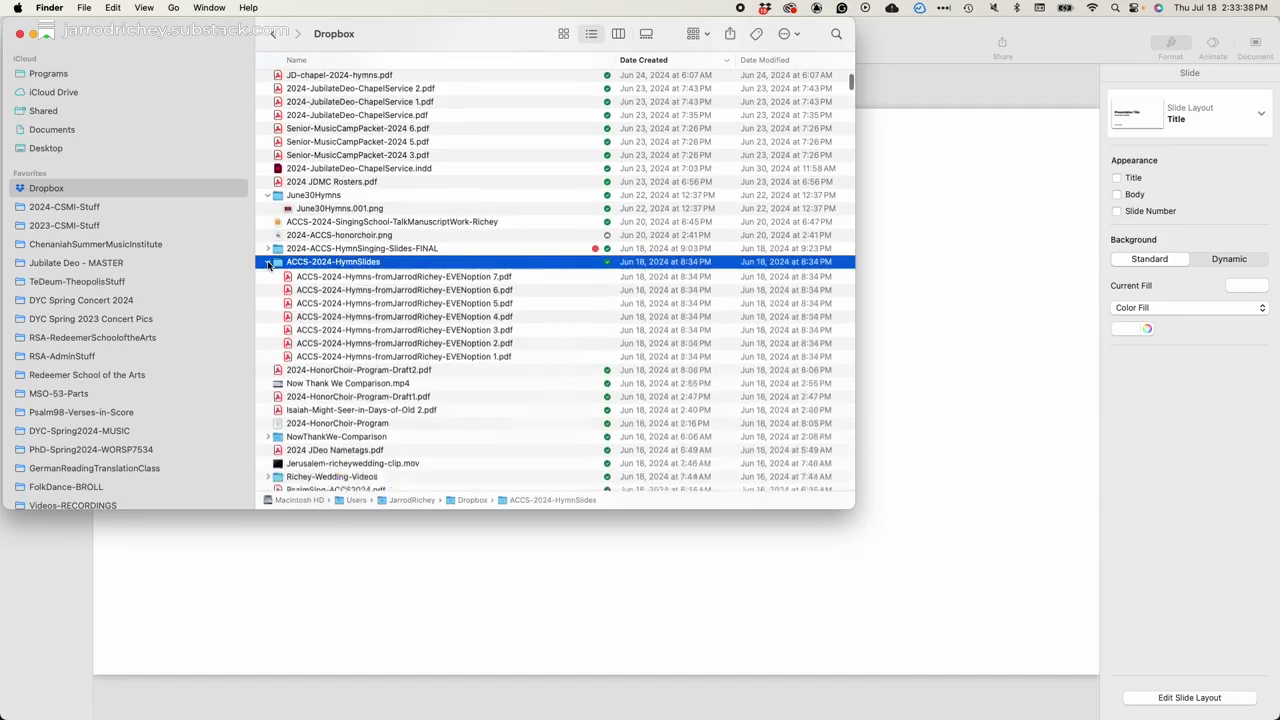
- Preview the hymn PDF ending in "EVENoption 1", insert it on the Keynote slide and move it near the slide's upper-left corner
click(490, 382)
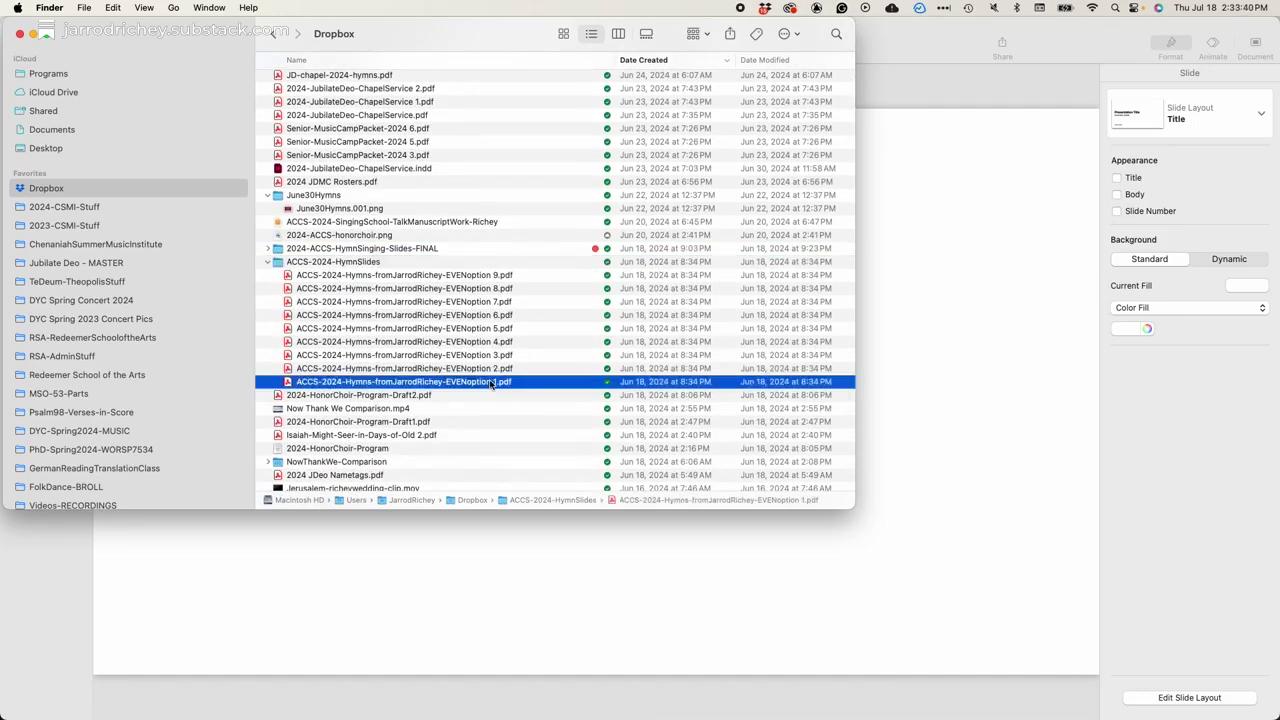
key(space)
key(space)
drag(374, 383, 367, 594)
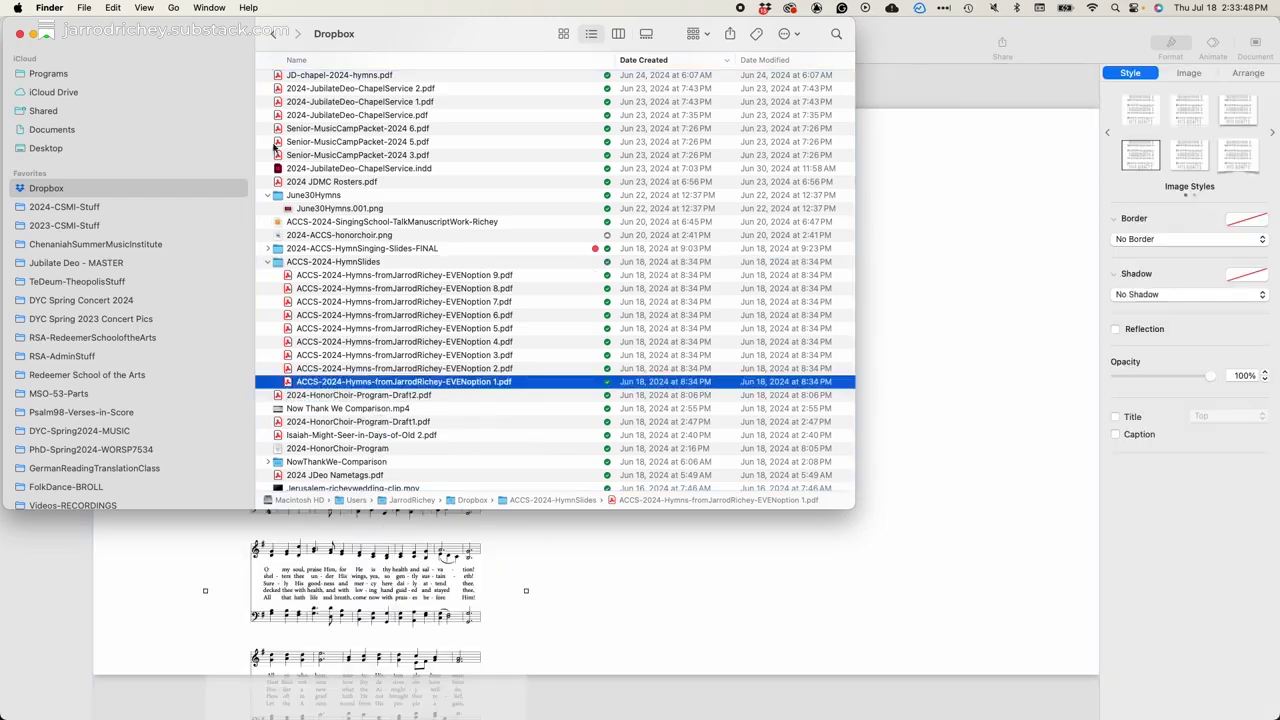
click(20, 35)
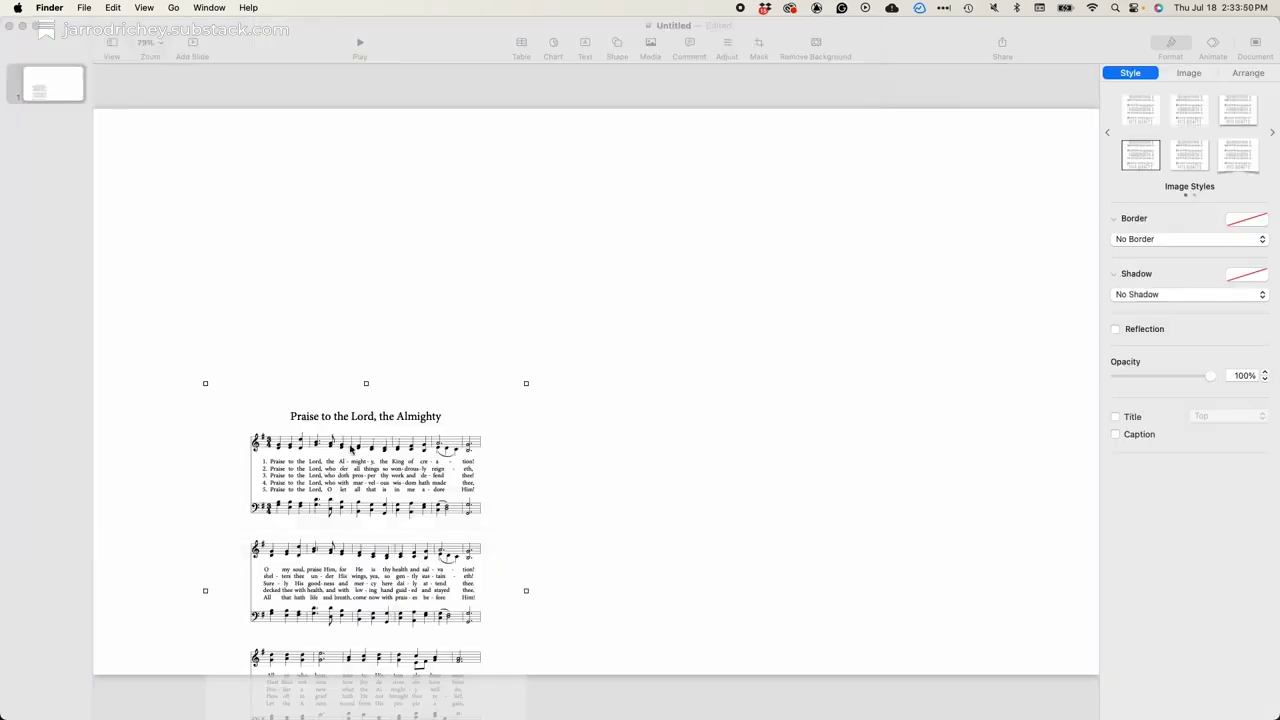
drag(397, 474, 347, 217)
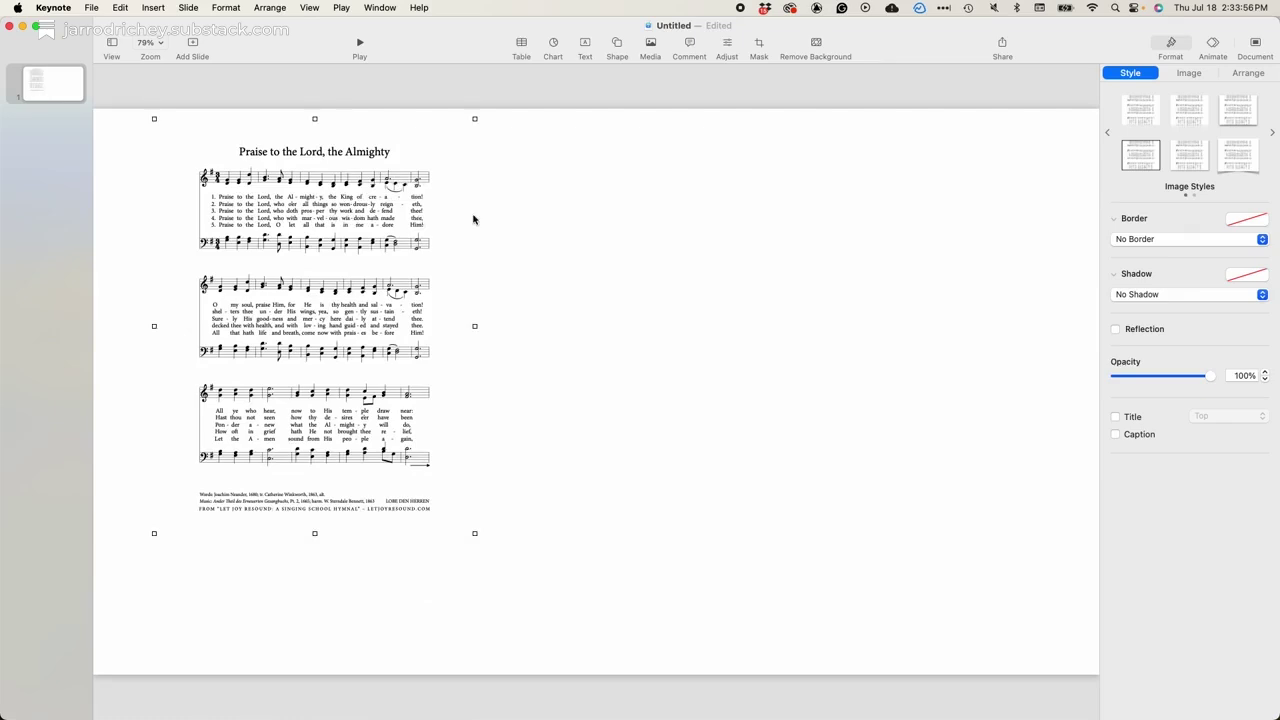
- Mask the hymn image to only its title and first music system, trimming the surrounding margins
click(760, 45)
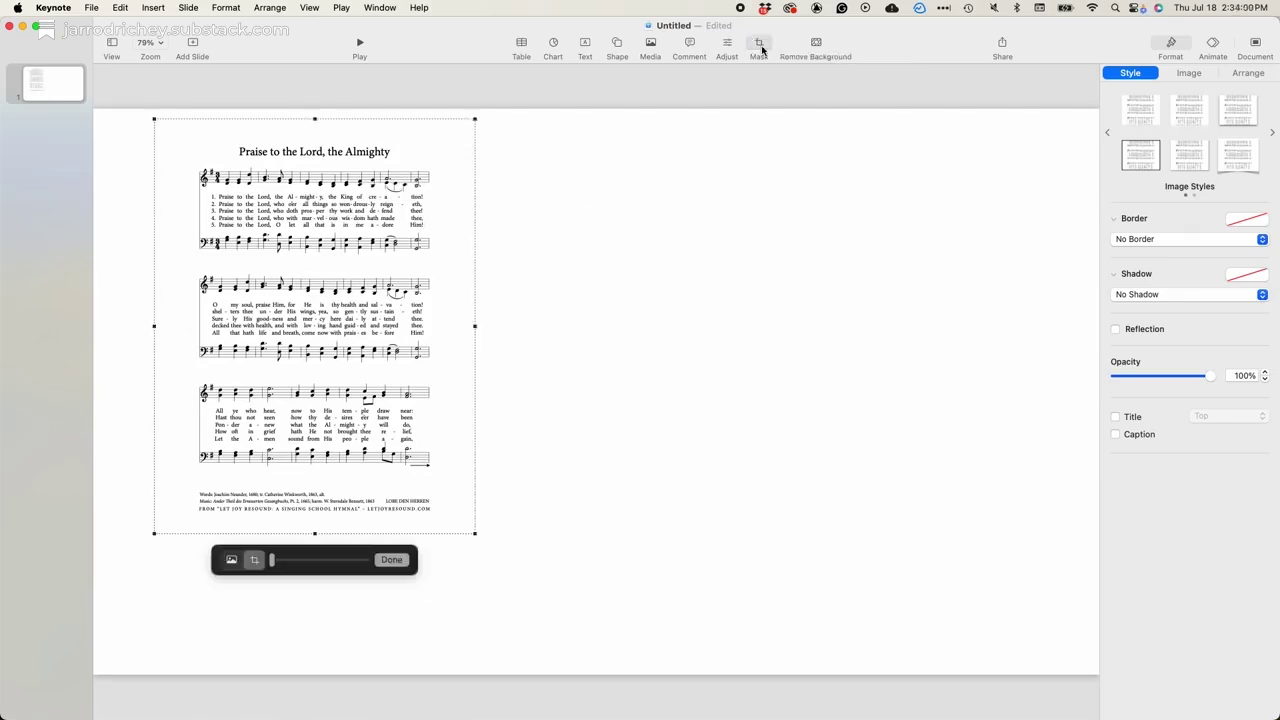
drag(474, 534, 432, 256)
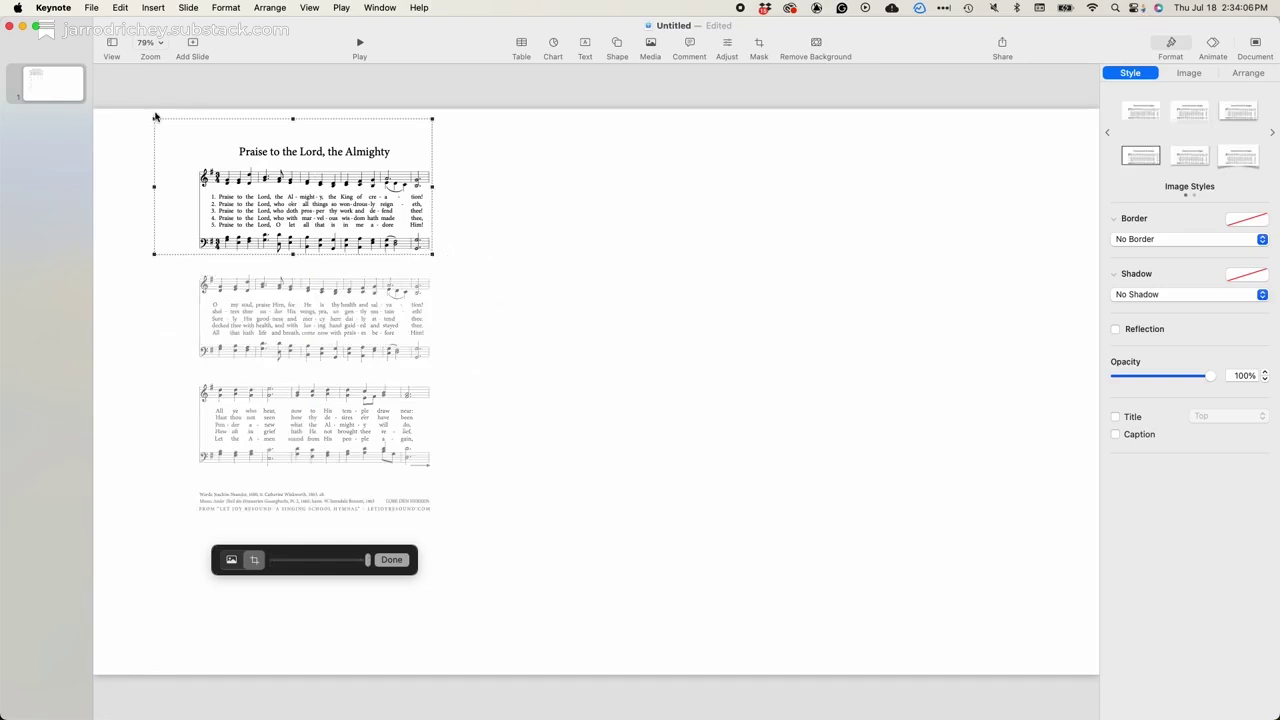
drag(154, 117, 193, 142)
click(501, 286)
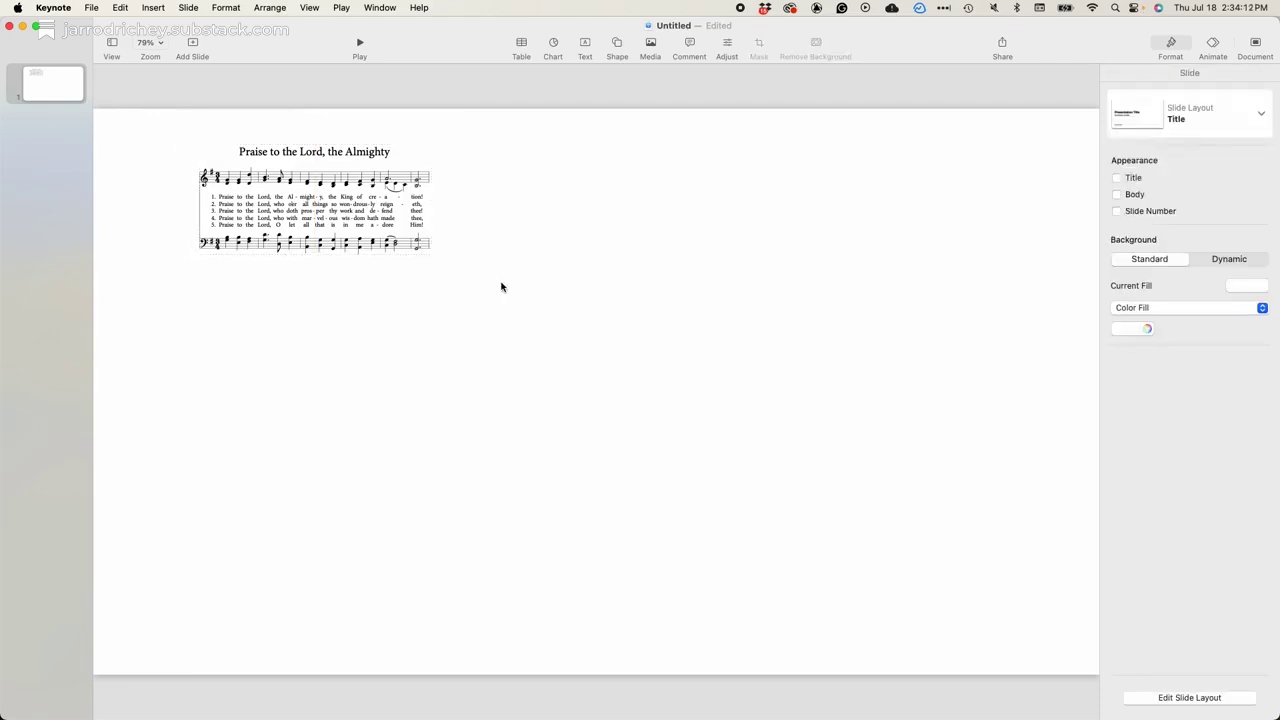
- Enlarge the masked hymn image to nearly the full slide width and center it vertically on the slide
drag(393, 181, 290, 148)
drag(332, 224, 1027, 702)
drag(843, 525, 843, 557)
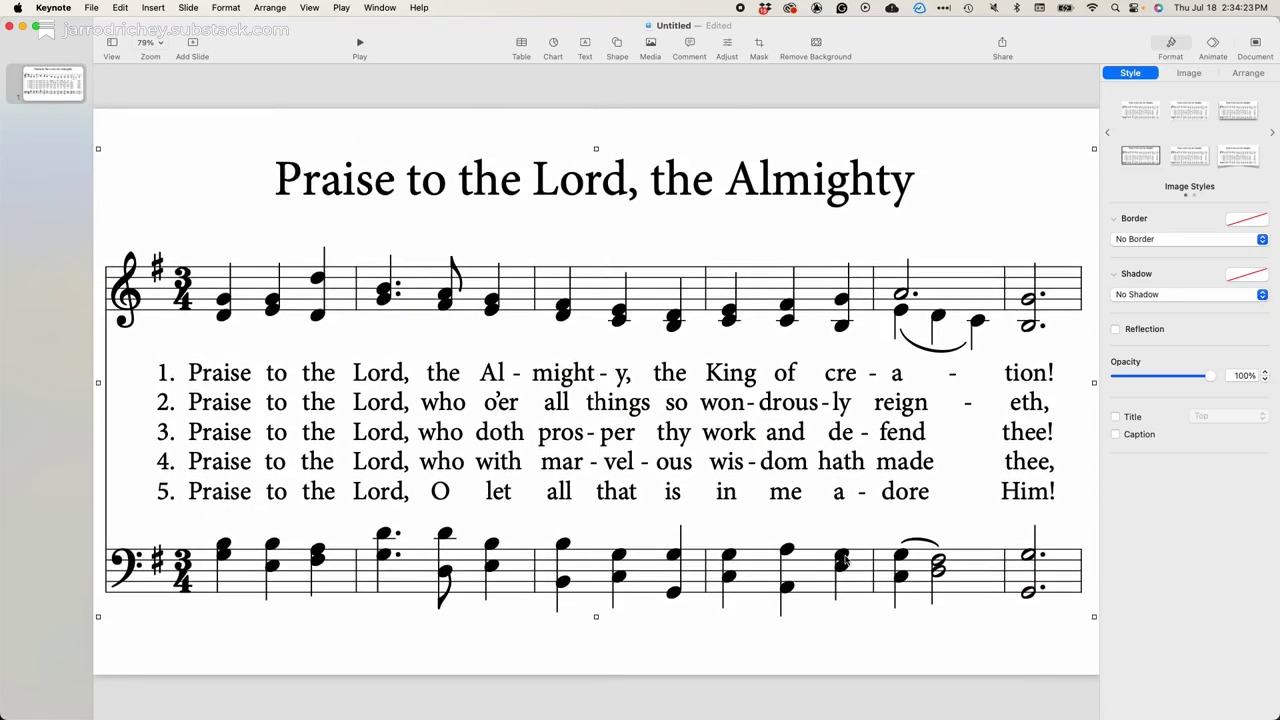
- Show the rulers and add a vertical guide at the staff's left edge and a horizontal guide just above the treble staff
click(312, 7)
click(344, 211)
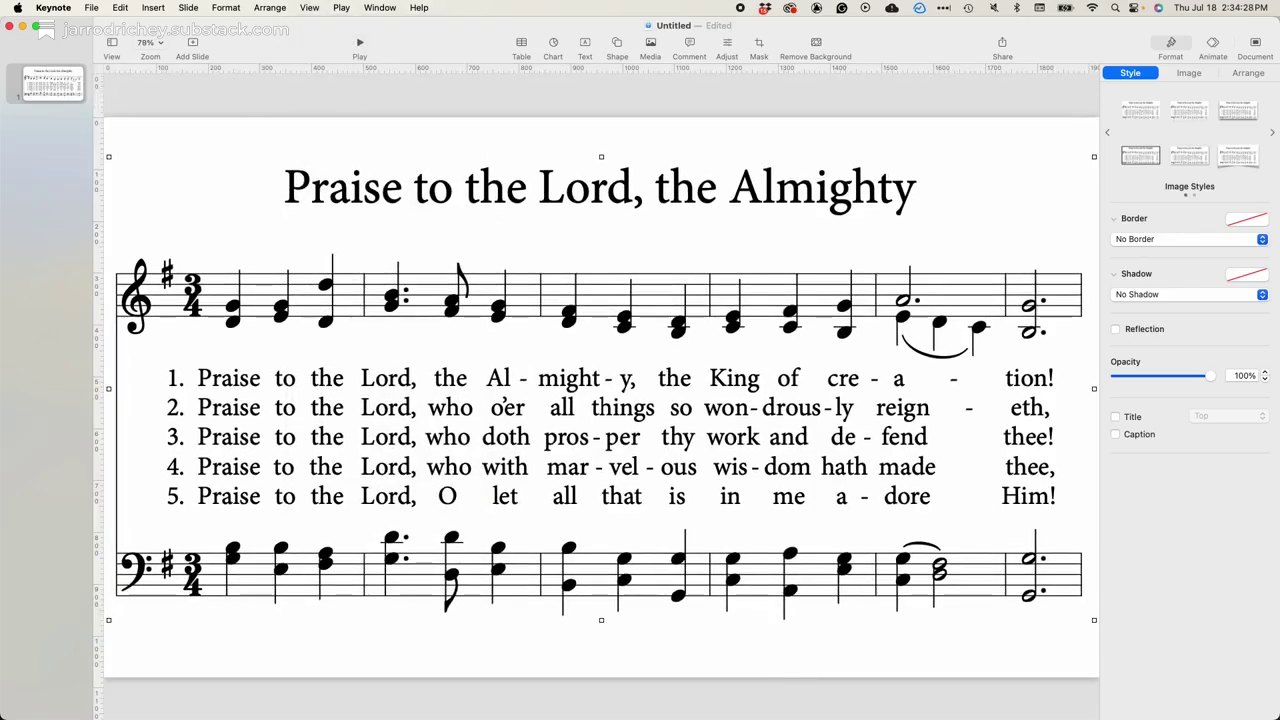
drag(98, 94, 115, 111)
drag(171, 72, 174, 258)
click(752, 114)
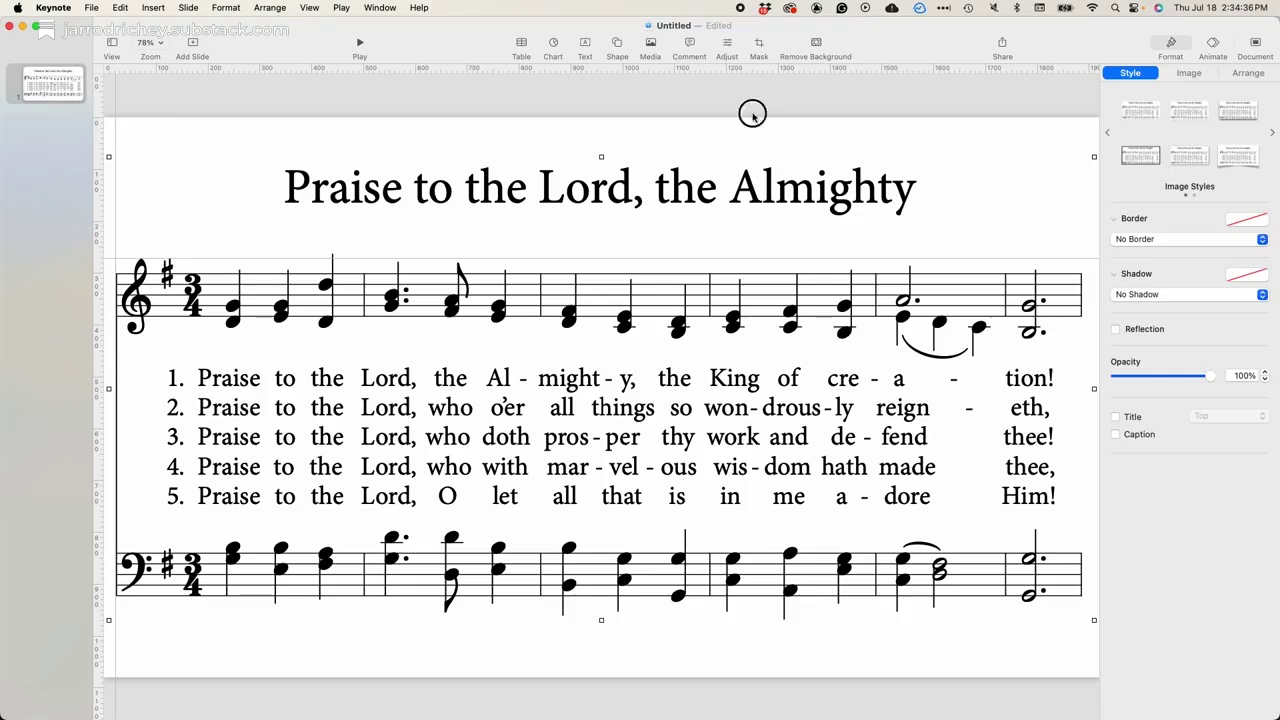
- Duplicate the first hymn slide
click(64, 87)
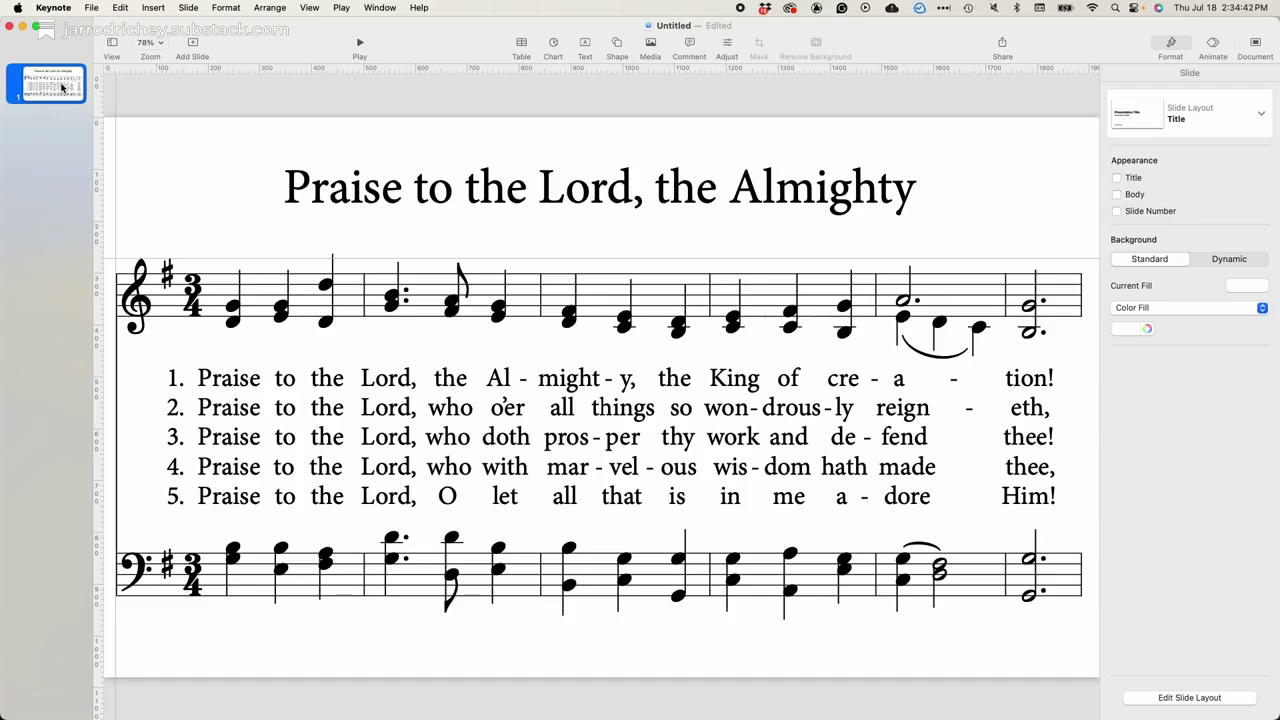
right_click(58, 87)
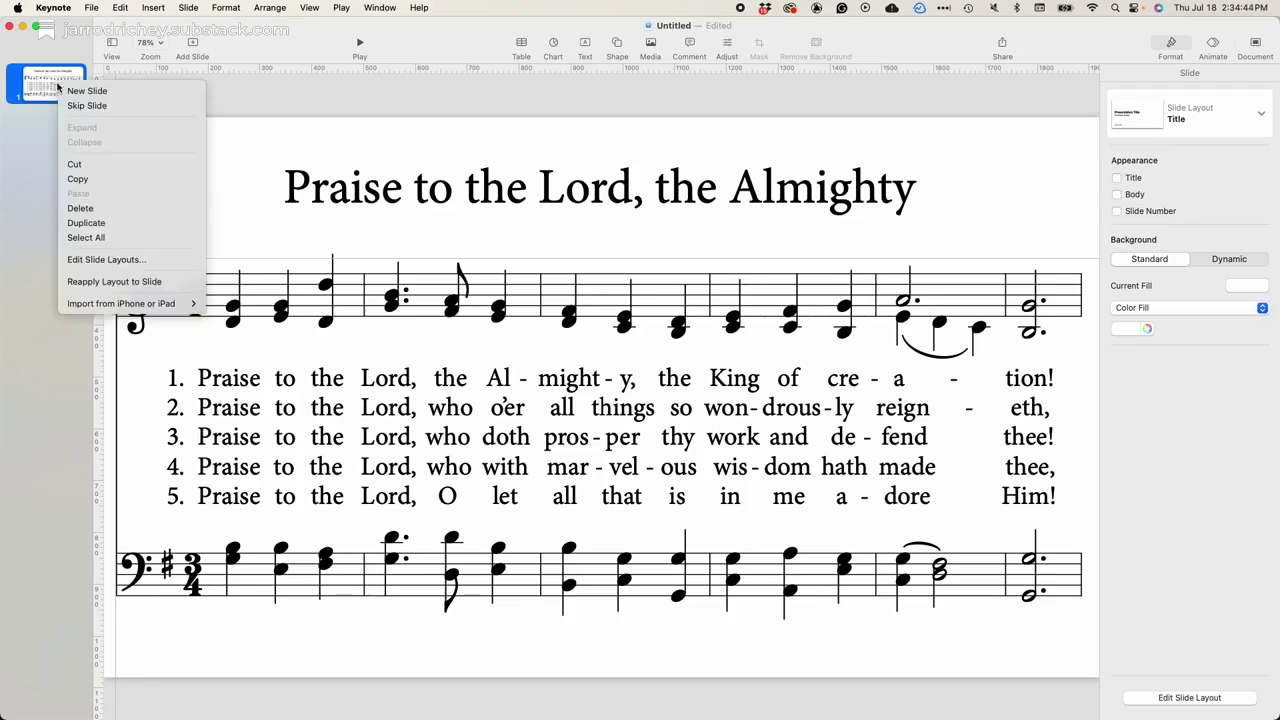
click(78, 223)
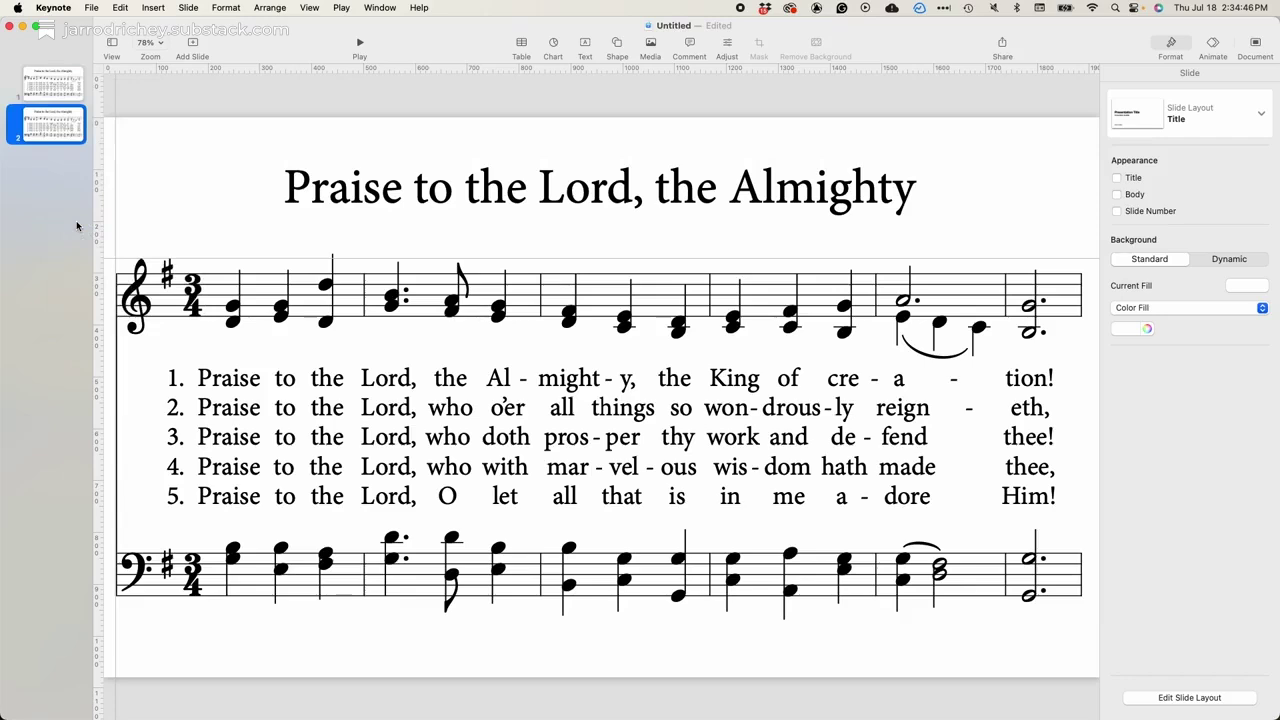
- On the second slide, shift the image within its mask to the second music system, and extend the mask's lower edge slightly
click(573, 325)
click(762, 46)
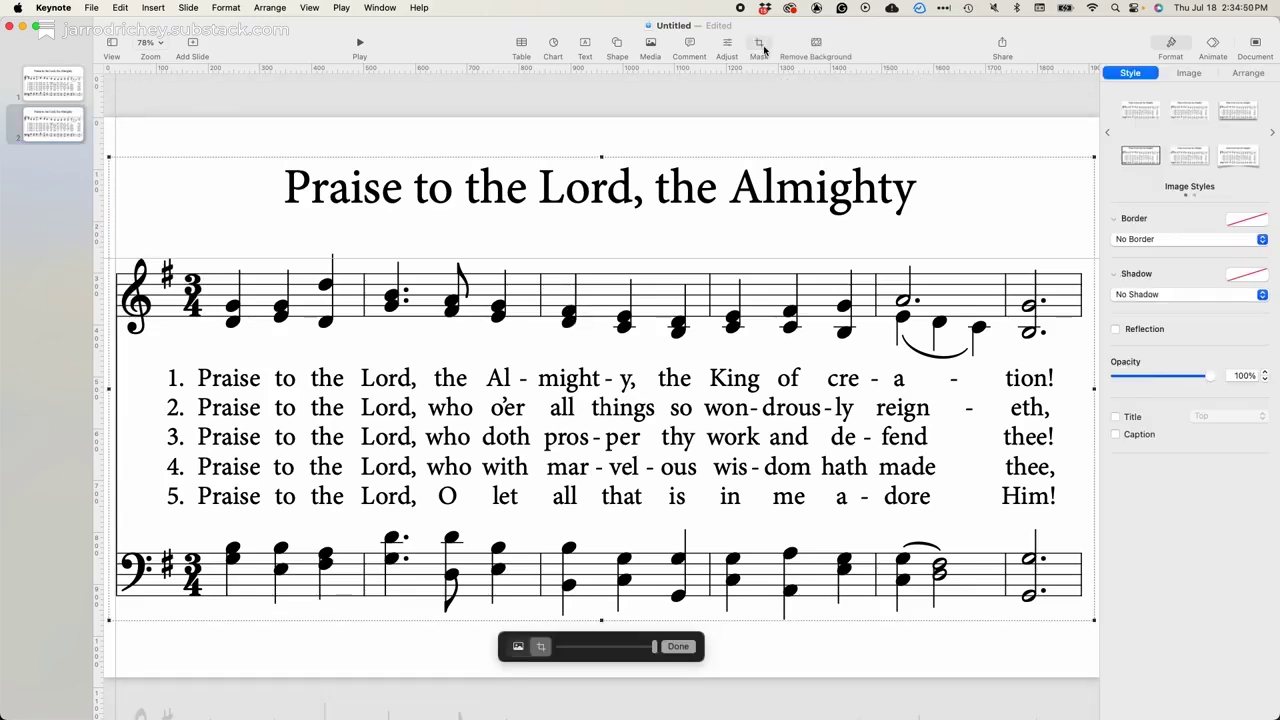
drag(702, 421, 702, 238)
drag(702, 380, 696, 192)
drag(666, 357, 667, 291)
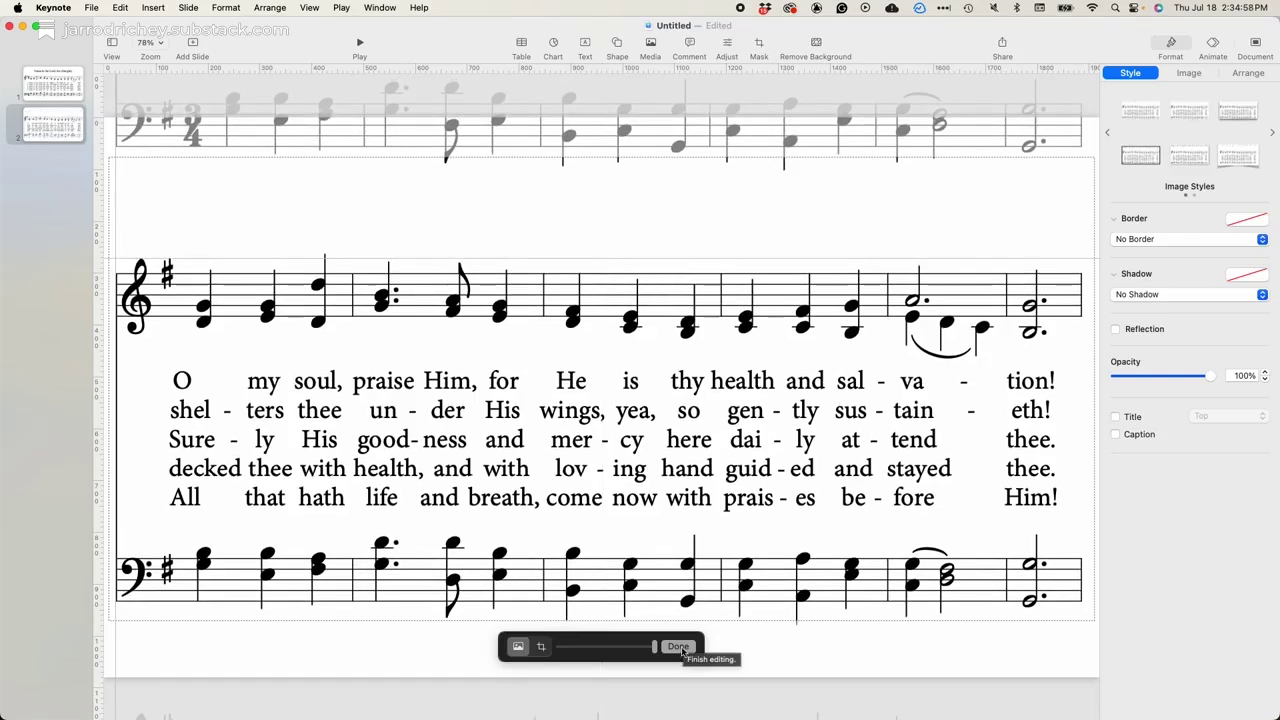
click(539, 647)
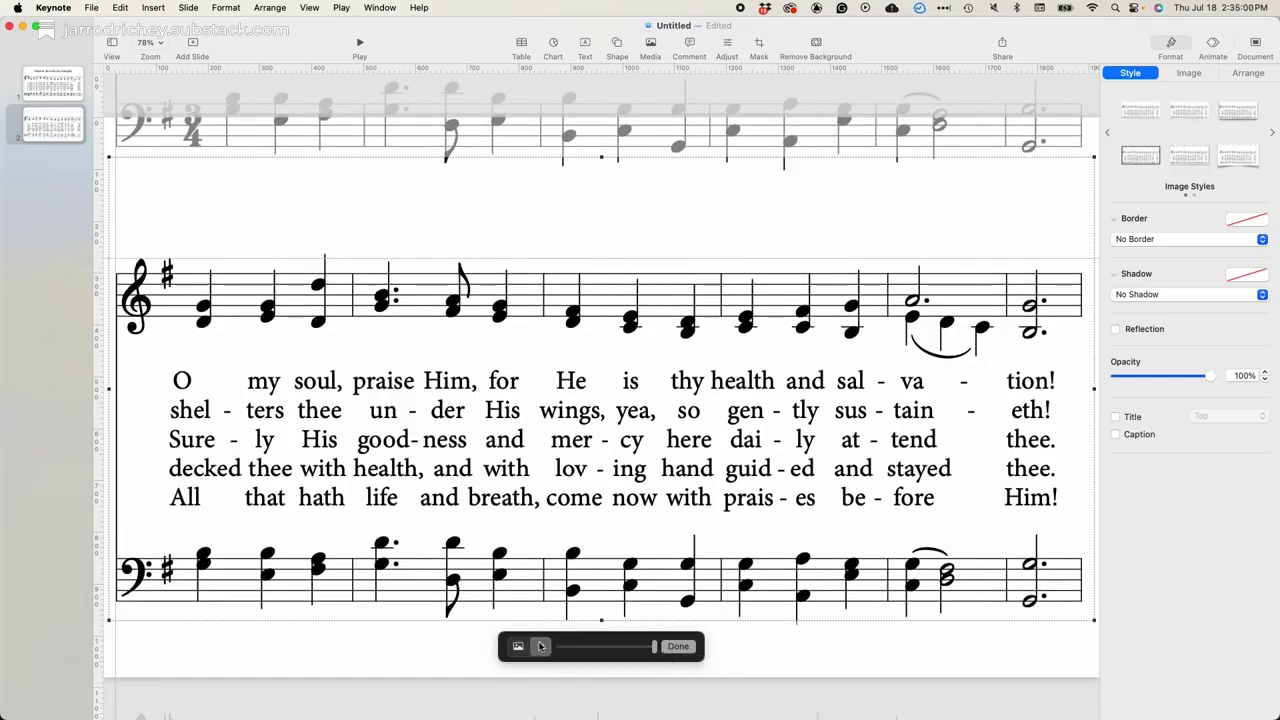
drag(600, 618, 602, 625)
click(677, 646)
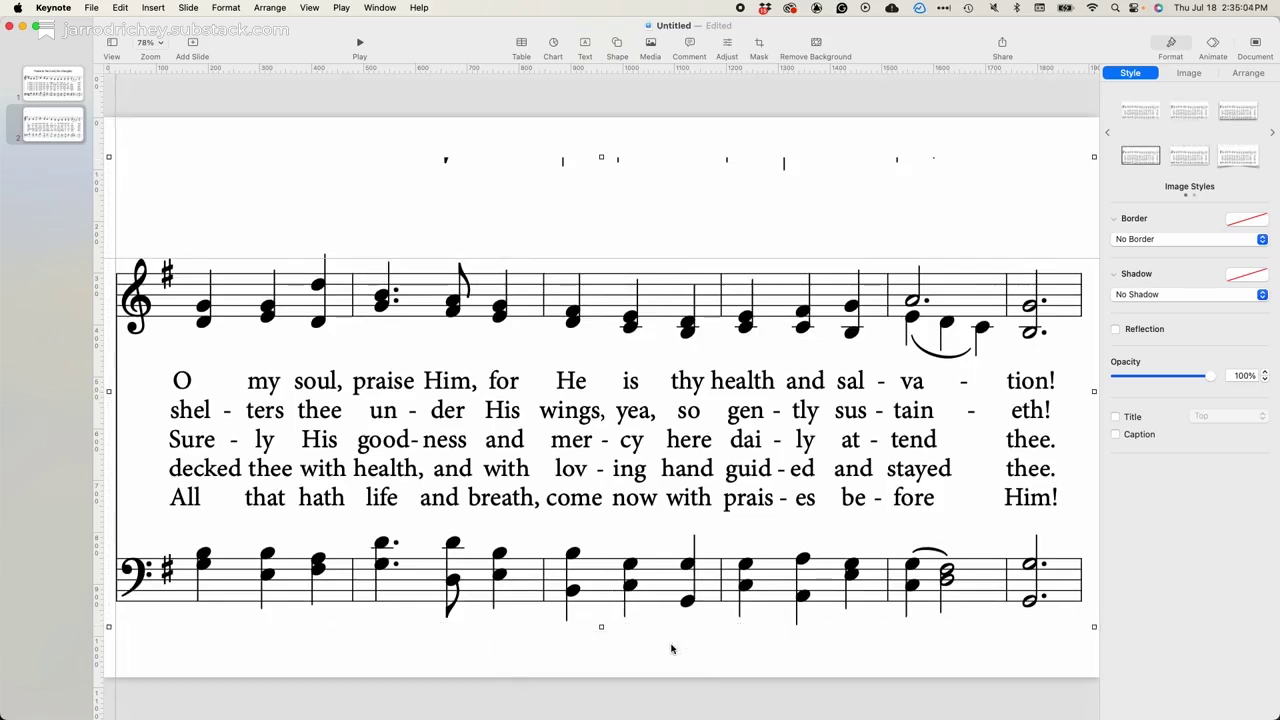
click(671, 663)
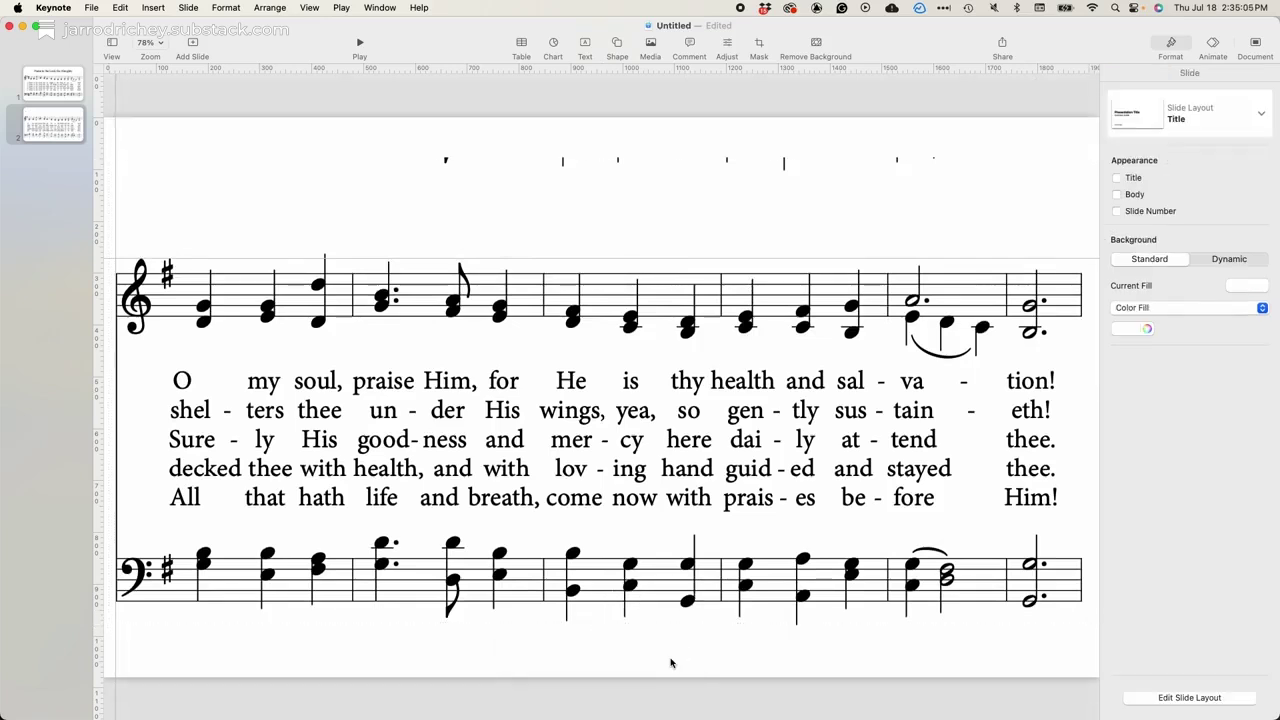
- Lower the mask's top edge on the second slide to hide the note stems left over from the first system
click(630, 340)
click(759, 45)
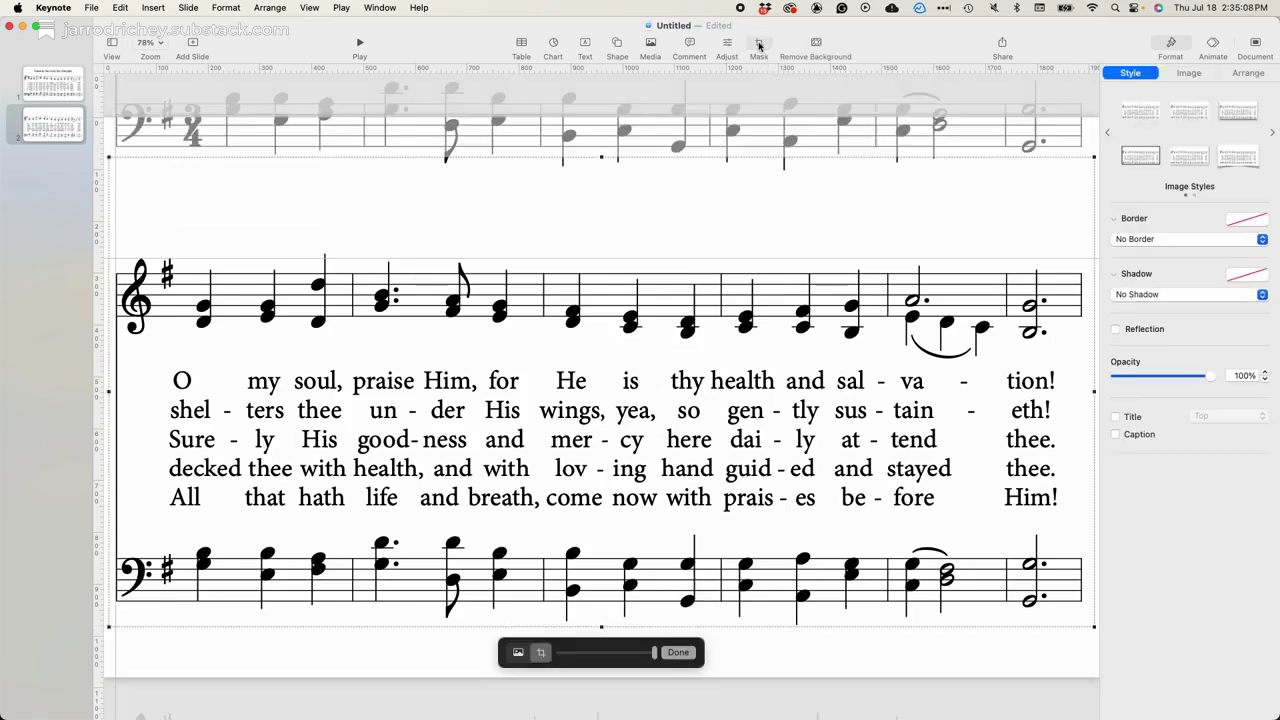
drag(601, 156, 600, 224)
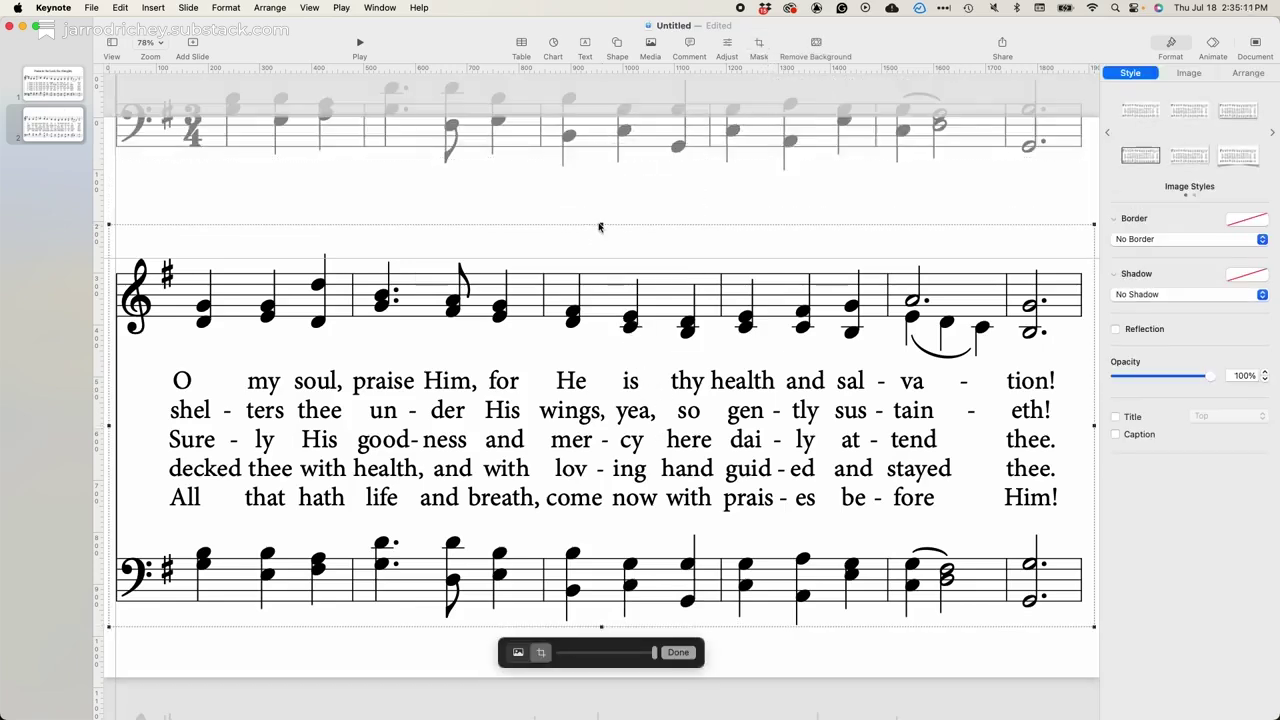
click(678, 653)
- Move the second system's image up to the vertical center of the second slide
click(63, 132)
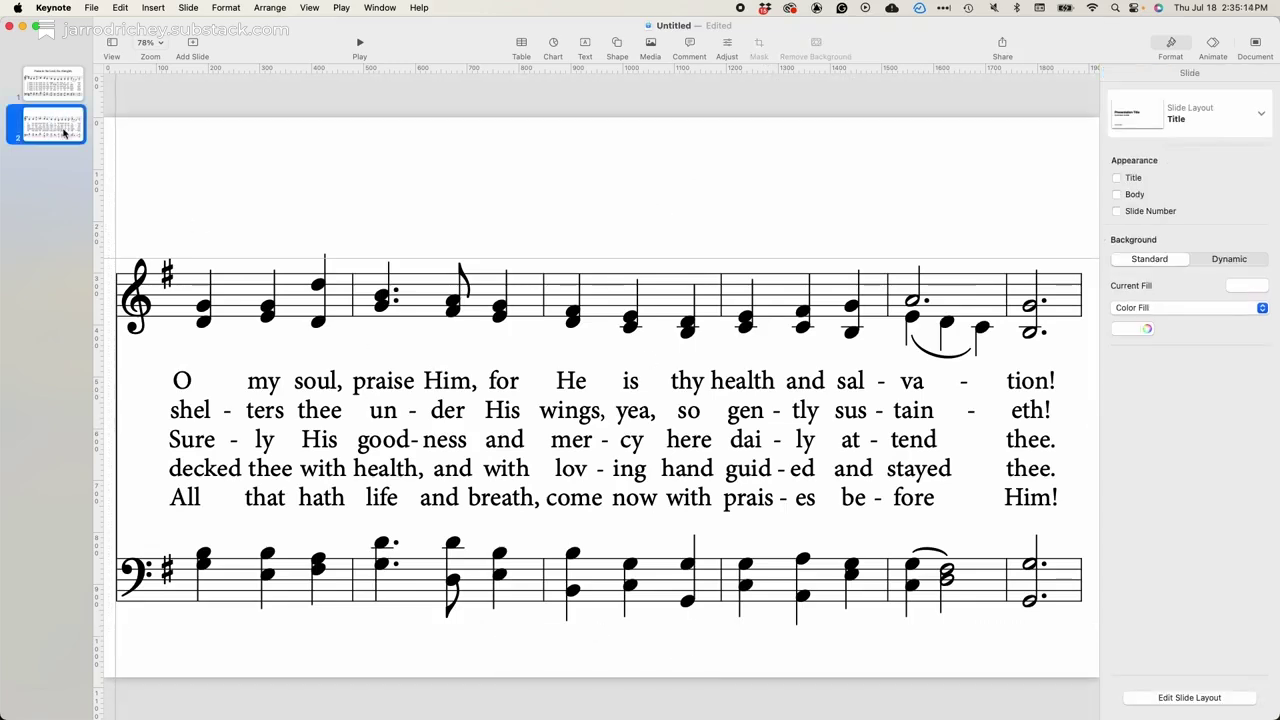
click(340, 384)
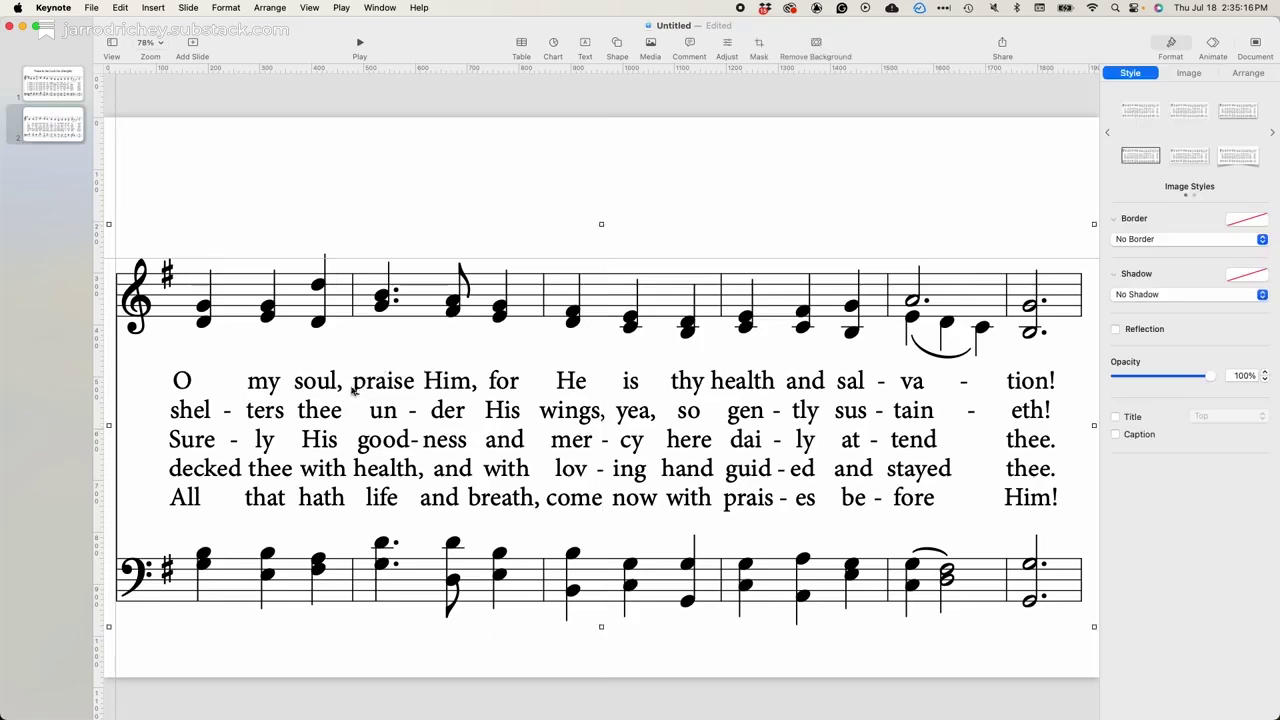
drag(452, 316, 452, 280)
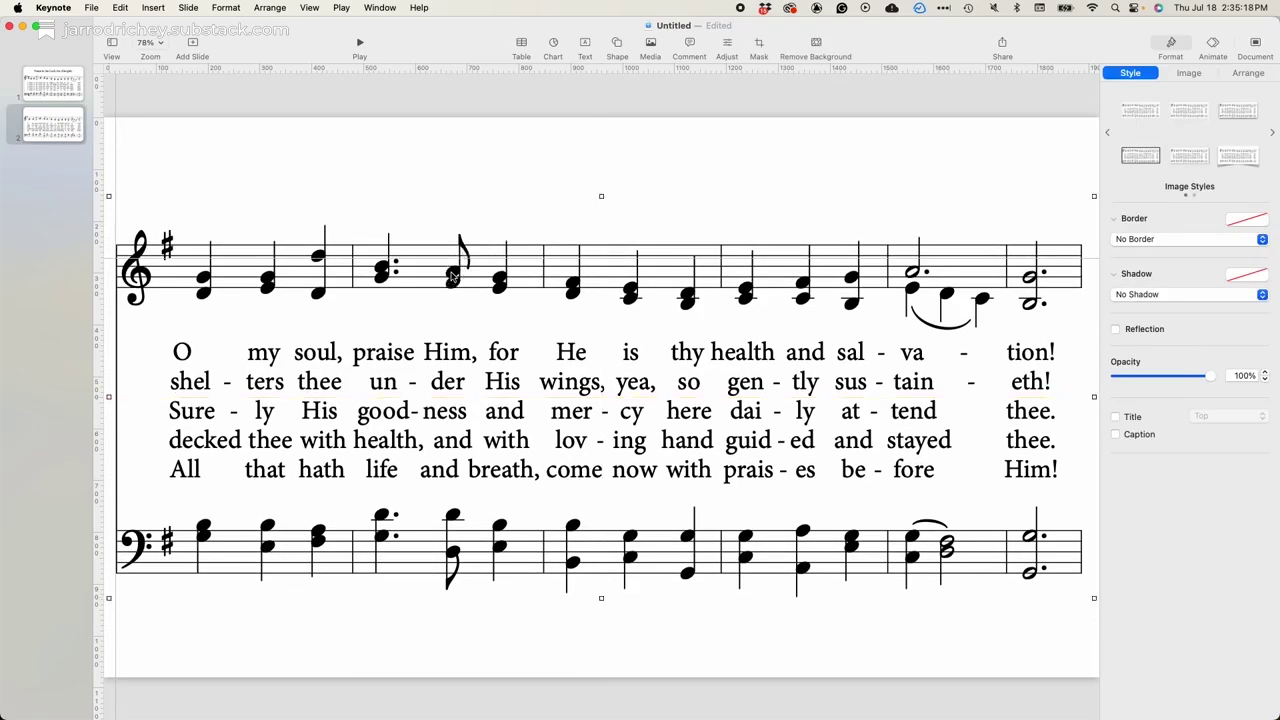
- Duplicate the second hymn slide
click(48, 130)
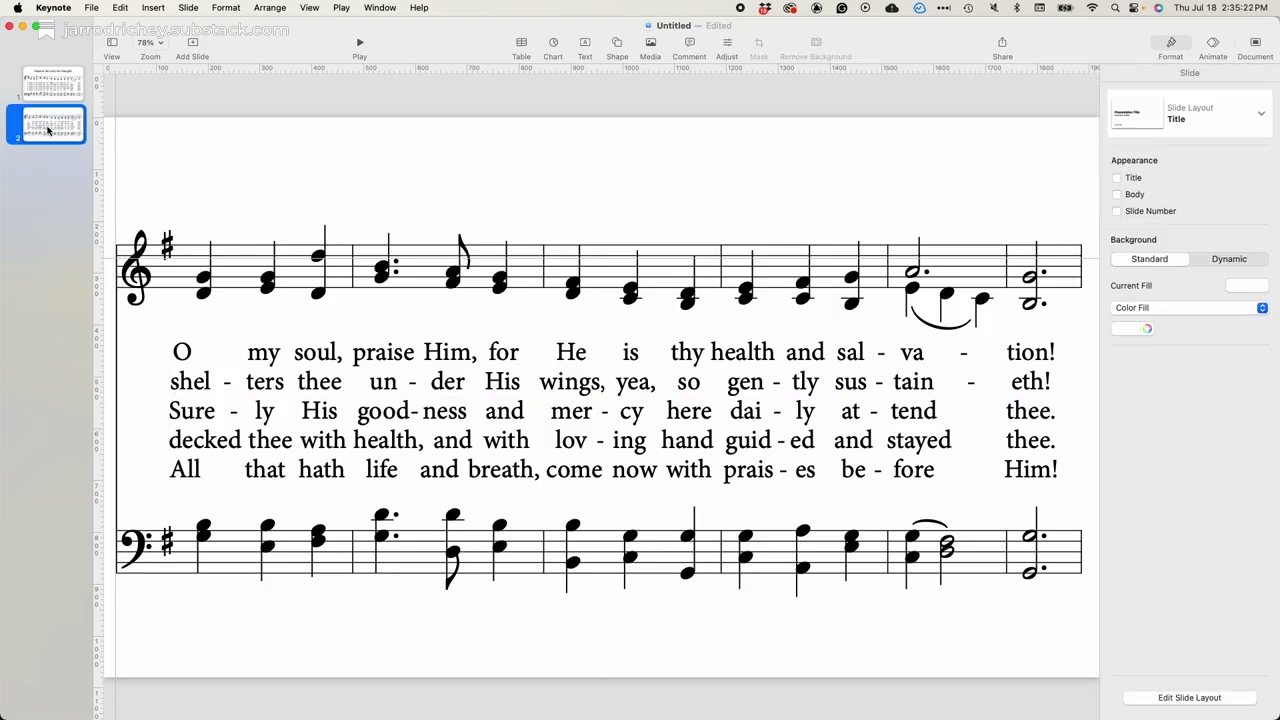
right_click(48, 130)
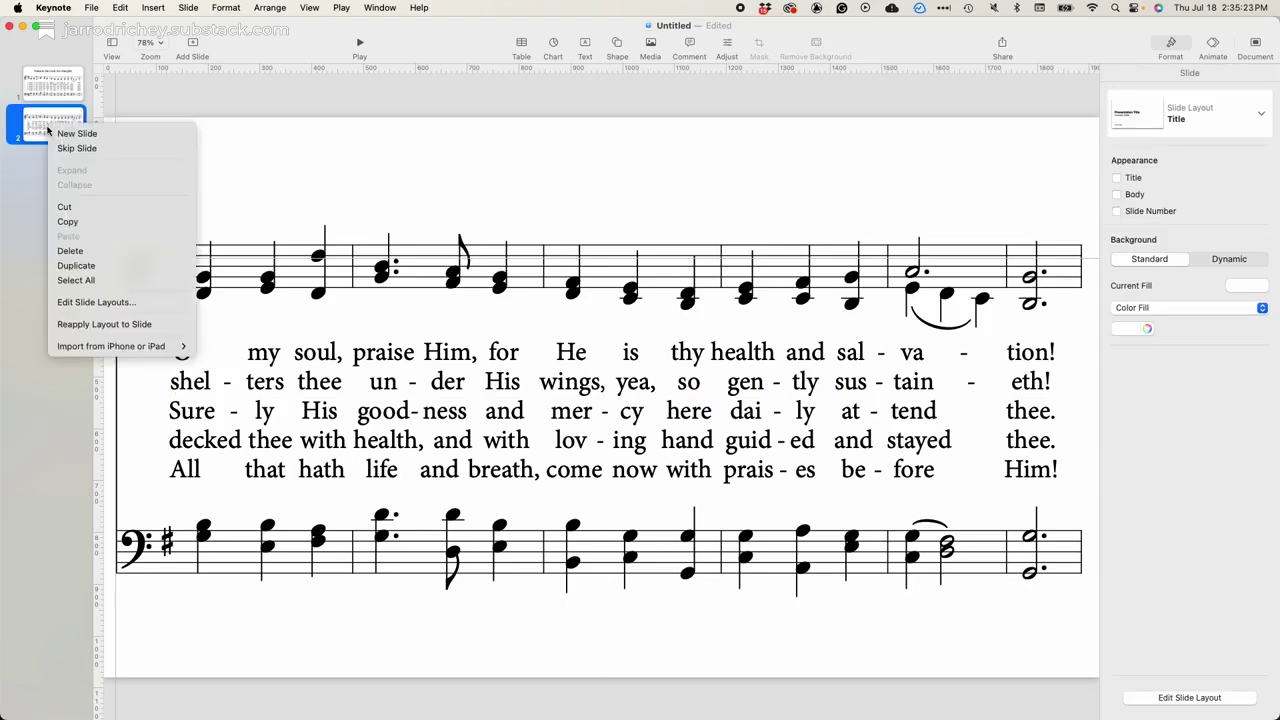
click(75, 265)
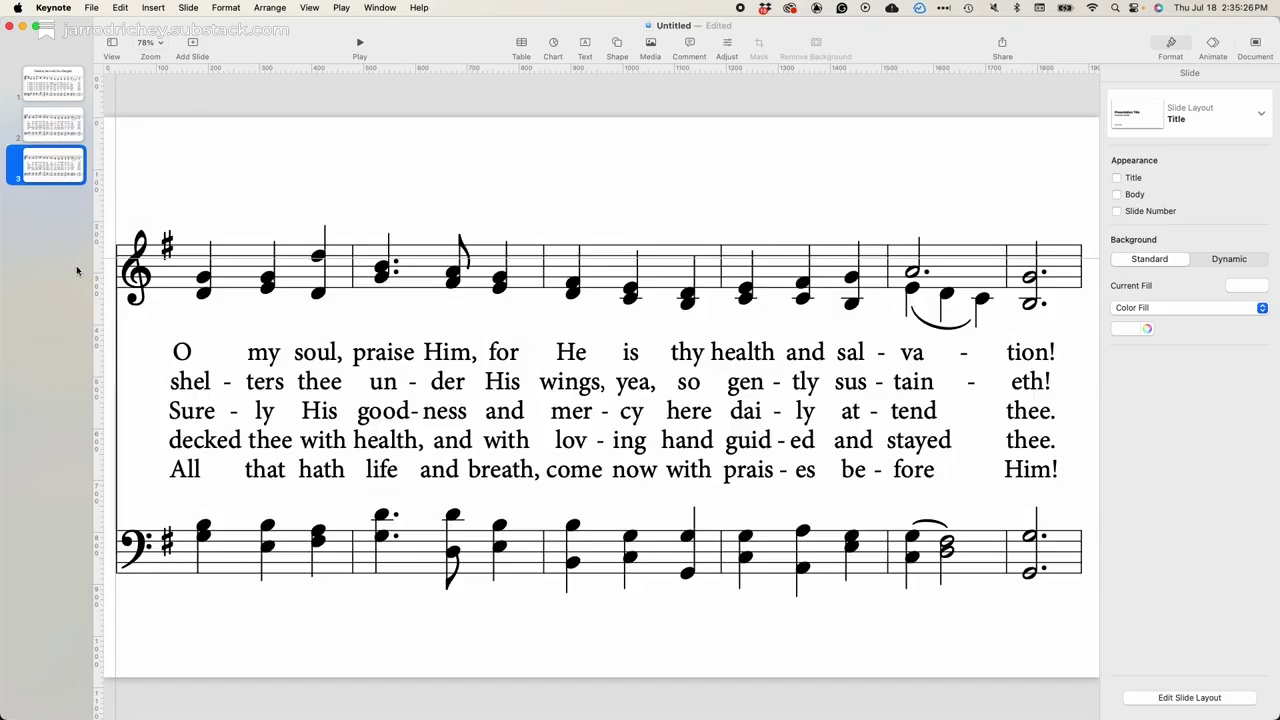
- On the third slide, shift the image within its mask so that only the third music system shows
click(317, 298)
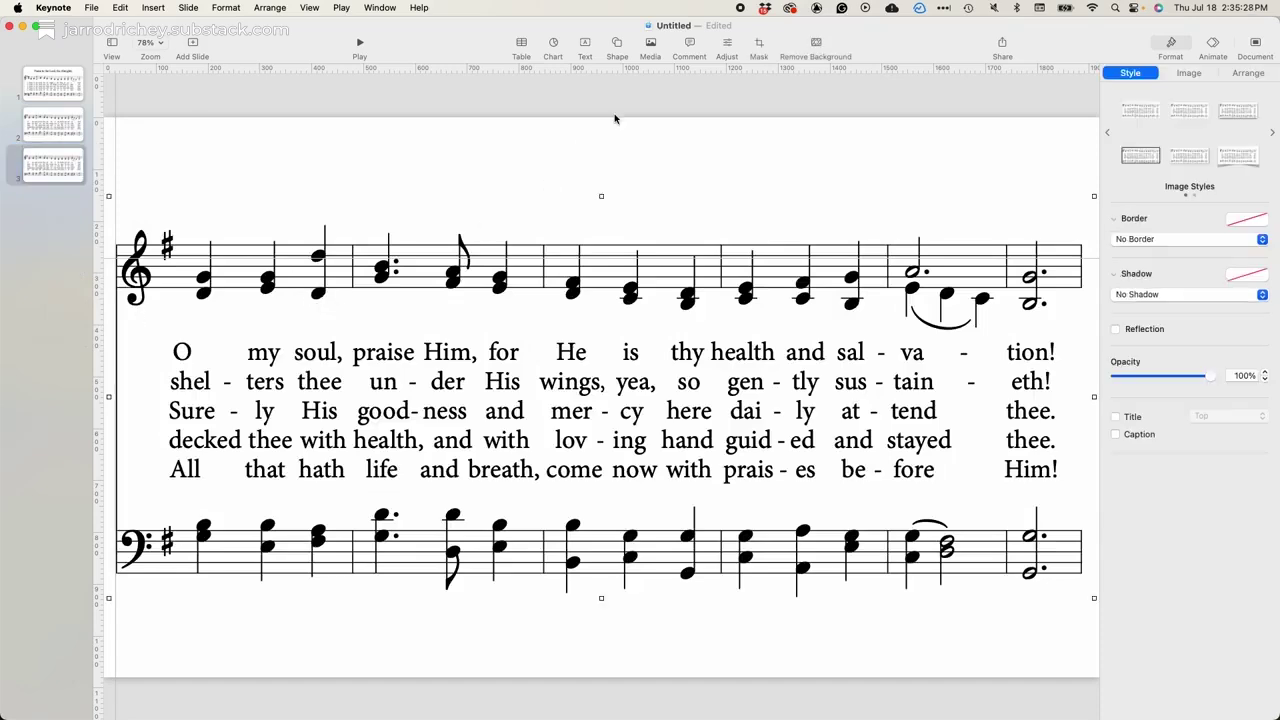
click(759, 43)
drag(672, 302, 665, 98)
drag(665, 359, 666, 166)
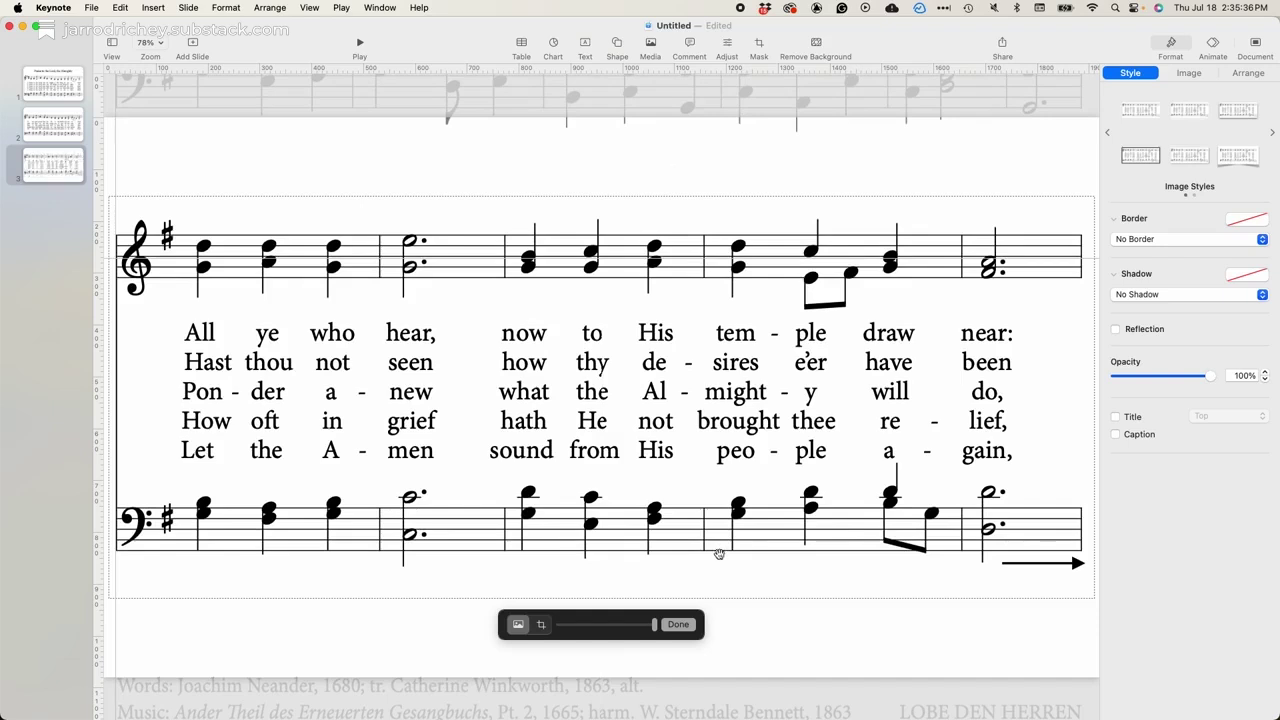
click(678, 624)
click(722, 634)
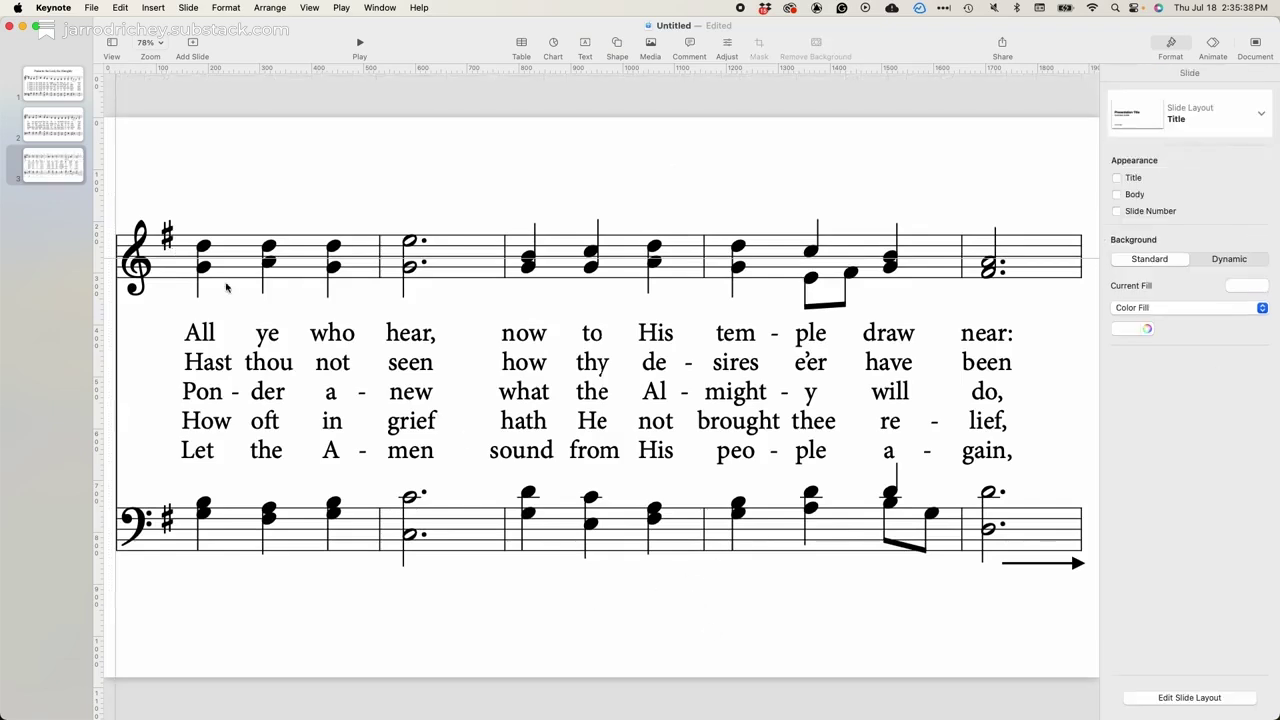
- Add a copy of the third slide's music image, masked to the Words and Music credit lines and aligned beneath the music system
click(203, 244)
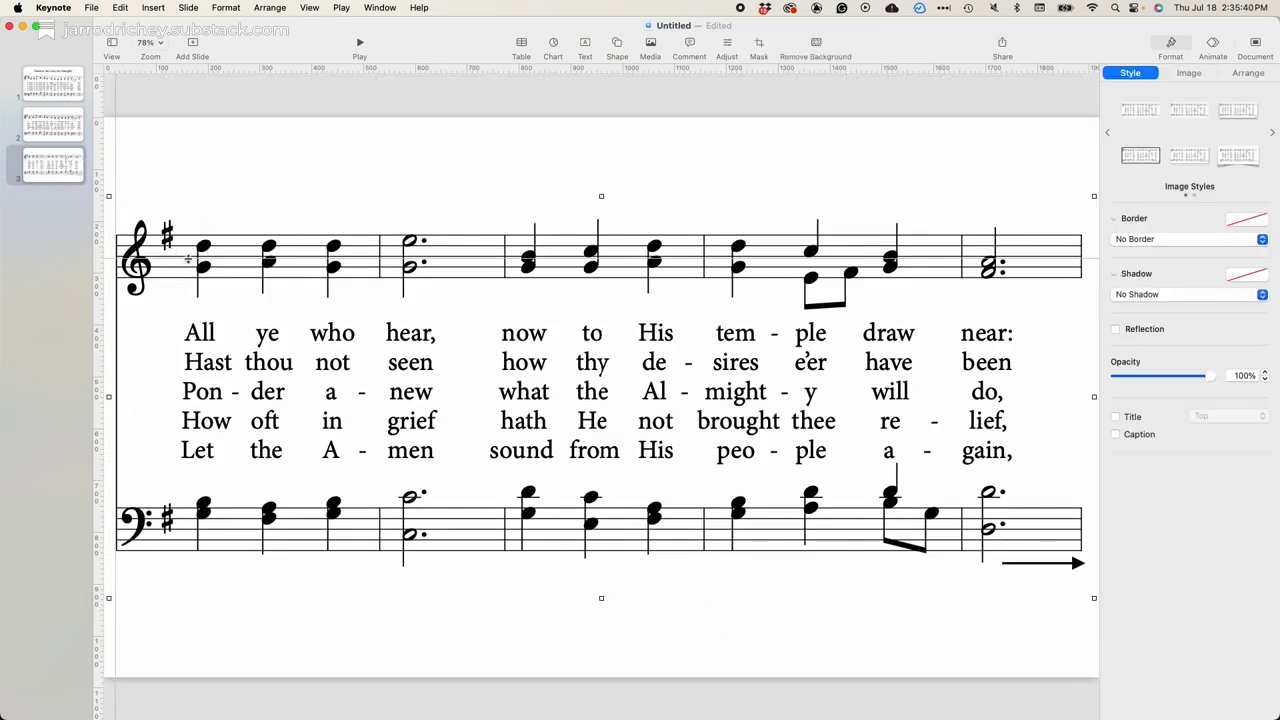
drag(337, 358, 343, 287)
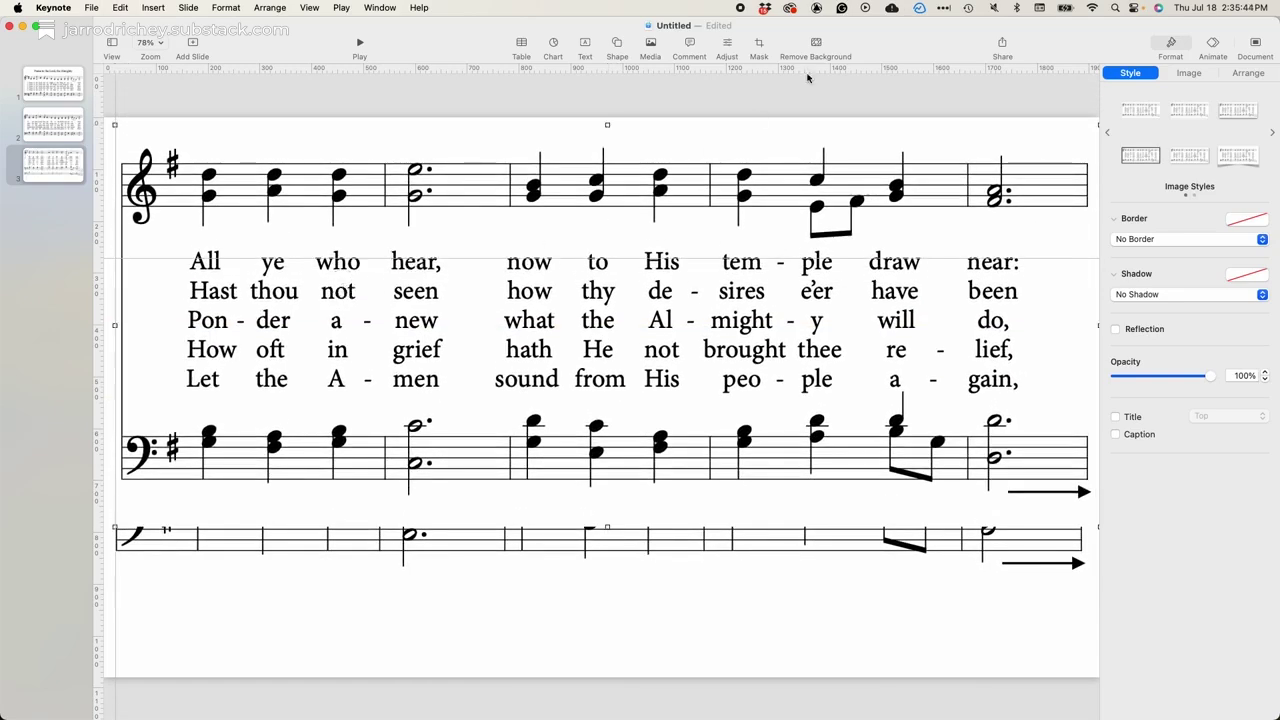
click(759, 45)
drag(606, 524, 620, 660)
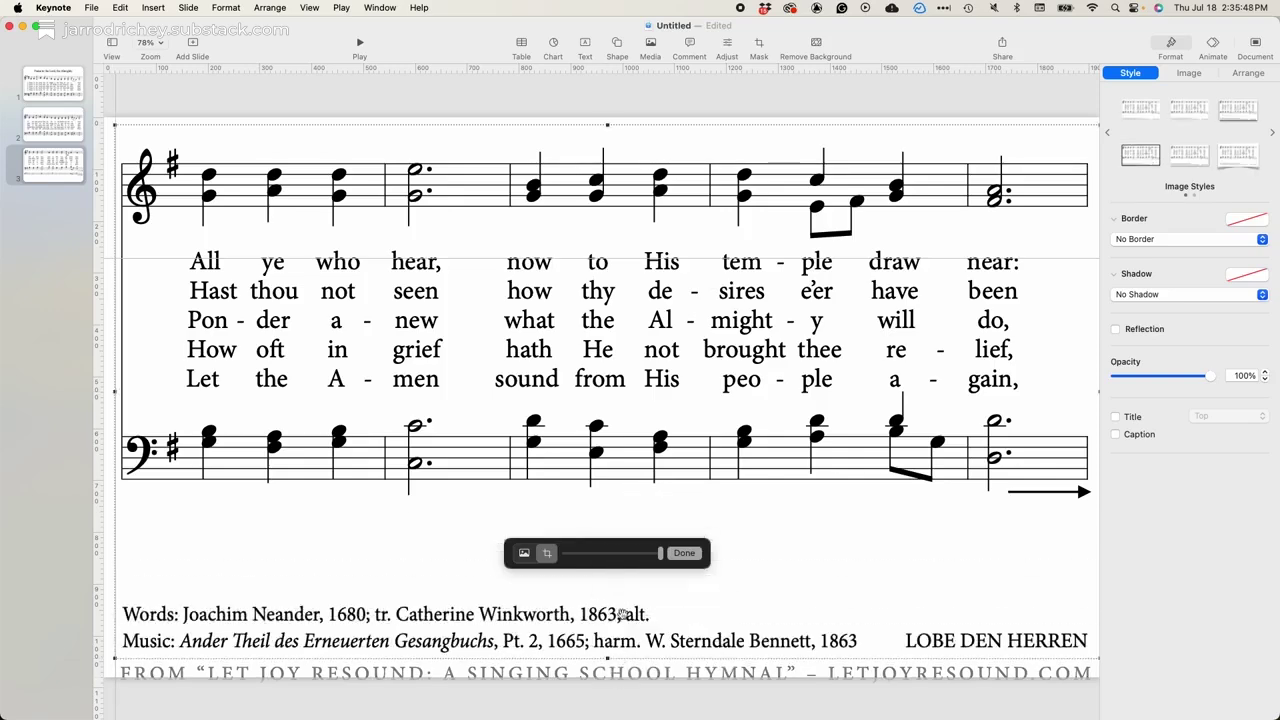
drag(606, 126, 616, 598)
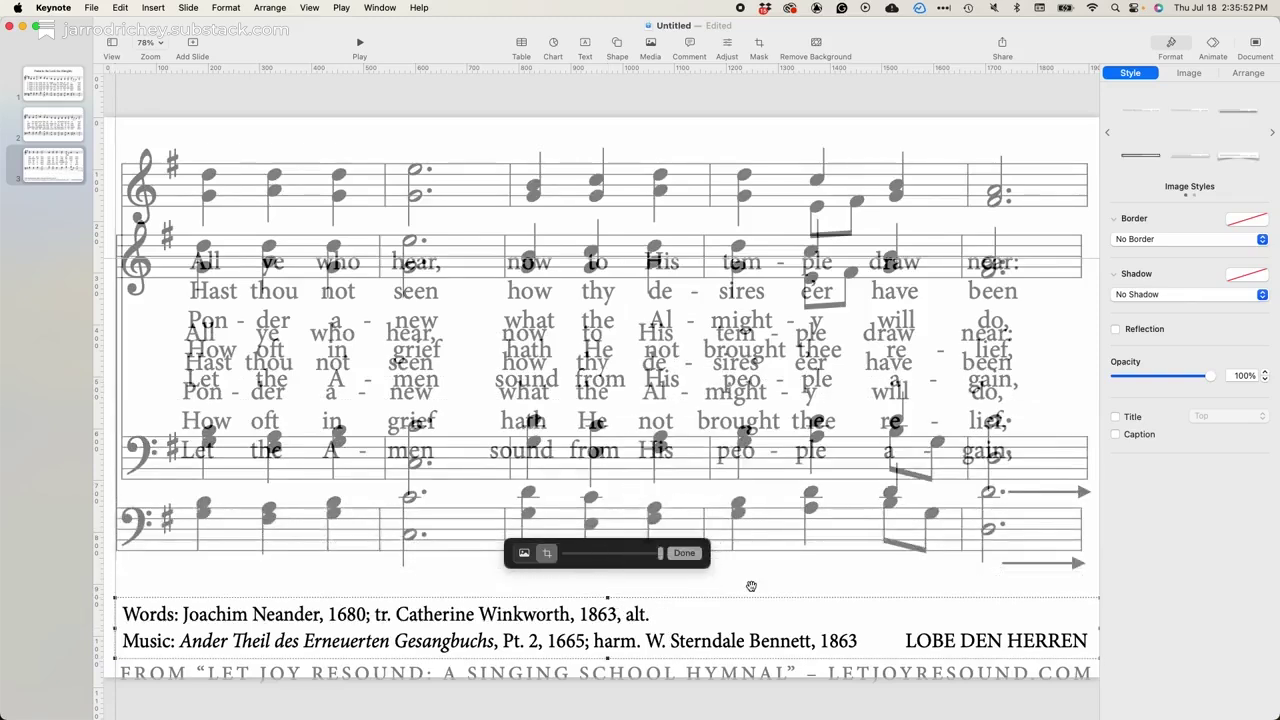
click(686, 552)
drag(626, 609, 627, 611)
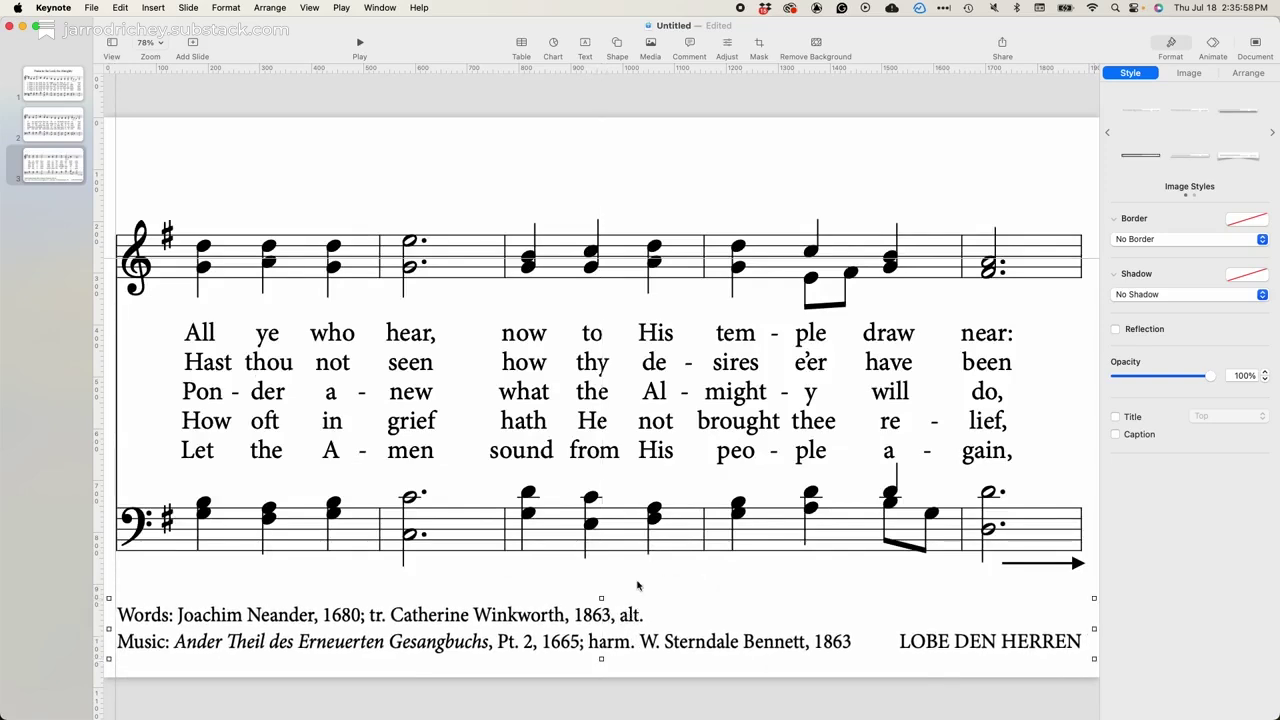
- Delete the credit-line image from the third slide
click(910, 143)
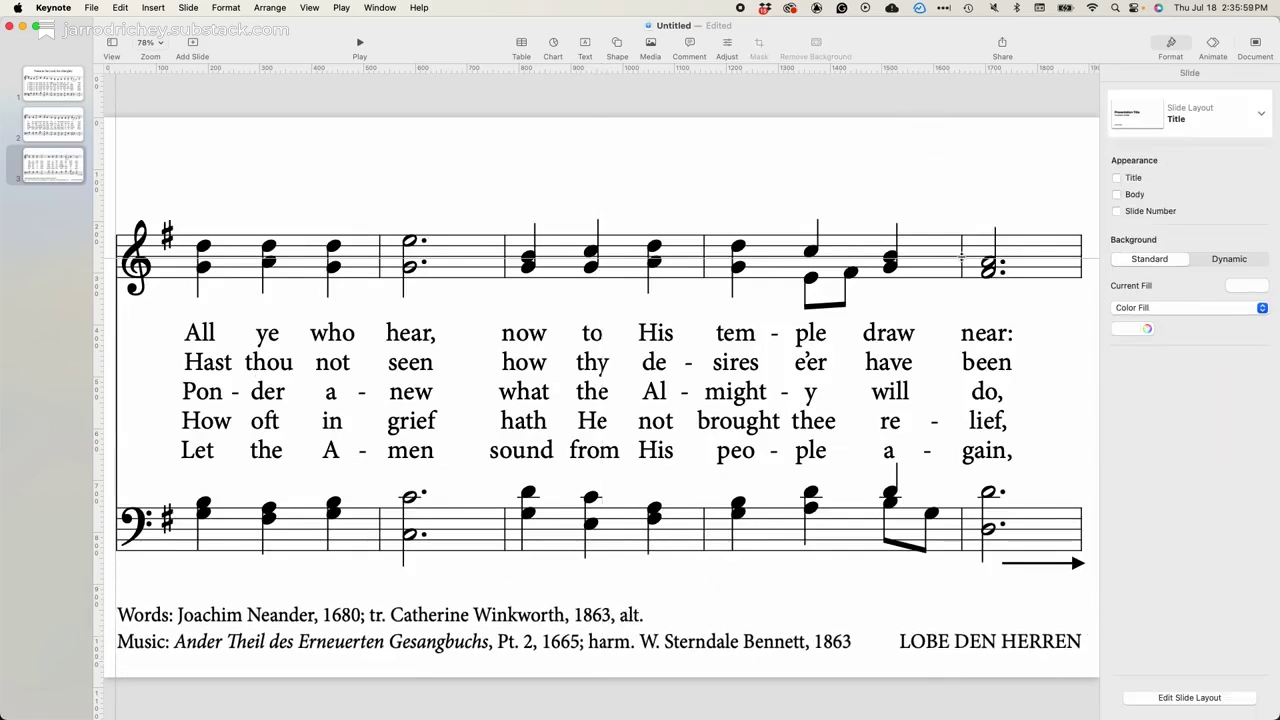
click(1084, 566)
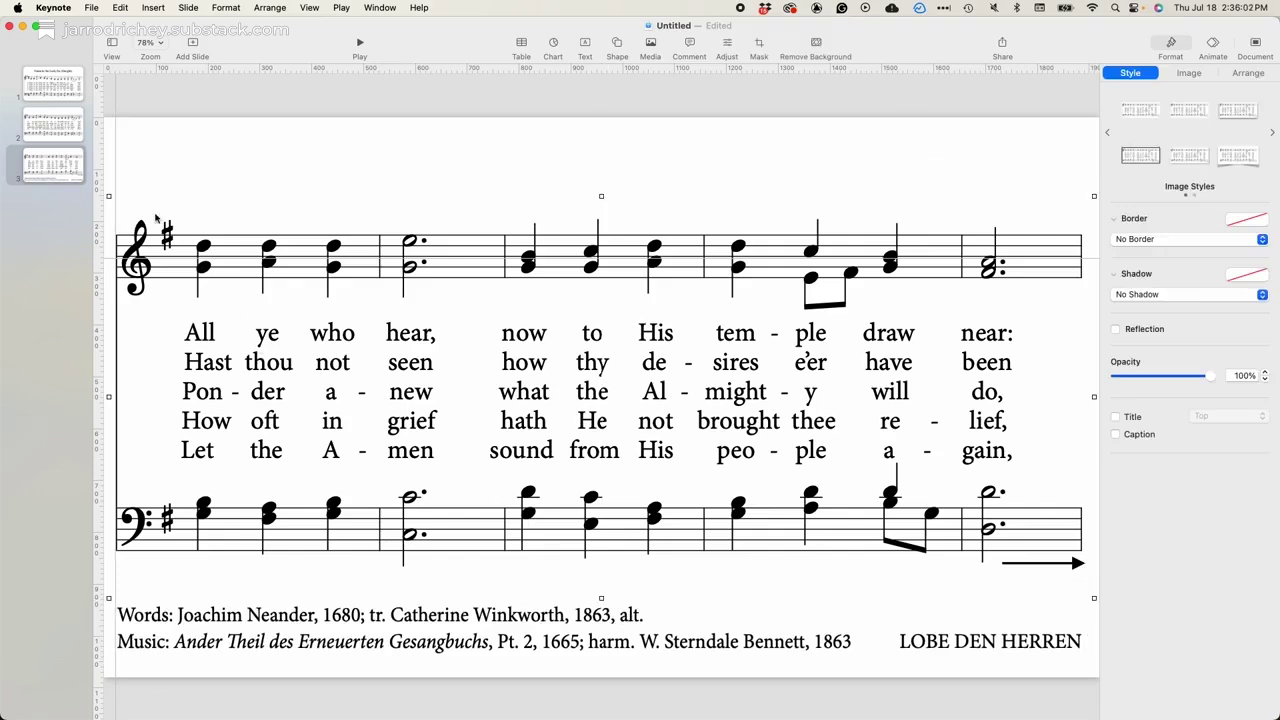
click(527, 656)
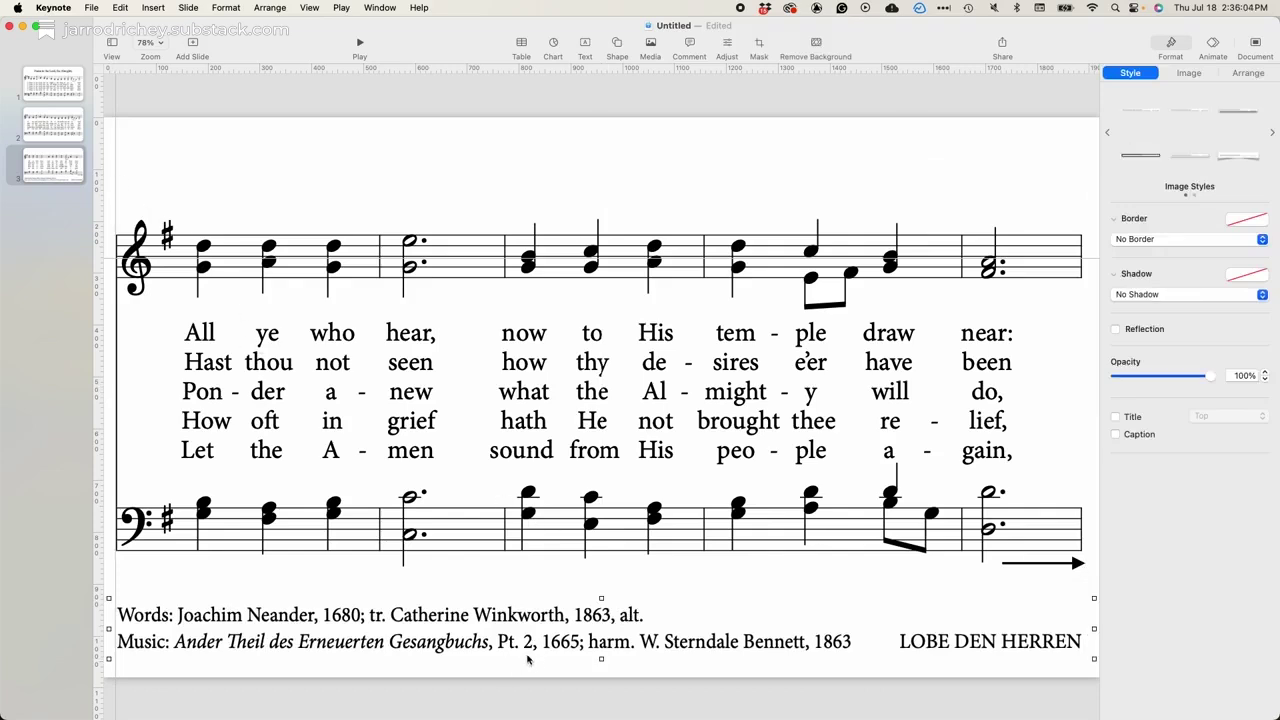
key(Delete)
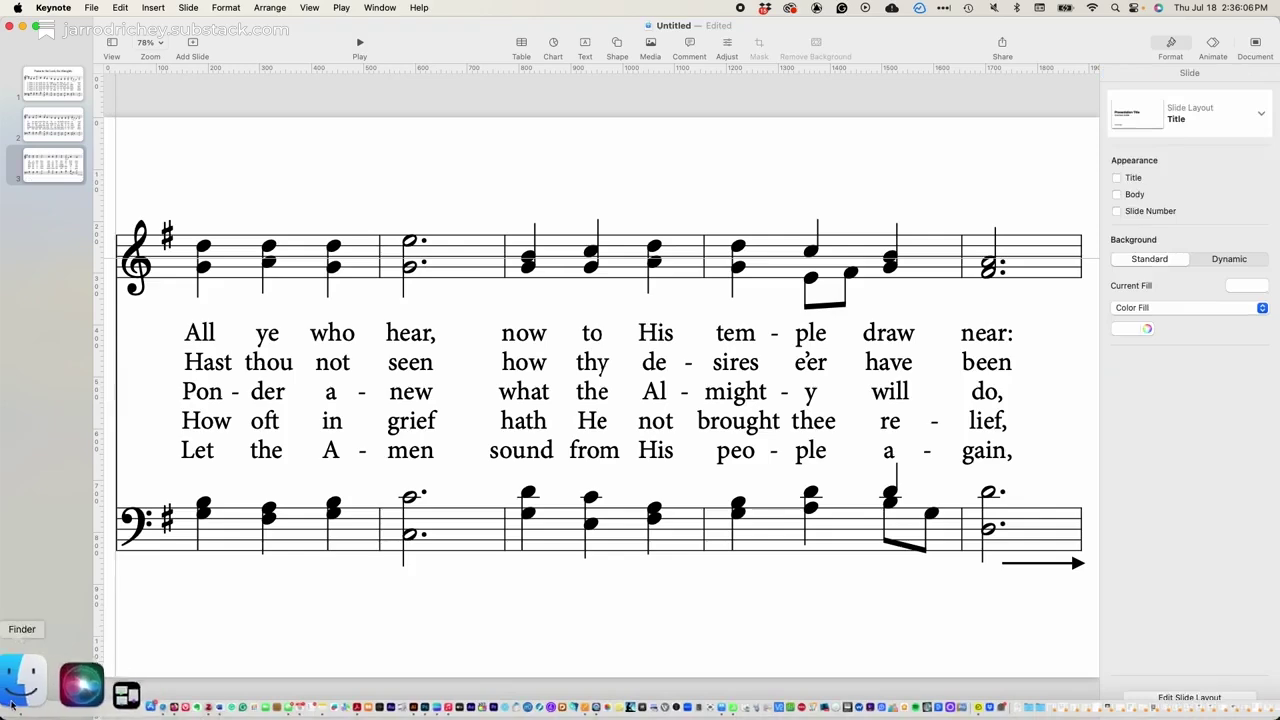
- In Finder, select the "EVENoption 2" hymn PDF in Dropbox's ACCS-2024-HymnSlides folder, and return to Keynote
click(40, 687)
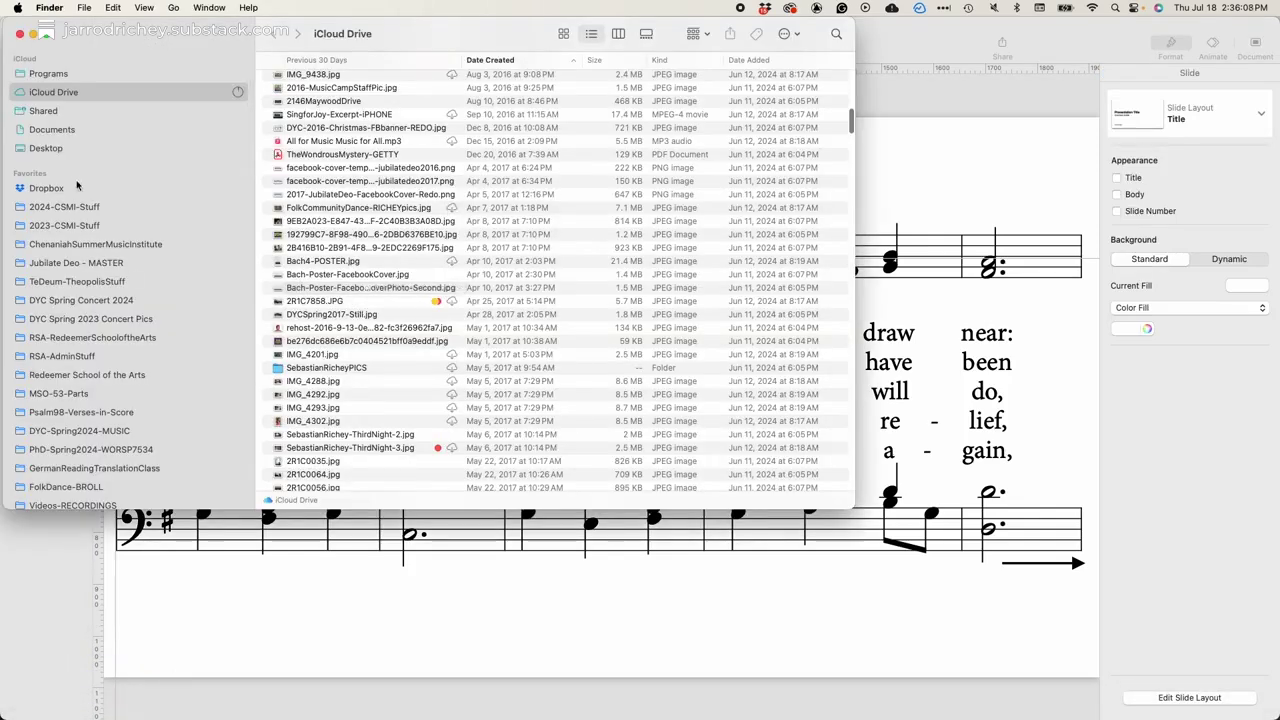
click(50, 207)
click(46, 190)
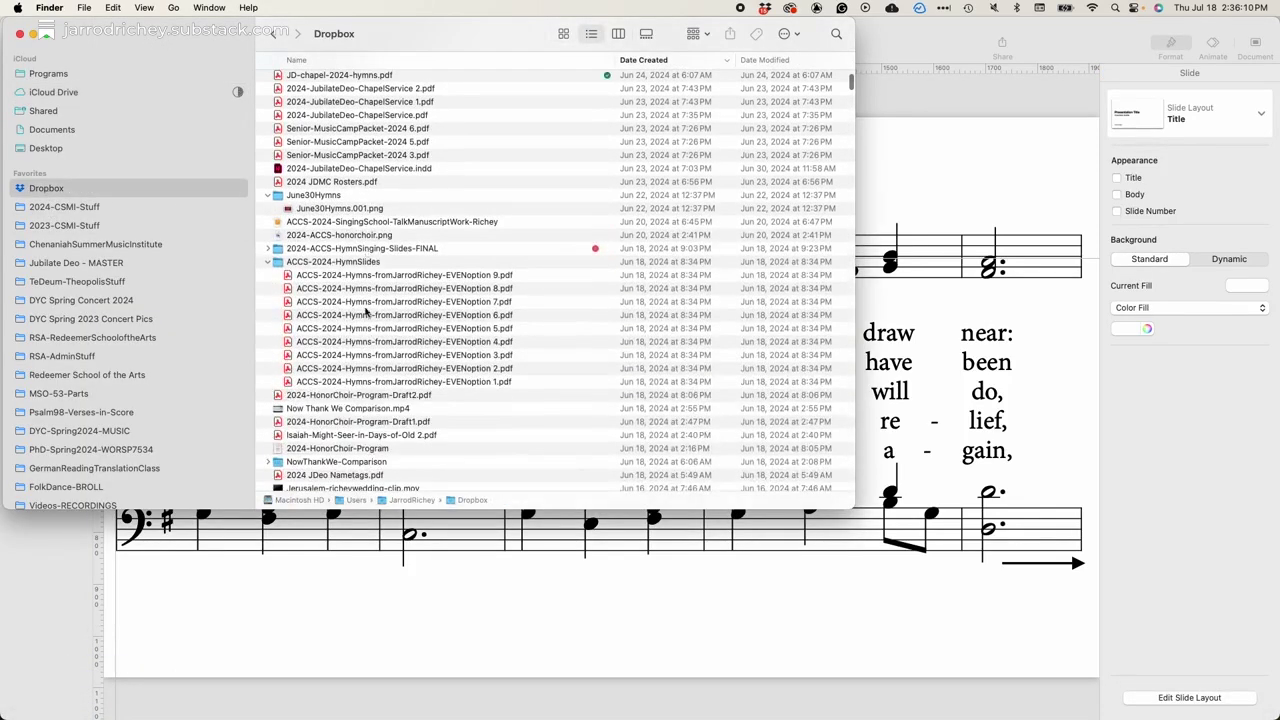
click(440, 368)
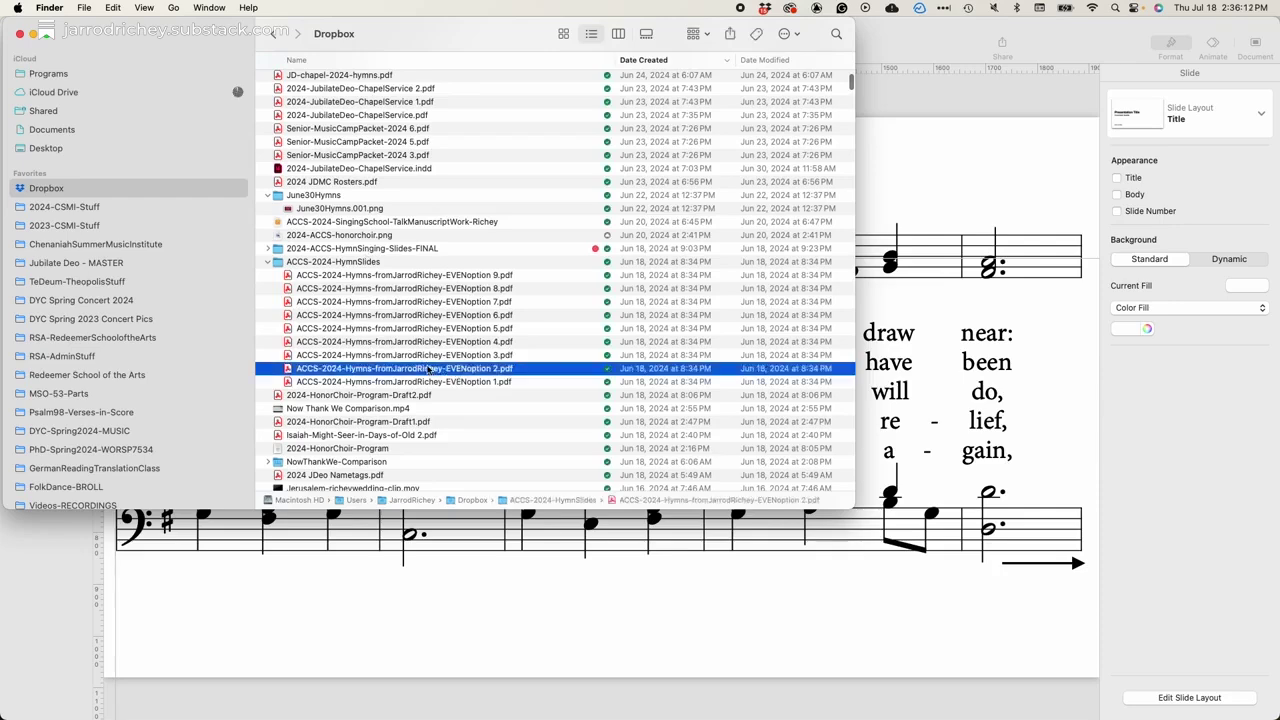
click(928, 43)
- Insert a slide with the Blank layout after the third slide
click(205, 56)
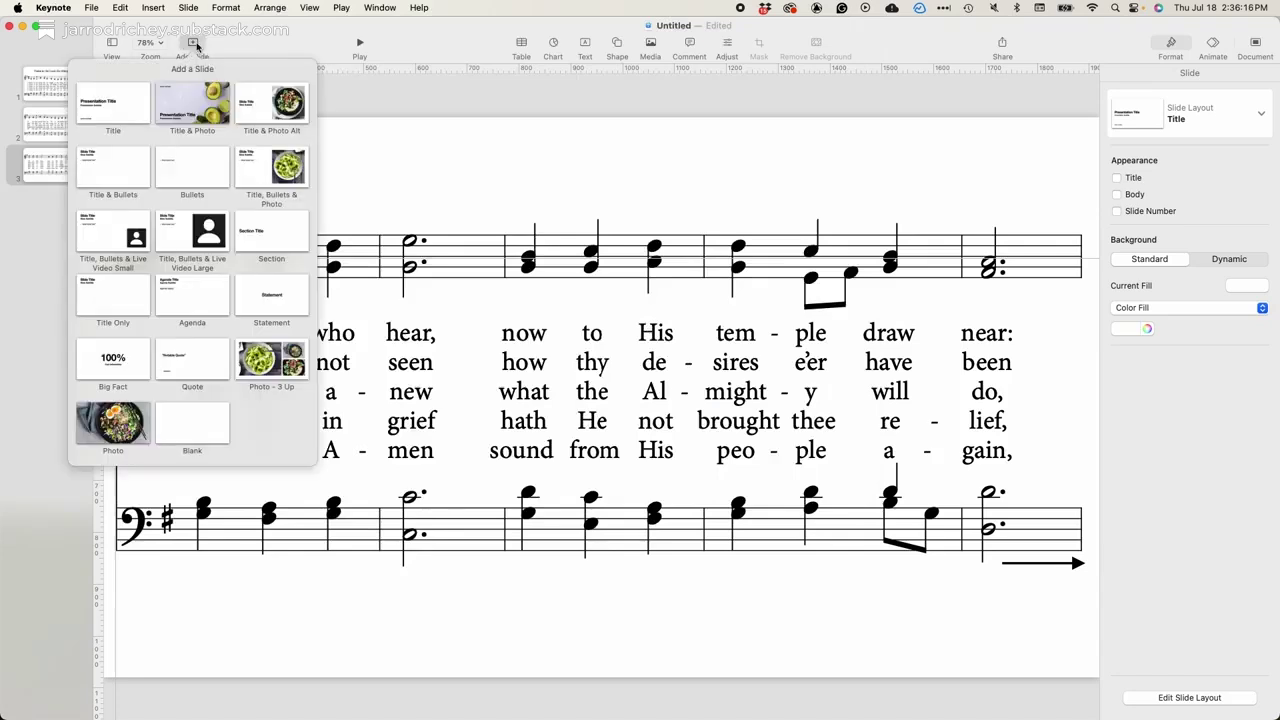
click(188, 415)
click(50, 207)
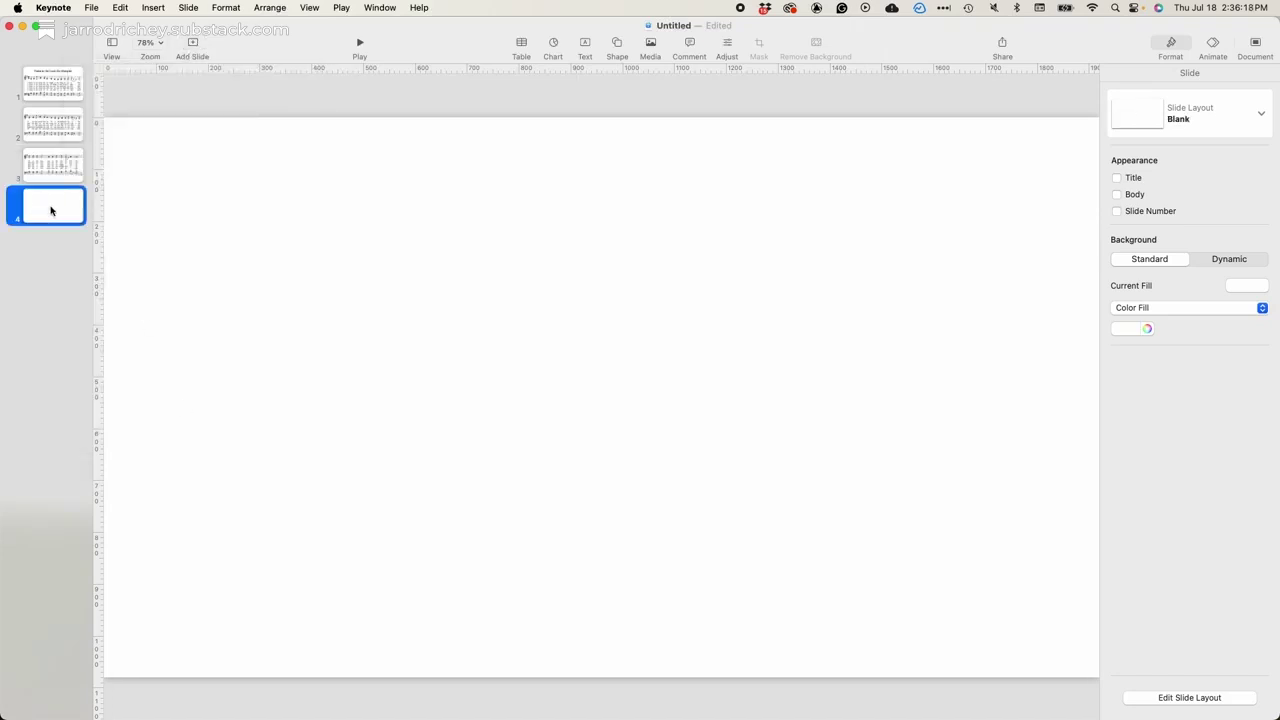
- Undo the blank slide and the credit lines' deletion, and cut the credit-line image from the third slide
click(58, 160)
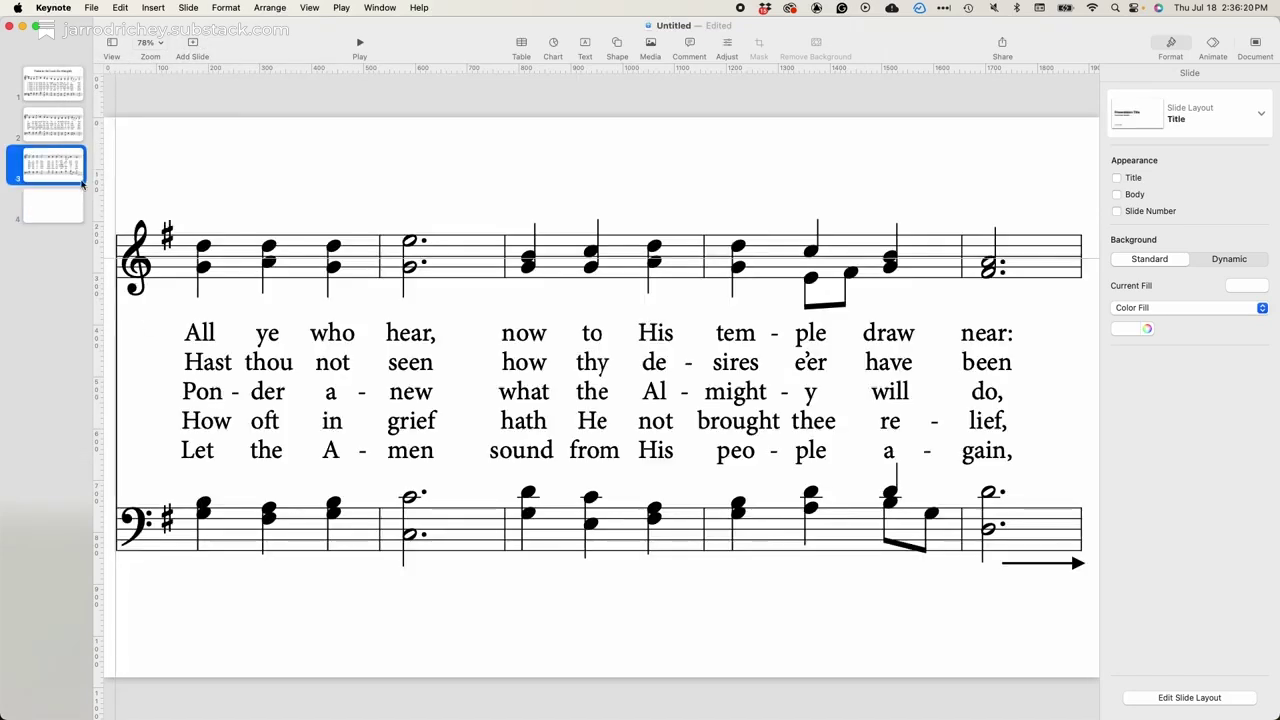
key(super+v)
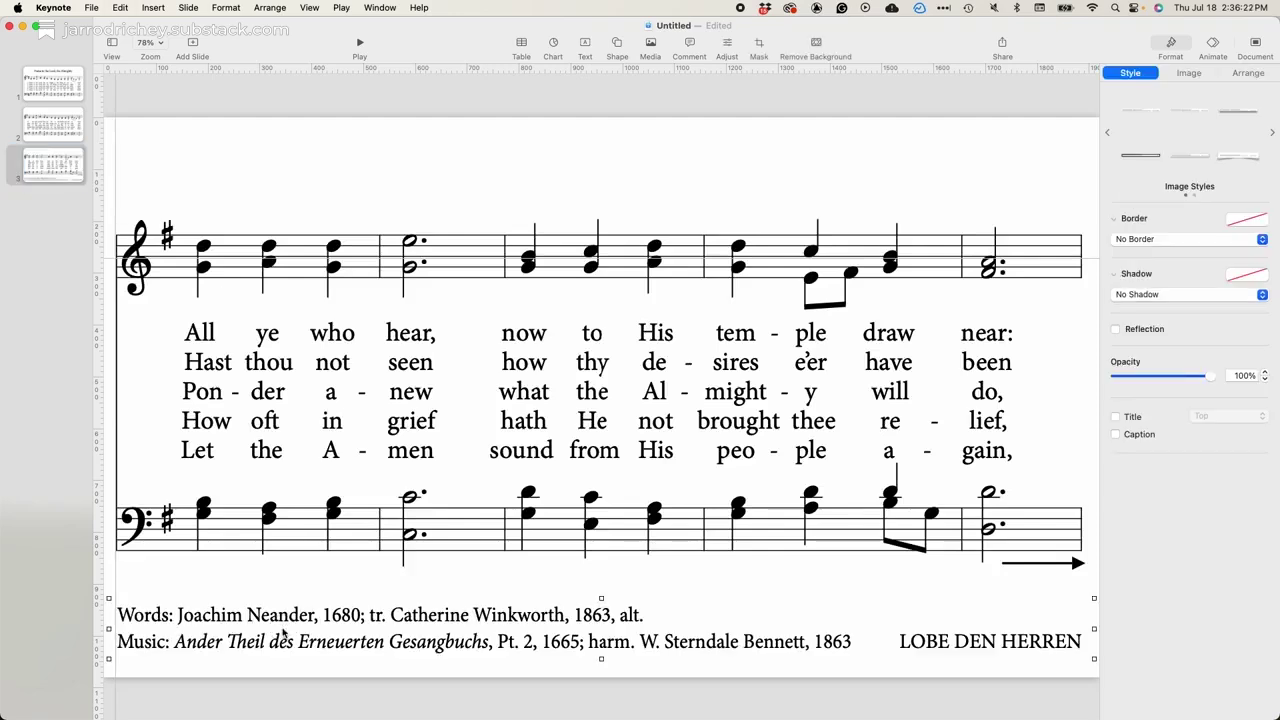
key(super+x)
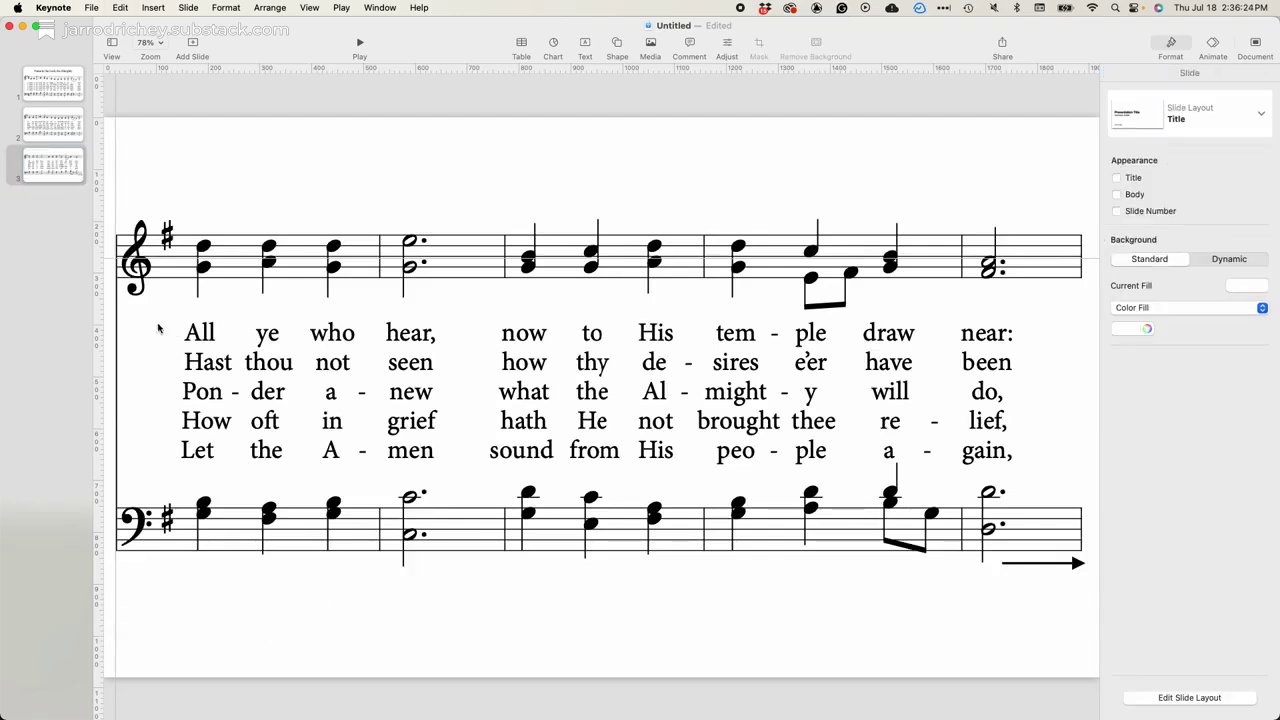
- Add a fourth slide with the Blank layout and paste the credit-line image onto it
click(193, 45)
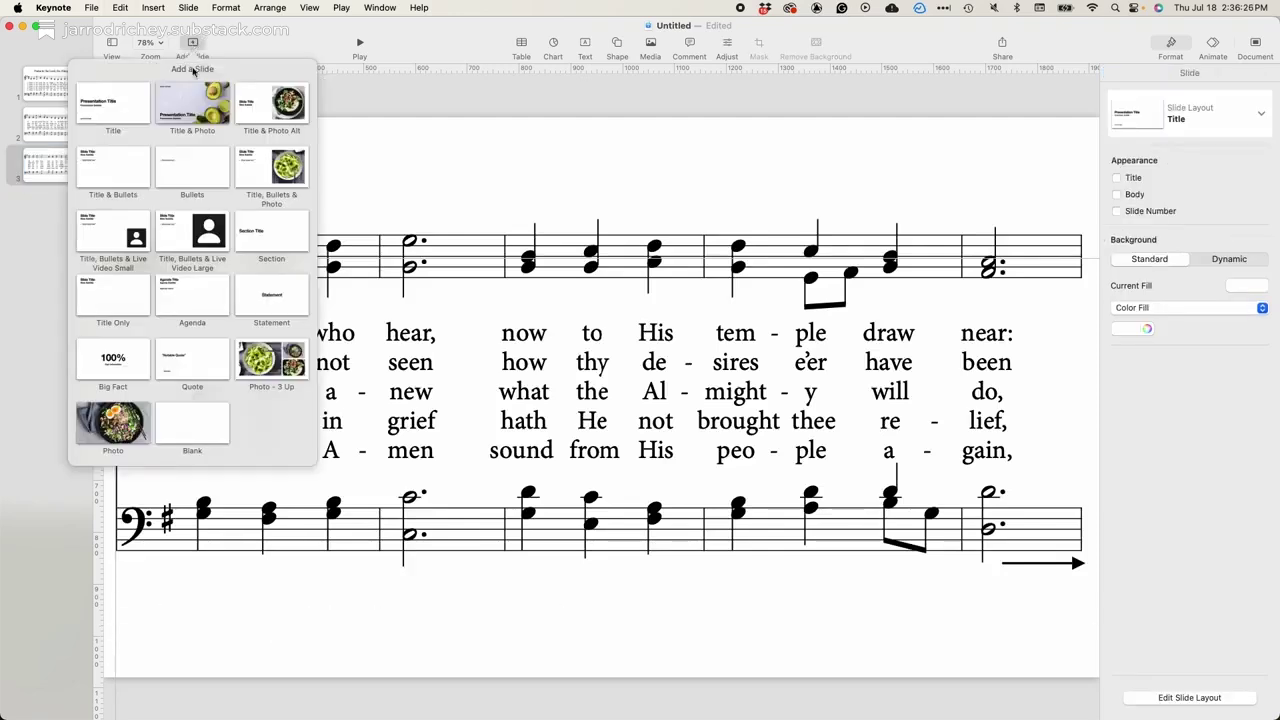
click(186, 424)
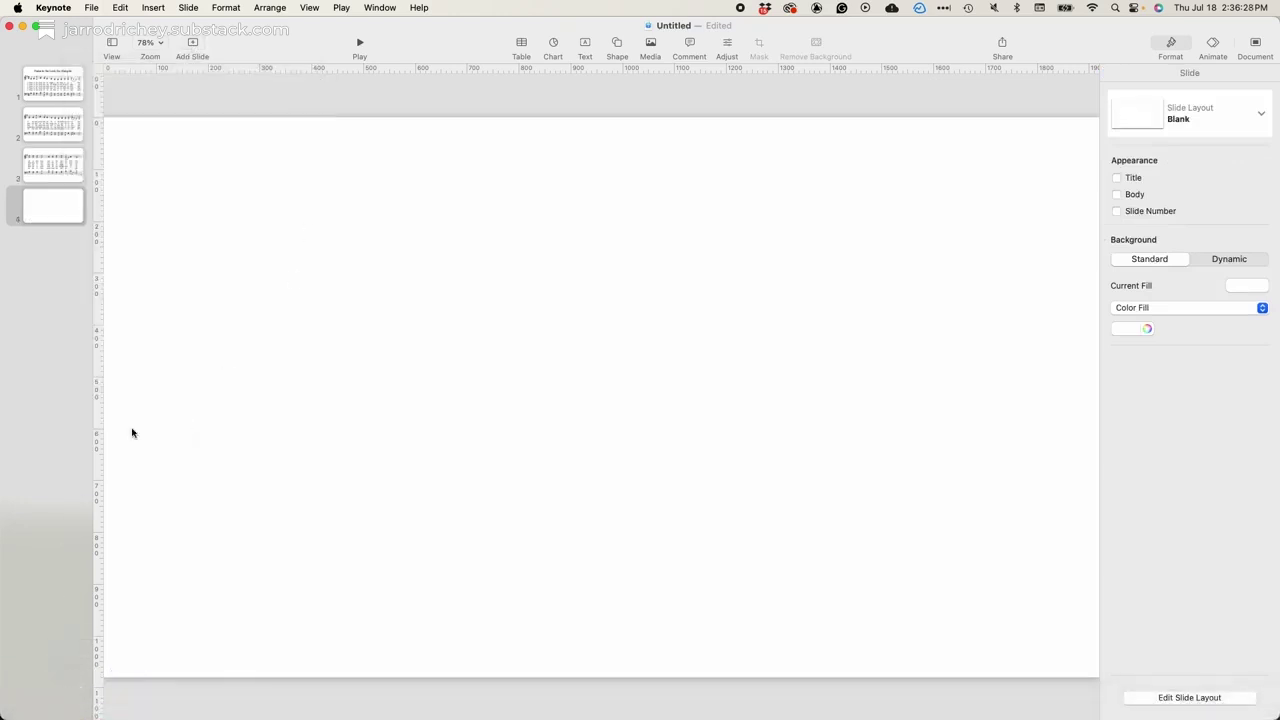
key(super+v)
click(437, 477)
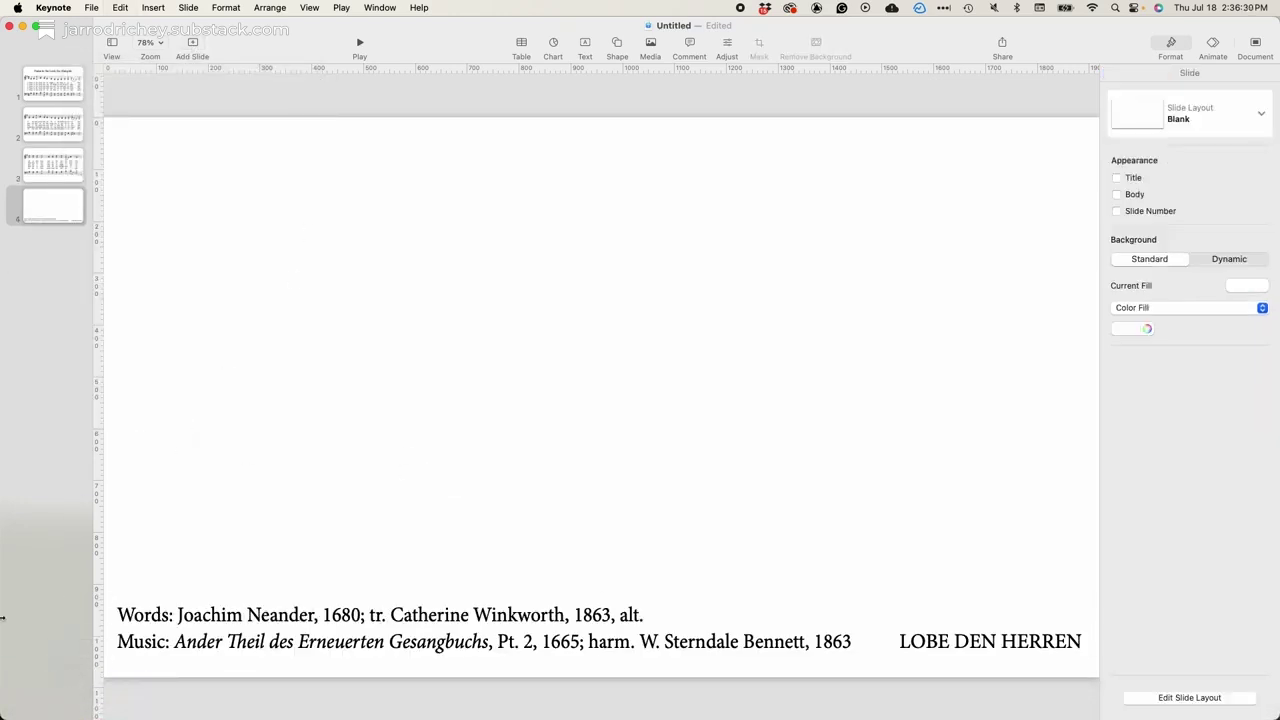
- Place the "EVENoption 2" hymn PDF from Finder onto the fourth slide and move it to an open area of the slide
mouse_move(52, 714)
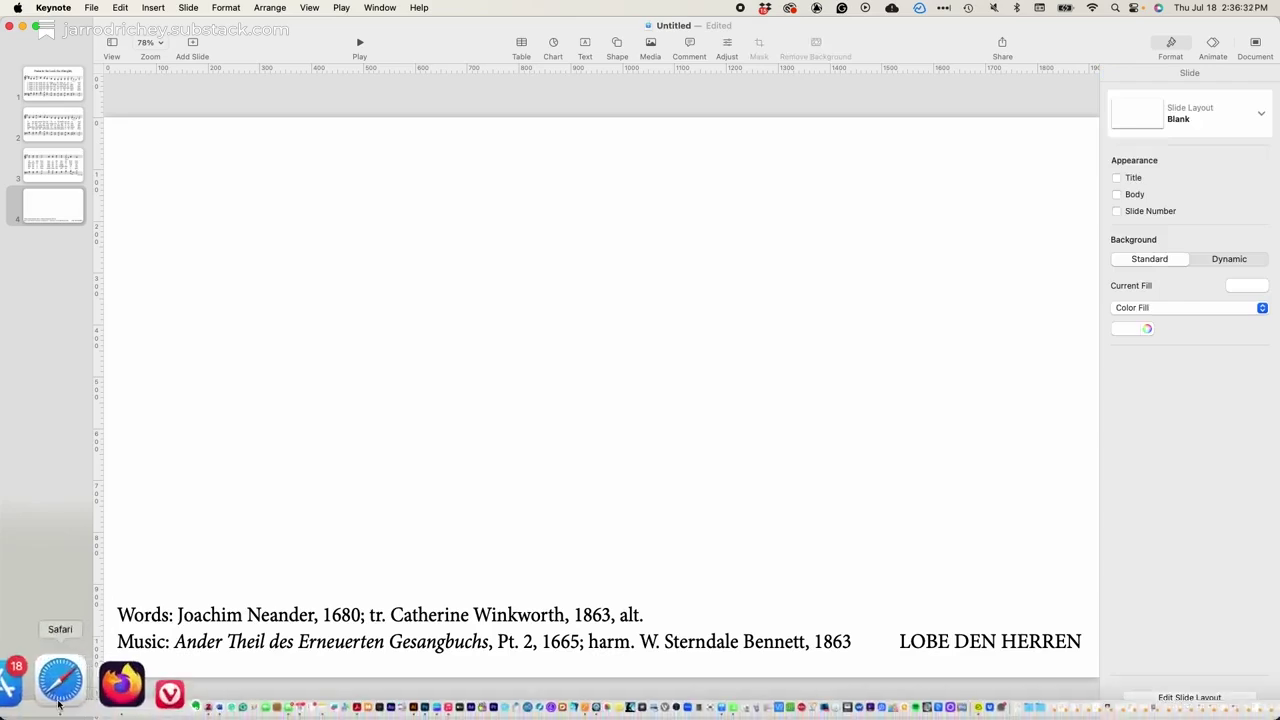
click(15, 690)
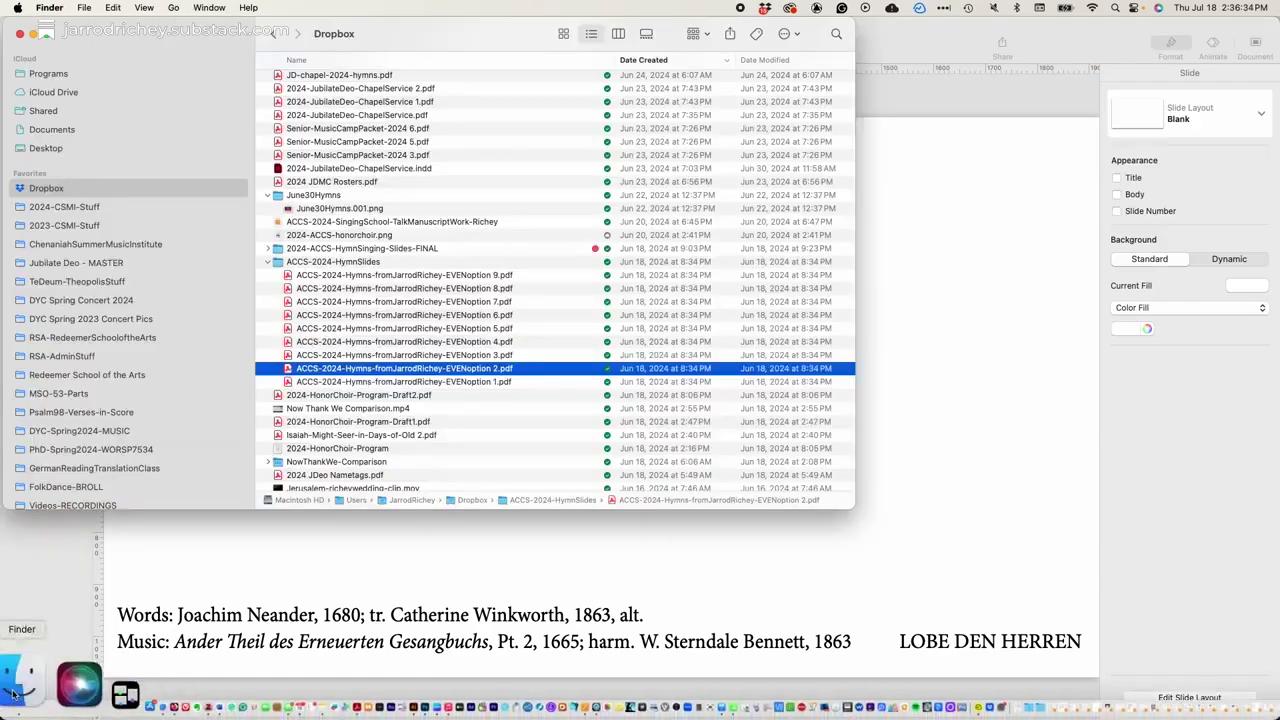
drag(449, 367, 1040, 345)
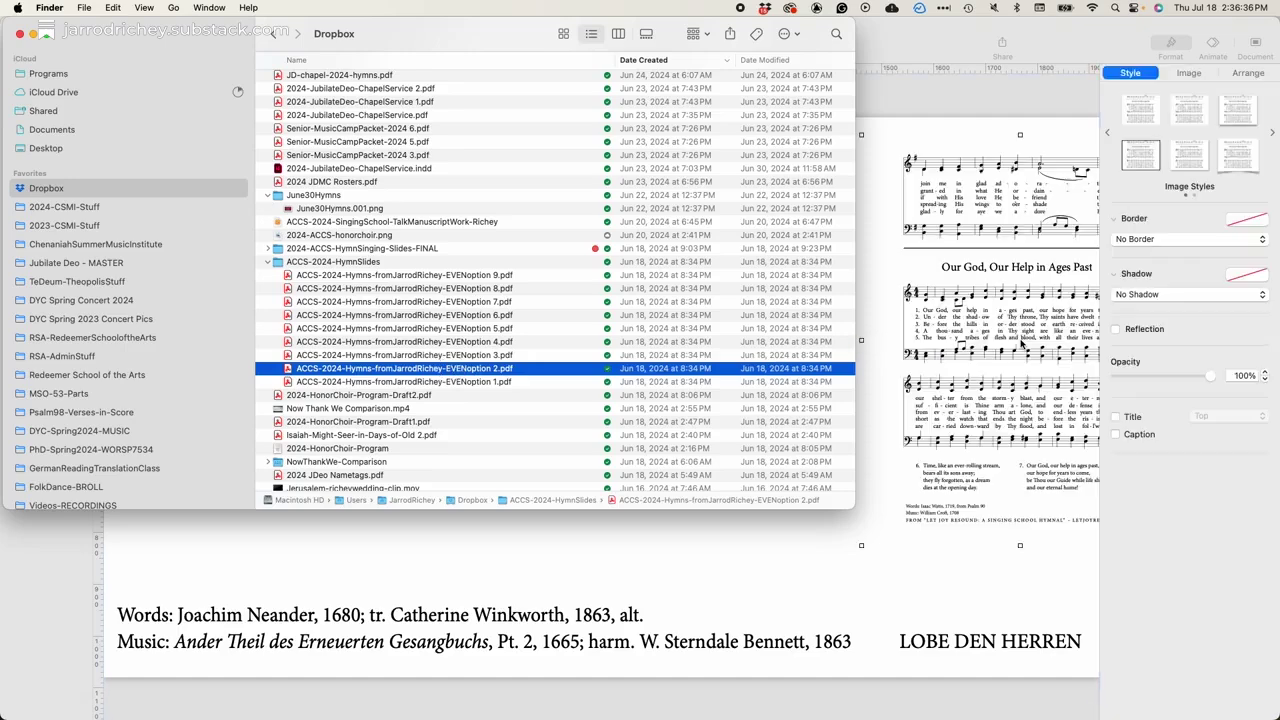
click(987, 157)
drag(984, 209, 412, 210)
- Mask the placed PDF page down to its topmost music system, the one starting "join me in glad adoration"
click(759, 45)
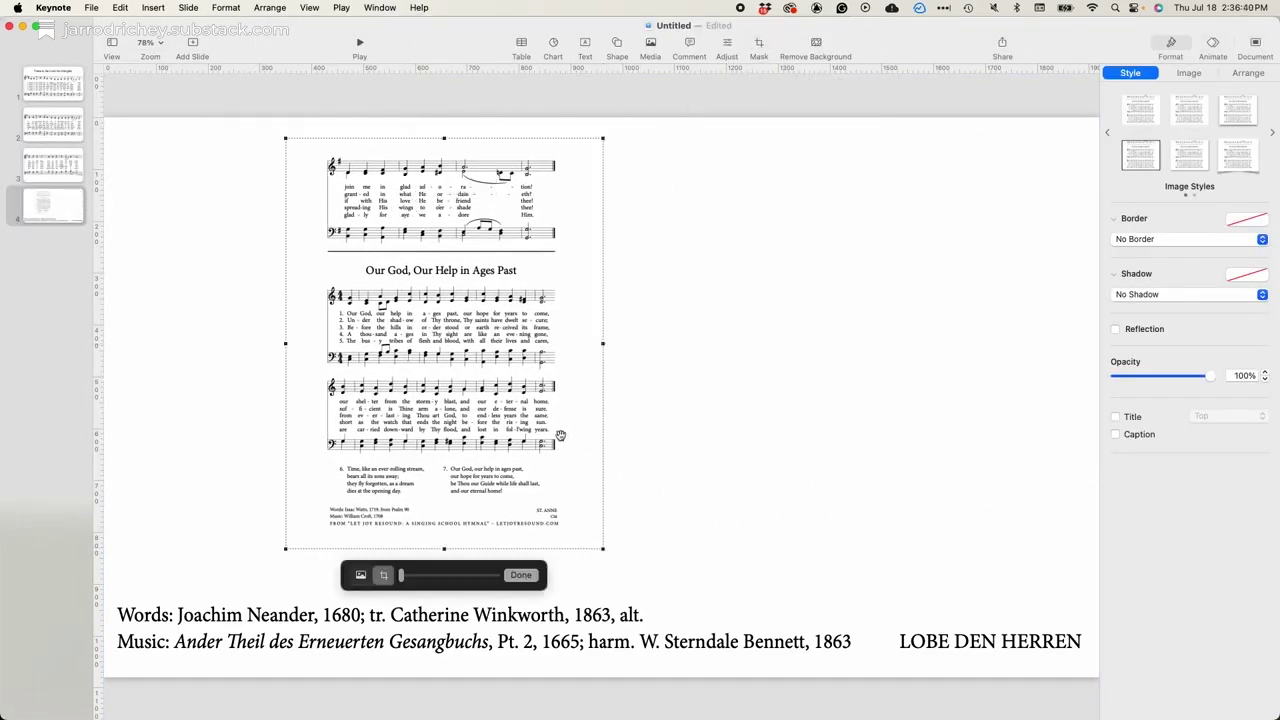
drag(603, 549, 558, 245)
drag(285, 139, 323, 157)
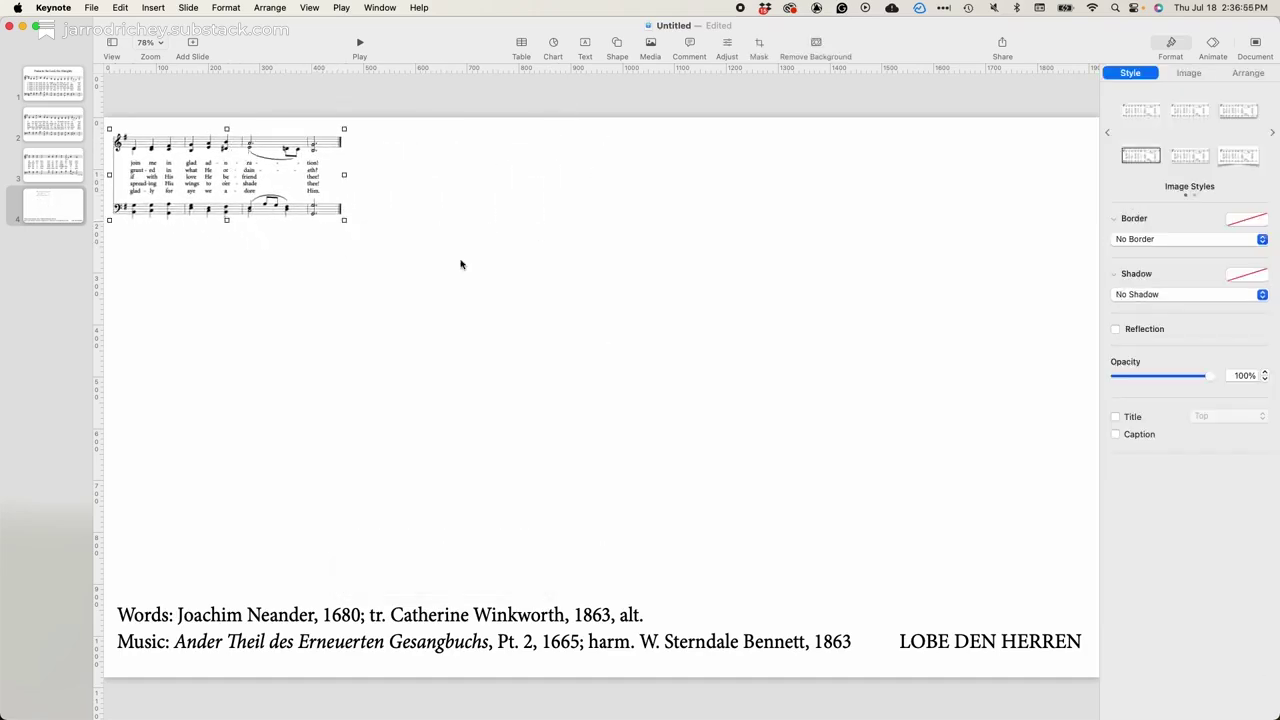
- Enlarge the masked final system to nearly the full slide width and place it just above the credit lines
drag(344, 220, 1060, 574)
drag(848, 454, 851, 499)
click(893, 150)
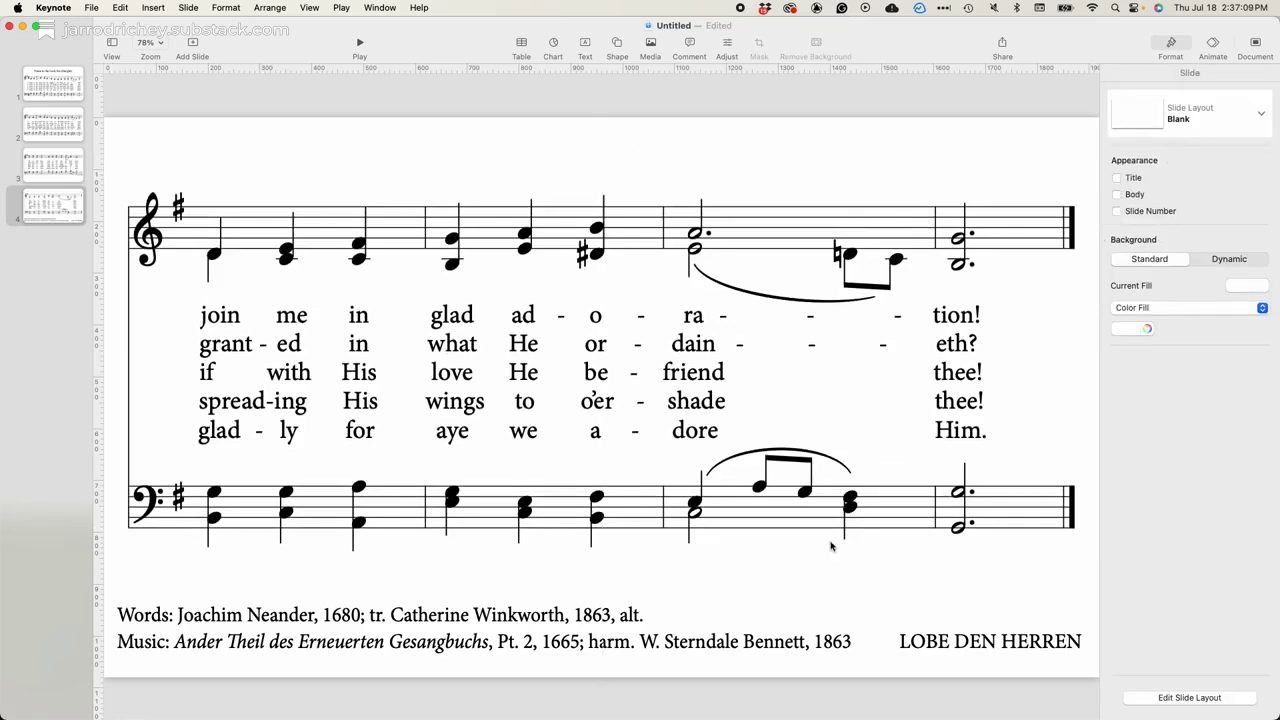
- Copy the four hymn slides as a set and paste the set three times, each after the last slide
click(75, 218)
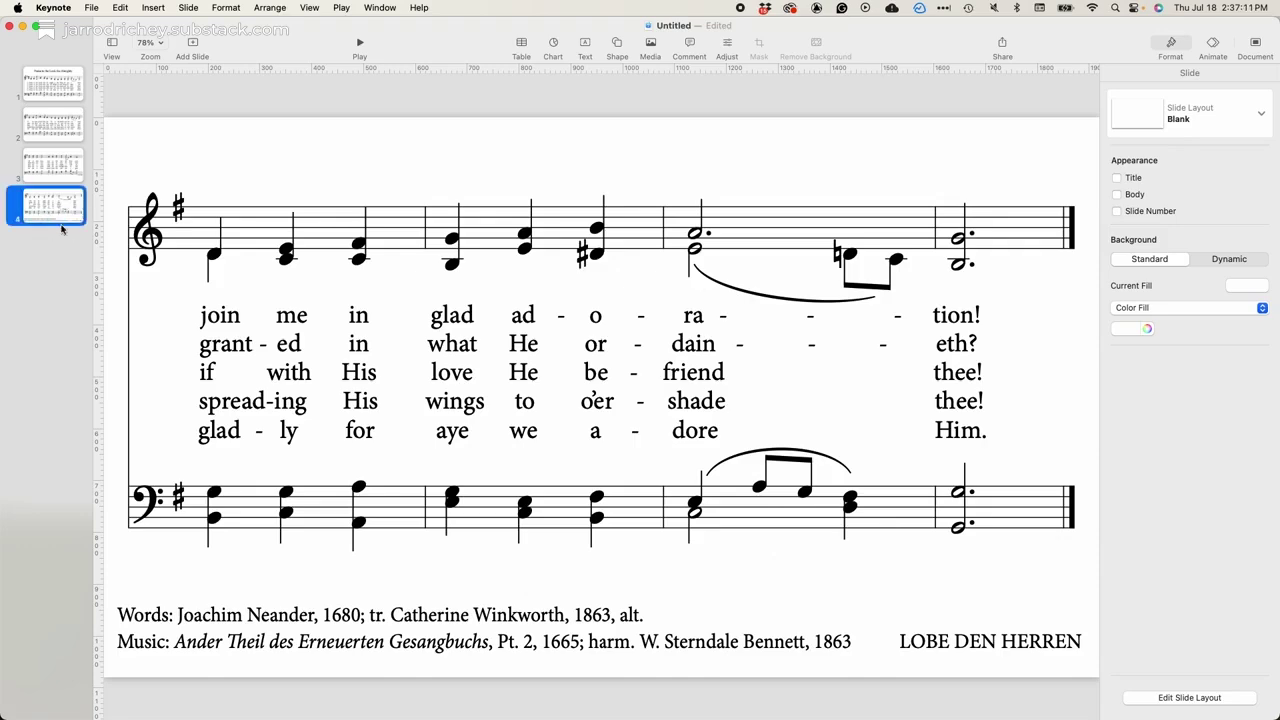
click(56, 88)
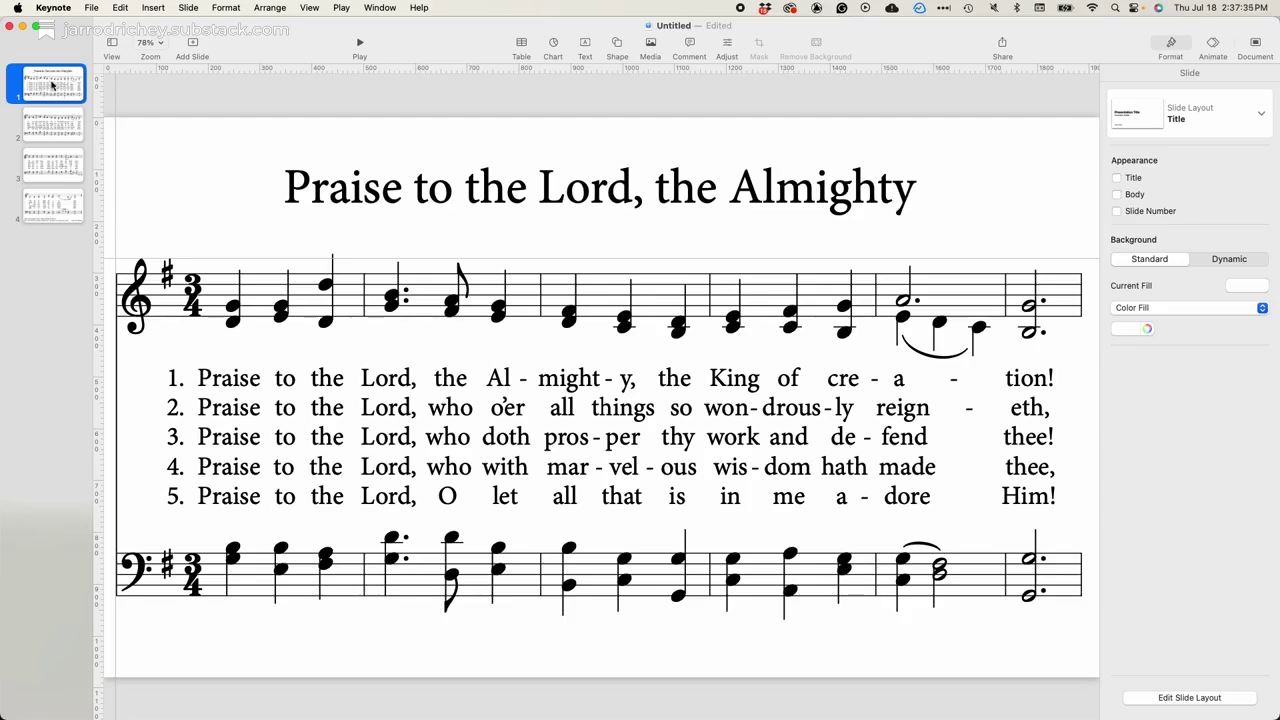
shift+click(63, 216)
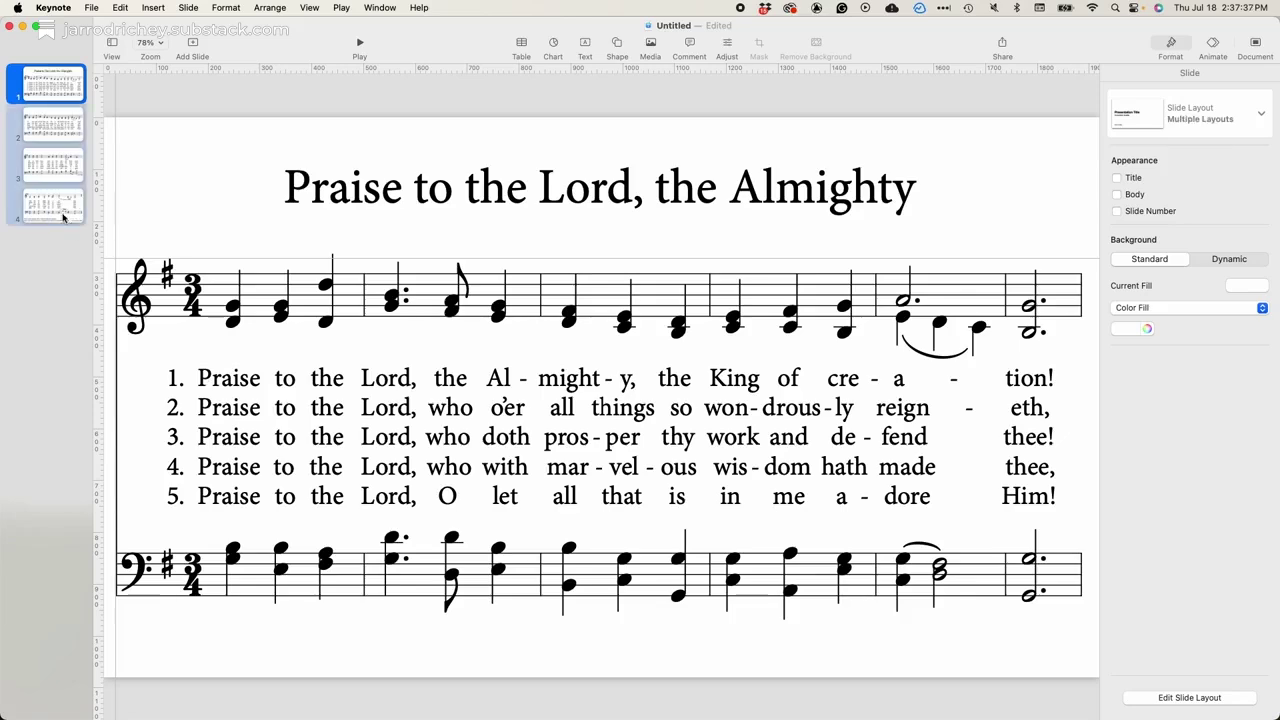
click(63, 216)
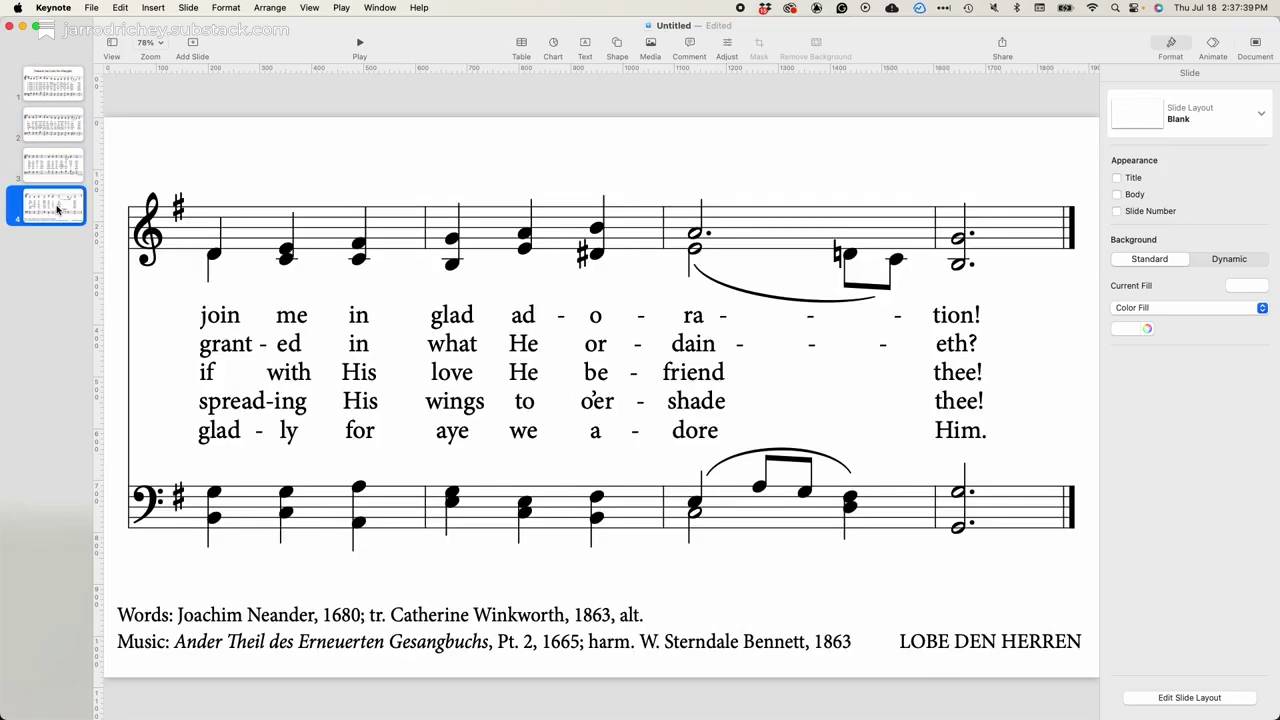
key(super+v)
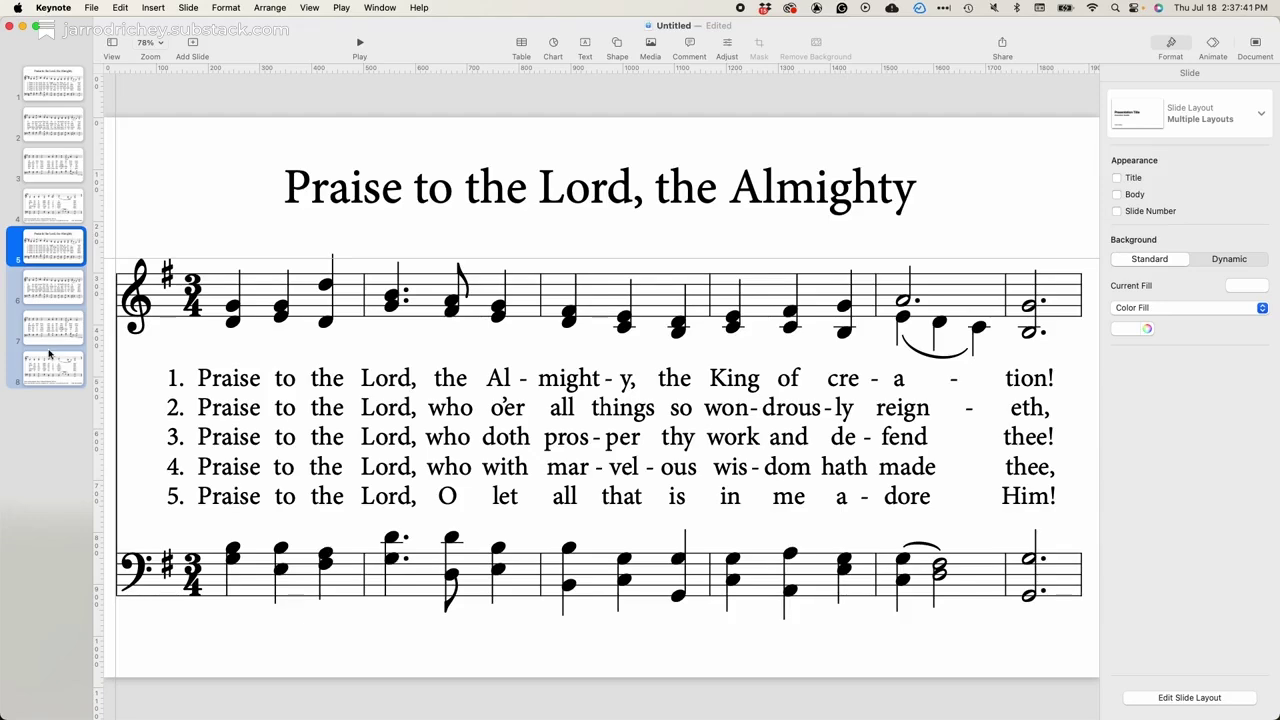
click(50, 380)
key(super+v)
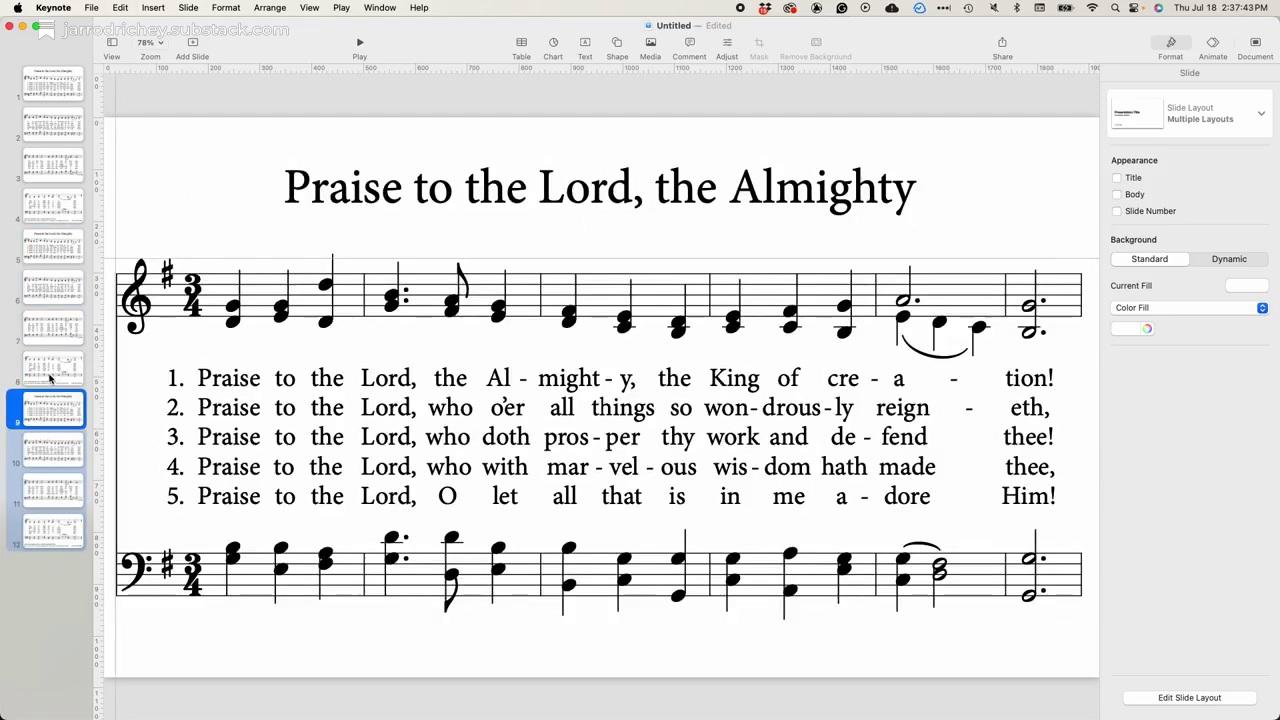
click(48, 532)
key(super+v)
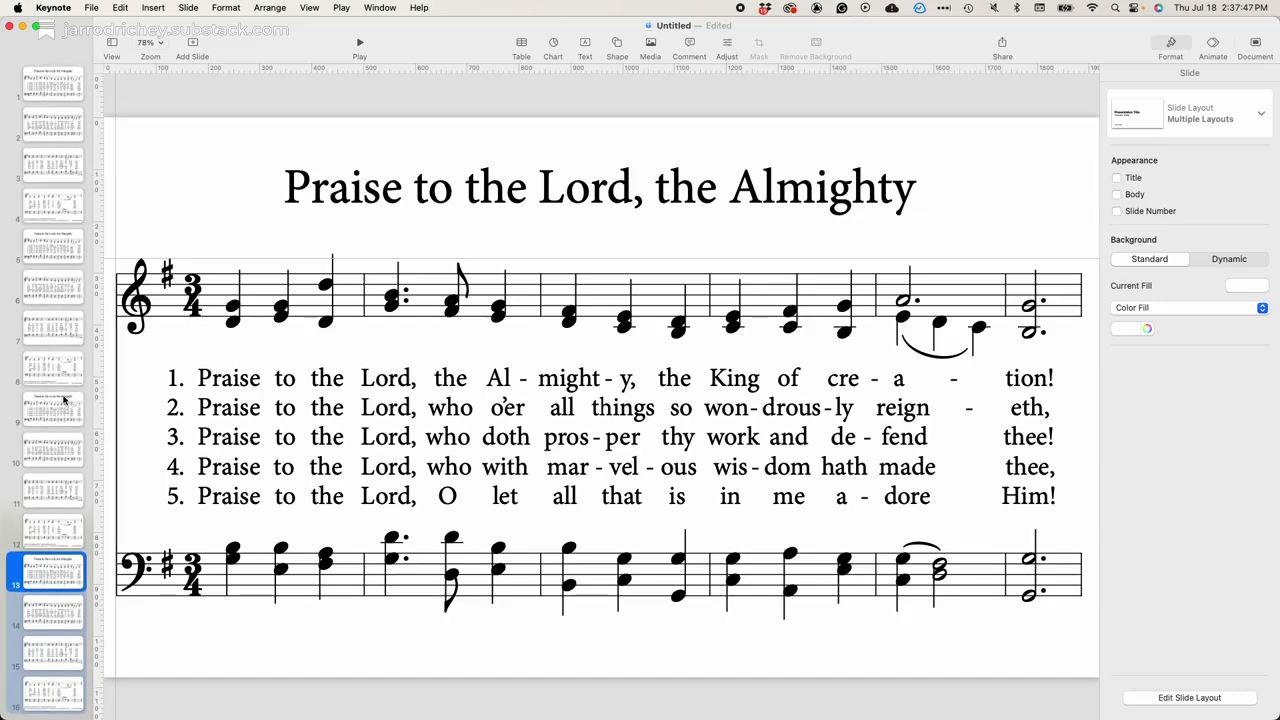
- Play the slideshow from the first slide, advance through all four hymn slides, return to the first and exit
click(53, 88)
click(360, 42)
key(Right)
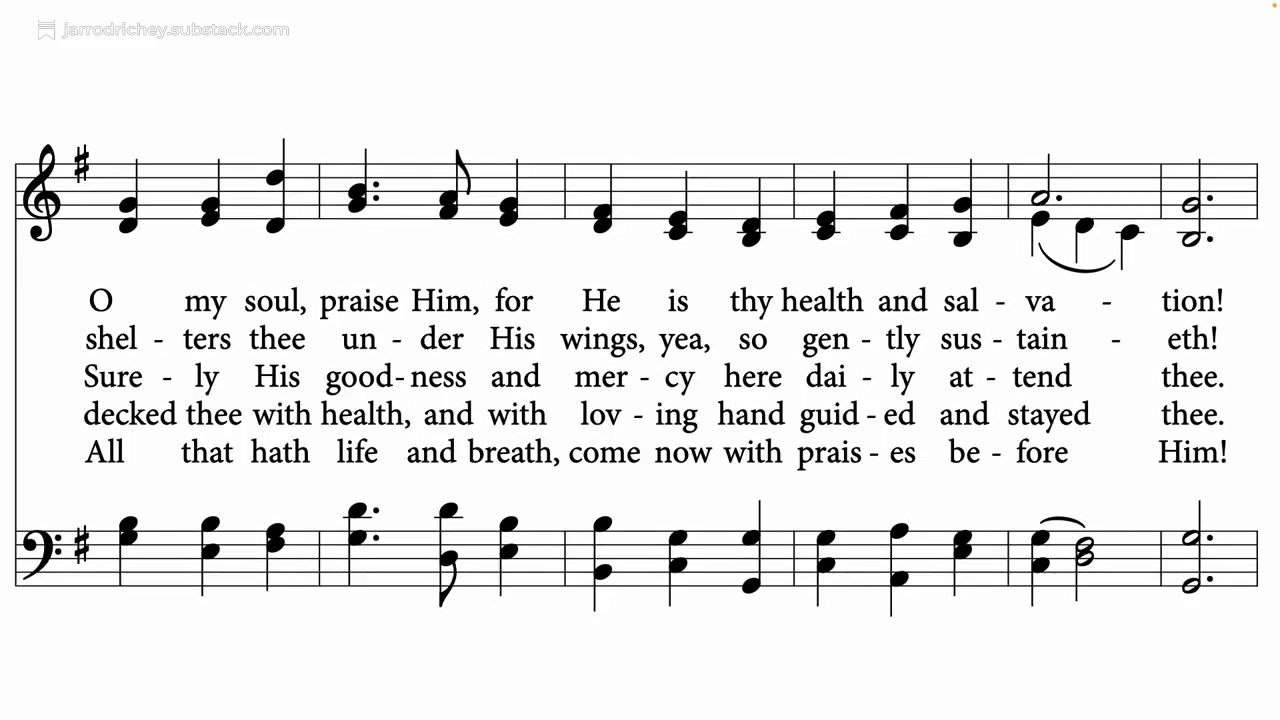
key(Right)
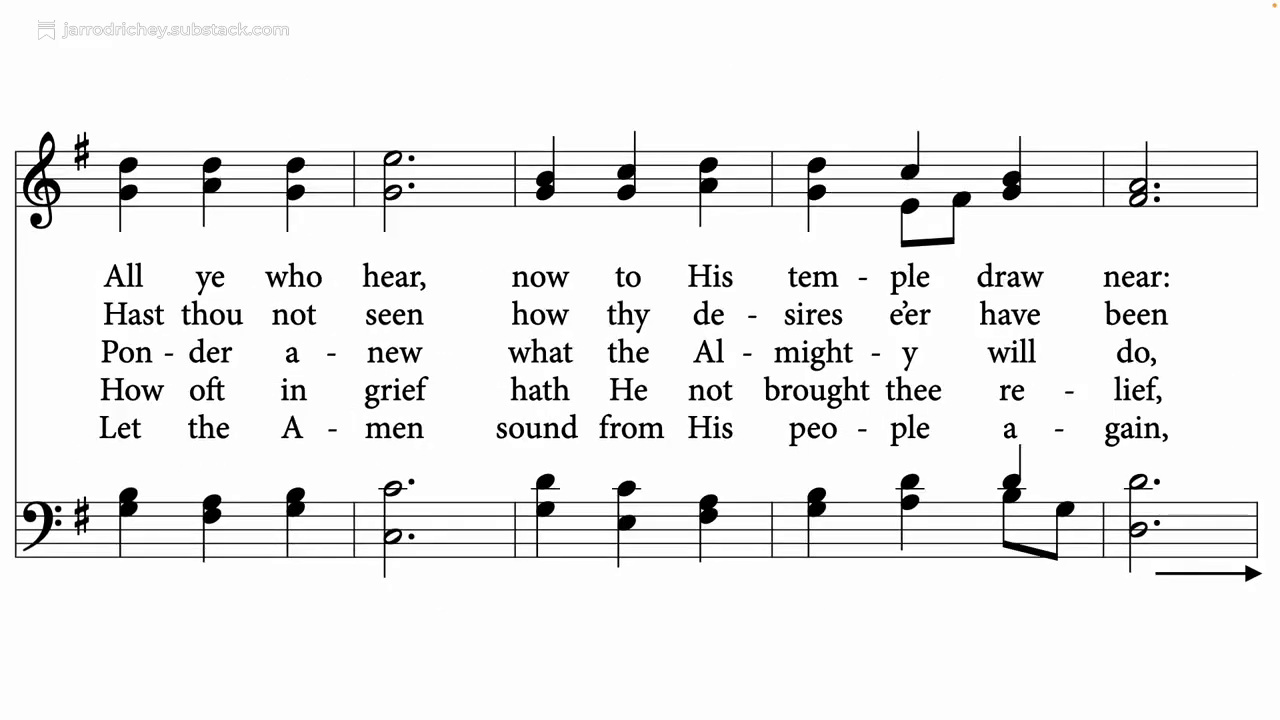
key(Right)
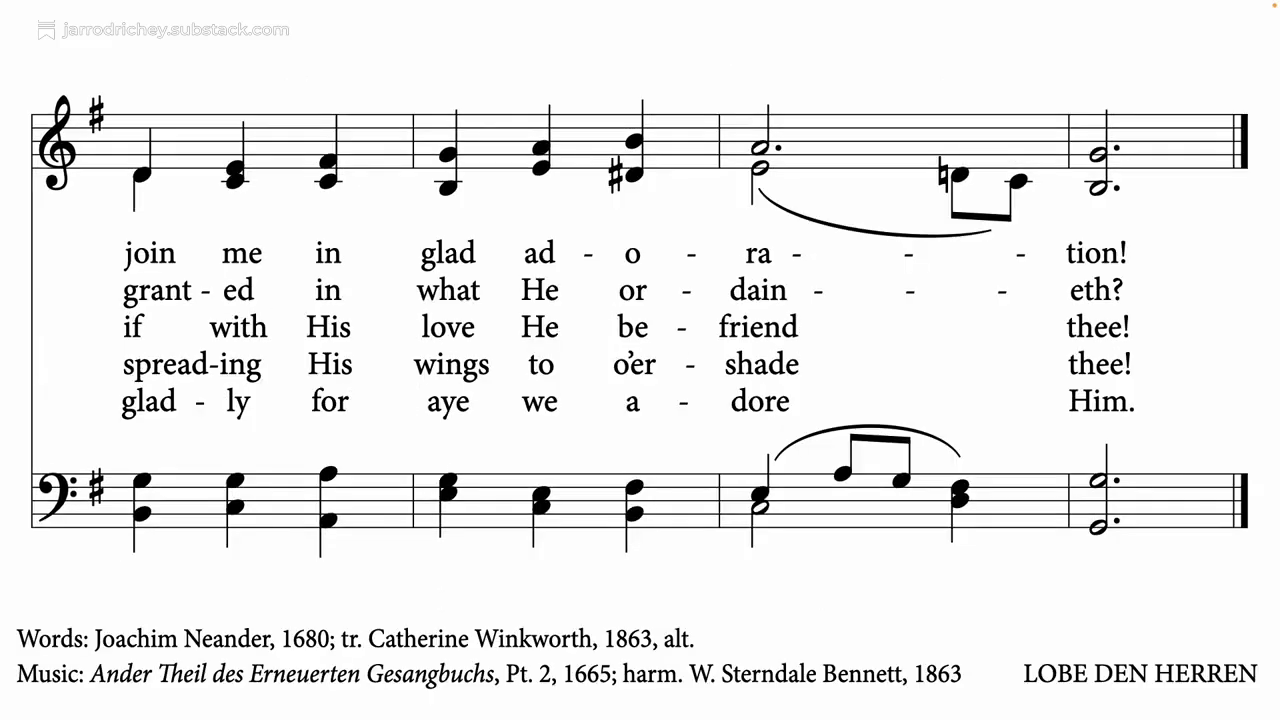
key(Left)
key(Left)
key(Left)
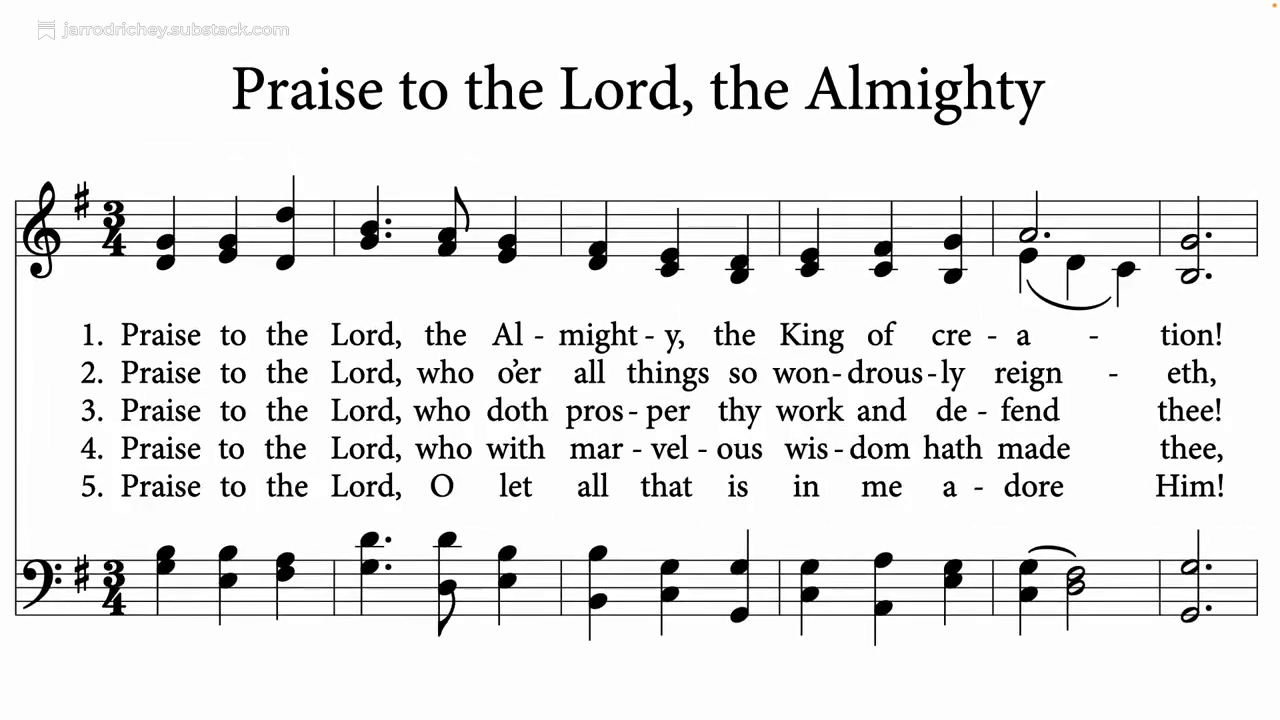
key(Escape)
- Play the presentation again from the title slide, advance to the second slide and end the show
click(64, 82)
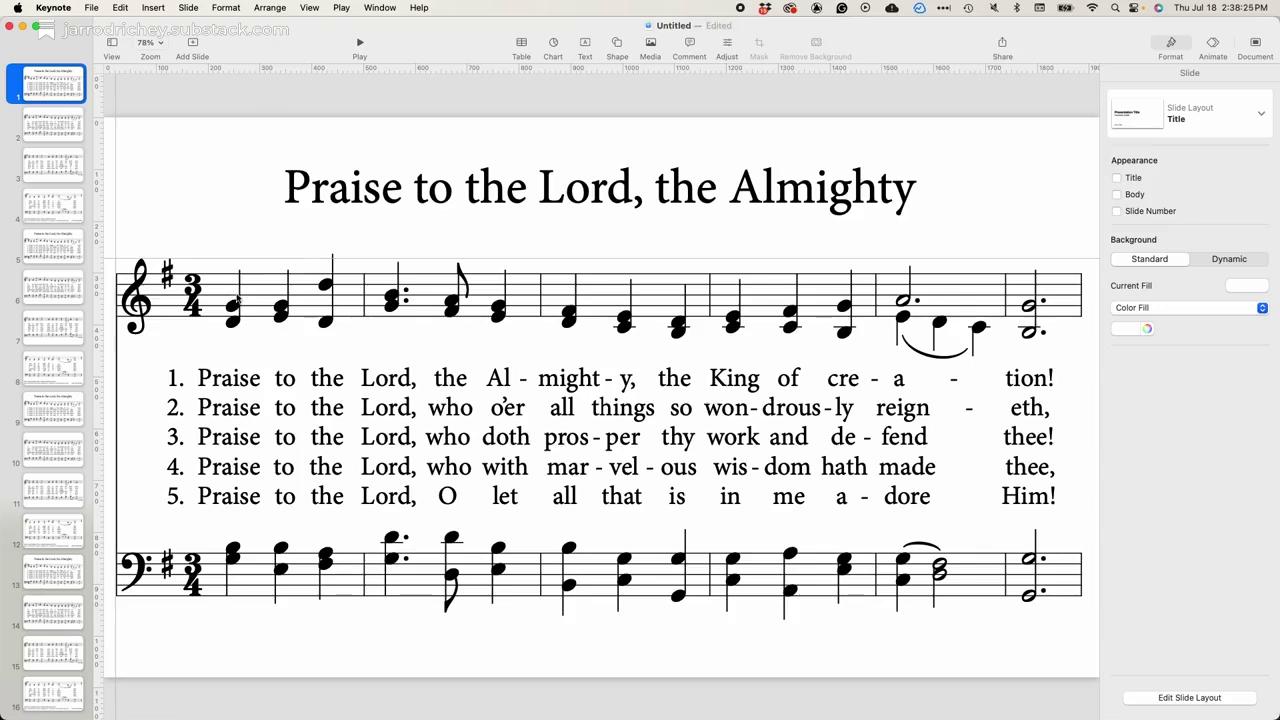
click(363, 45)
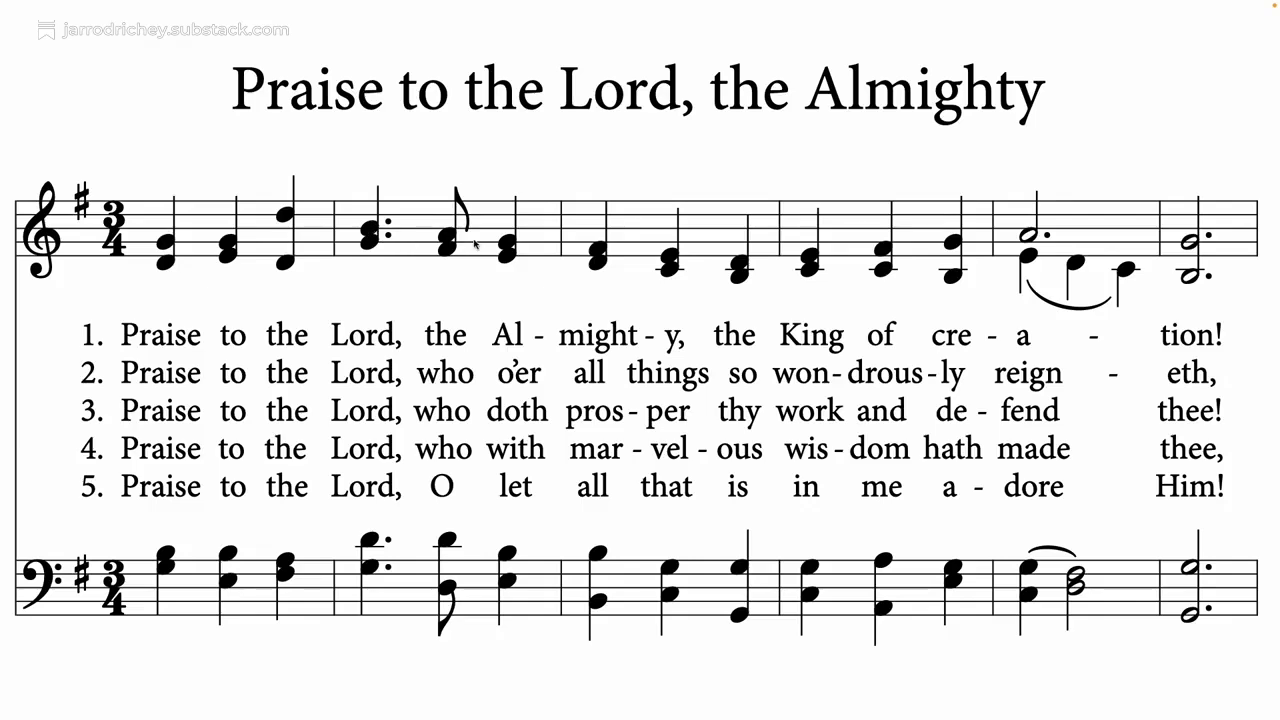
key(Right)
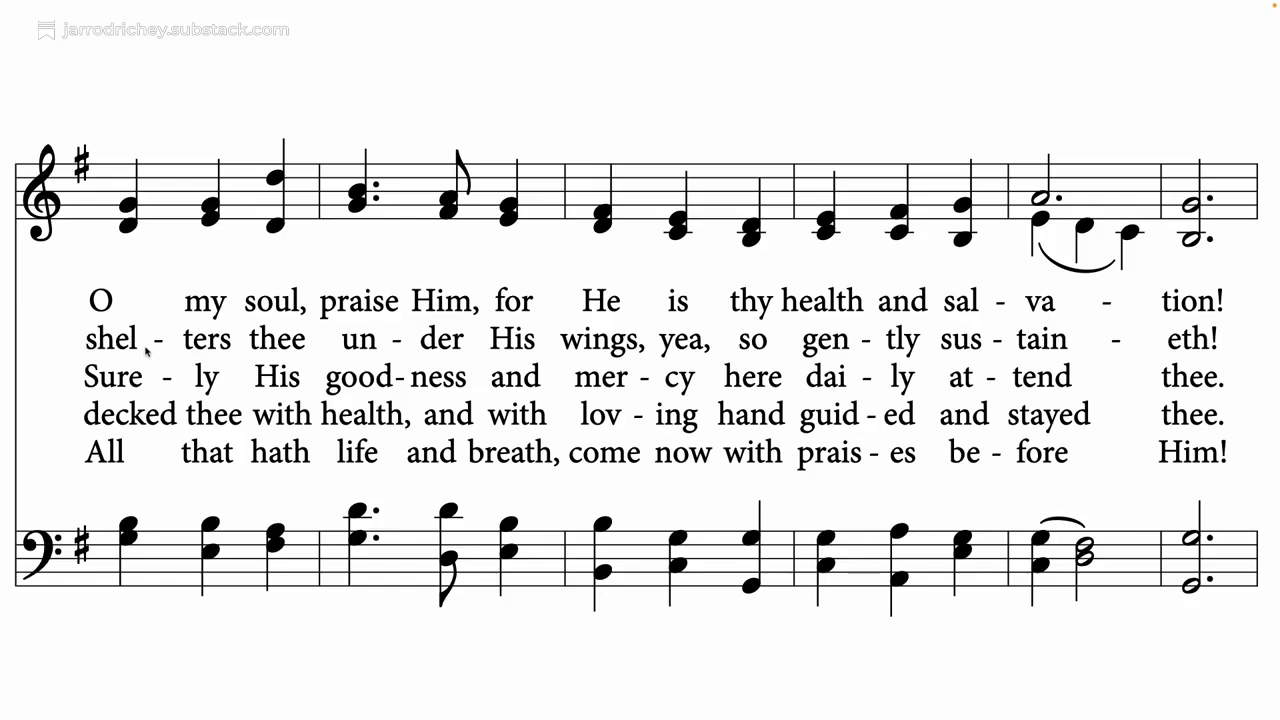
key(Escape)
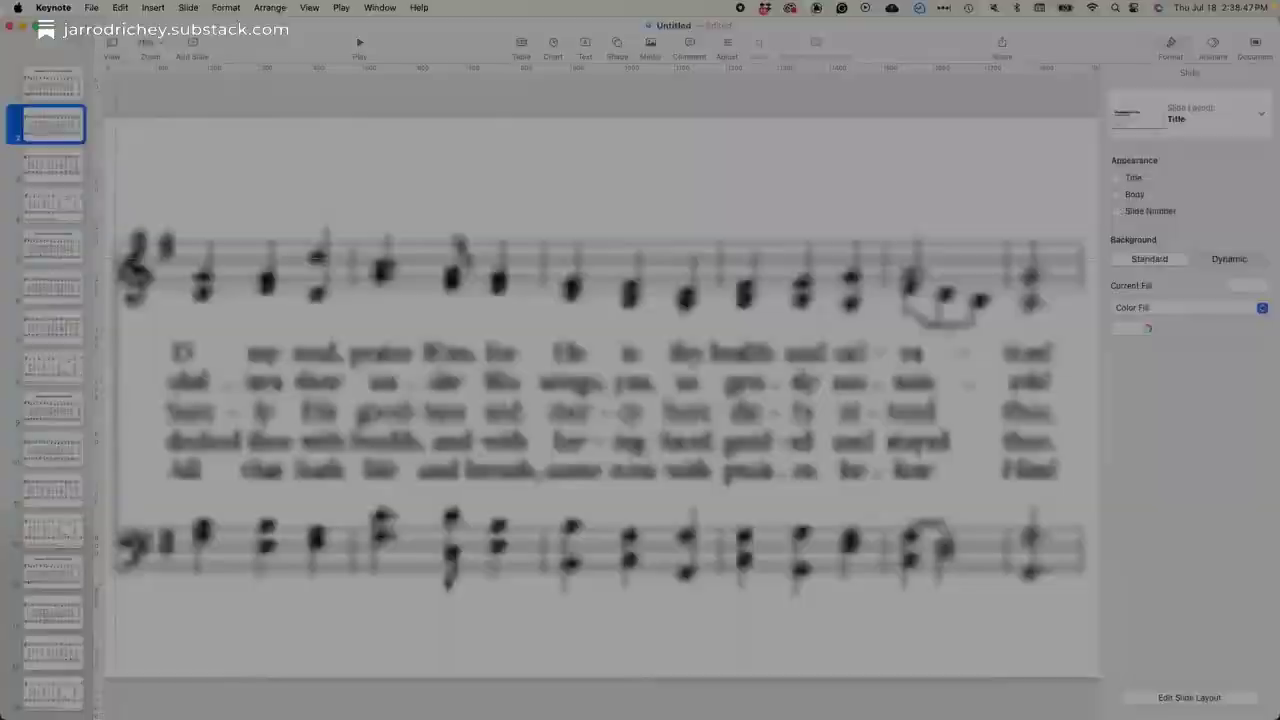
click(361, 45)
- Export all slides as PNG images to the Desktop under the name "praise-to-the-lord"
click(91, 7)
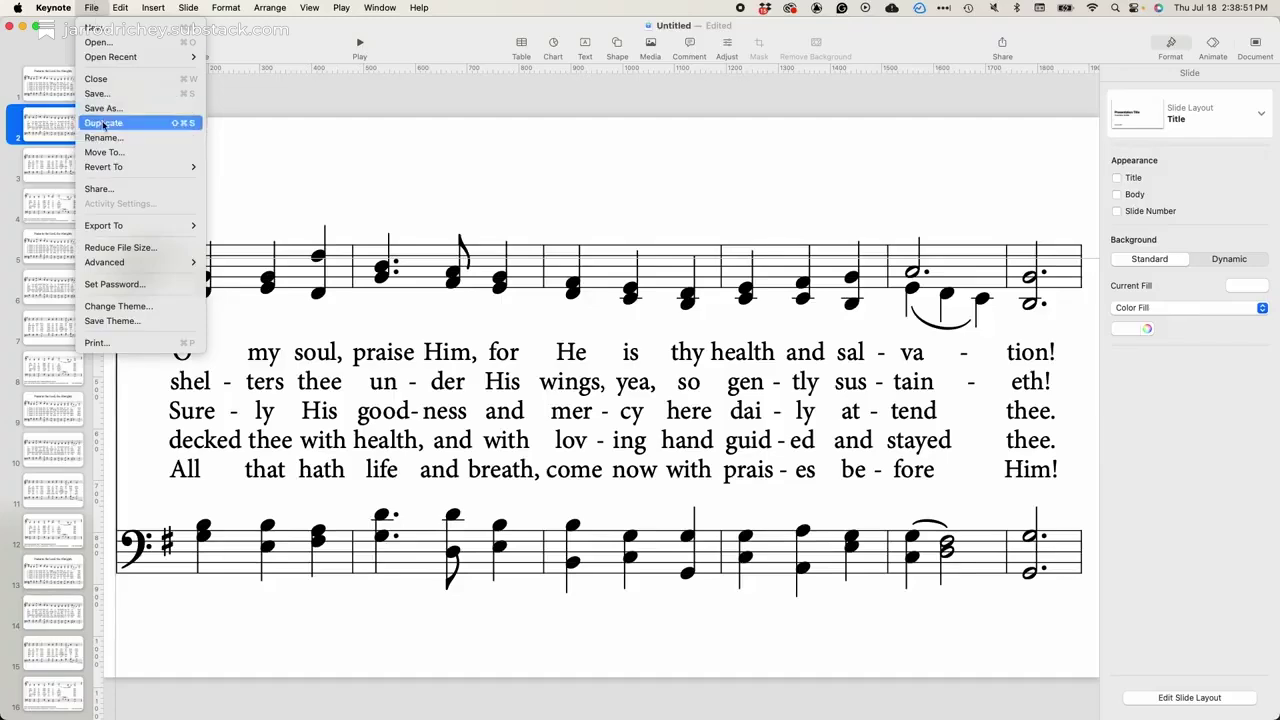
mouse_move(144, 226)
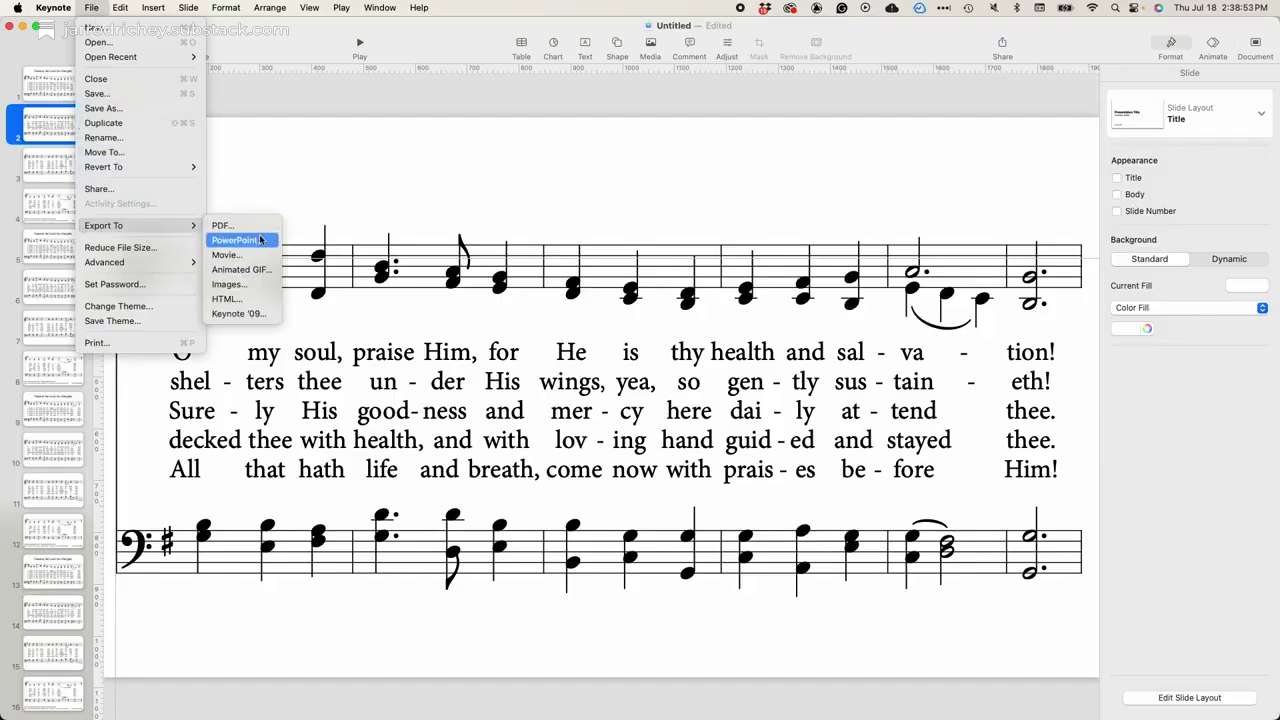
click(238, 285)
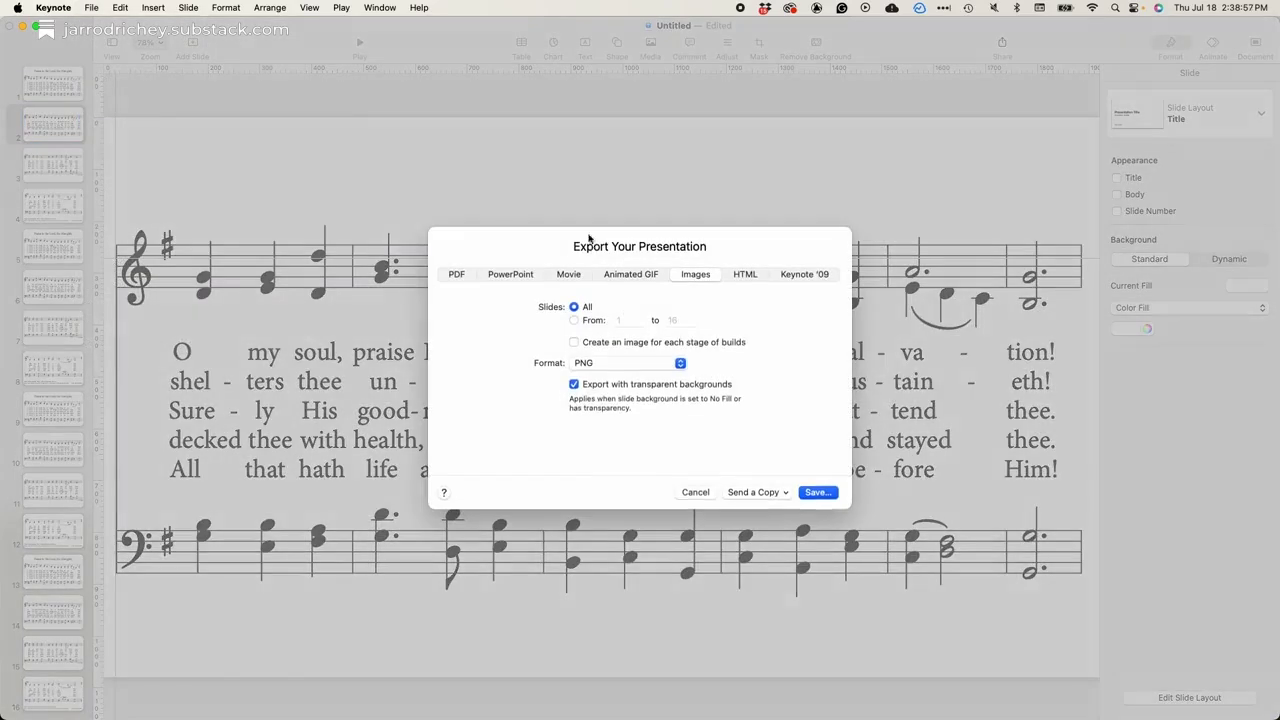
click(830, 494)
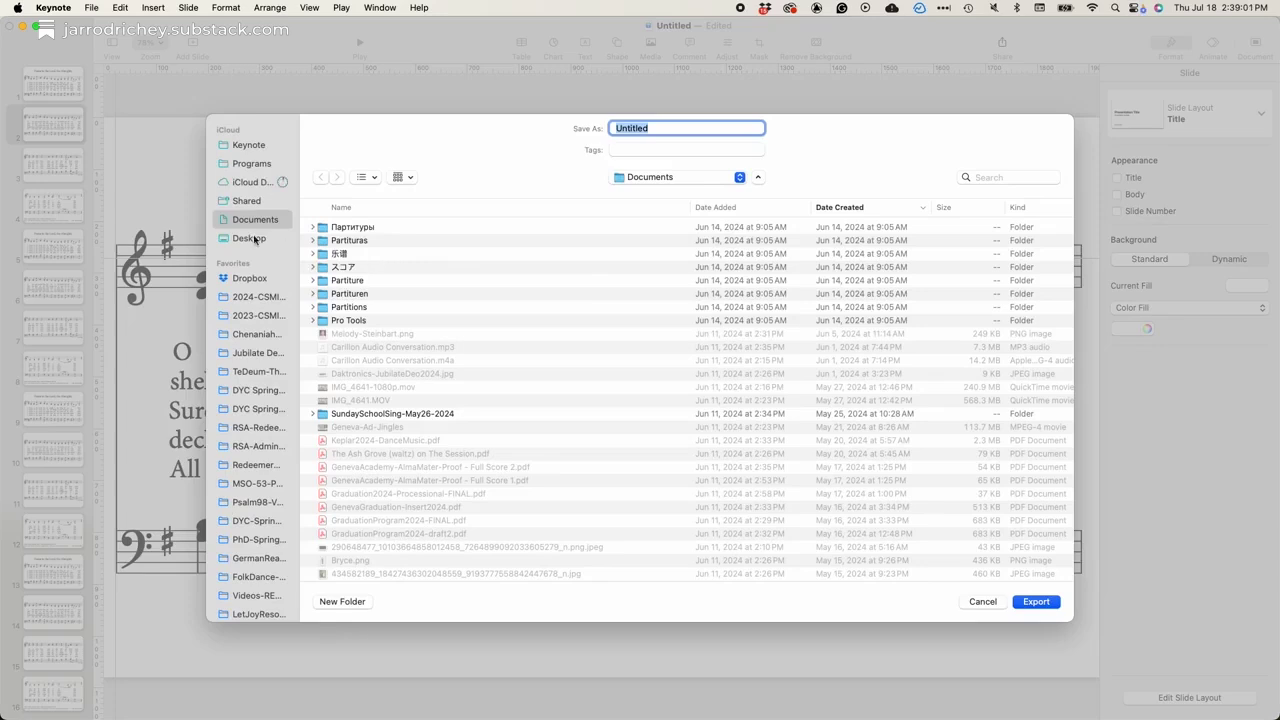
click(252, 237)
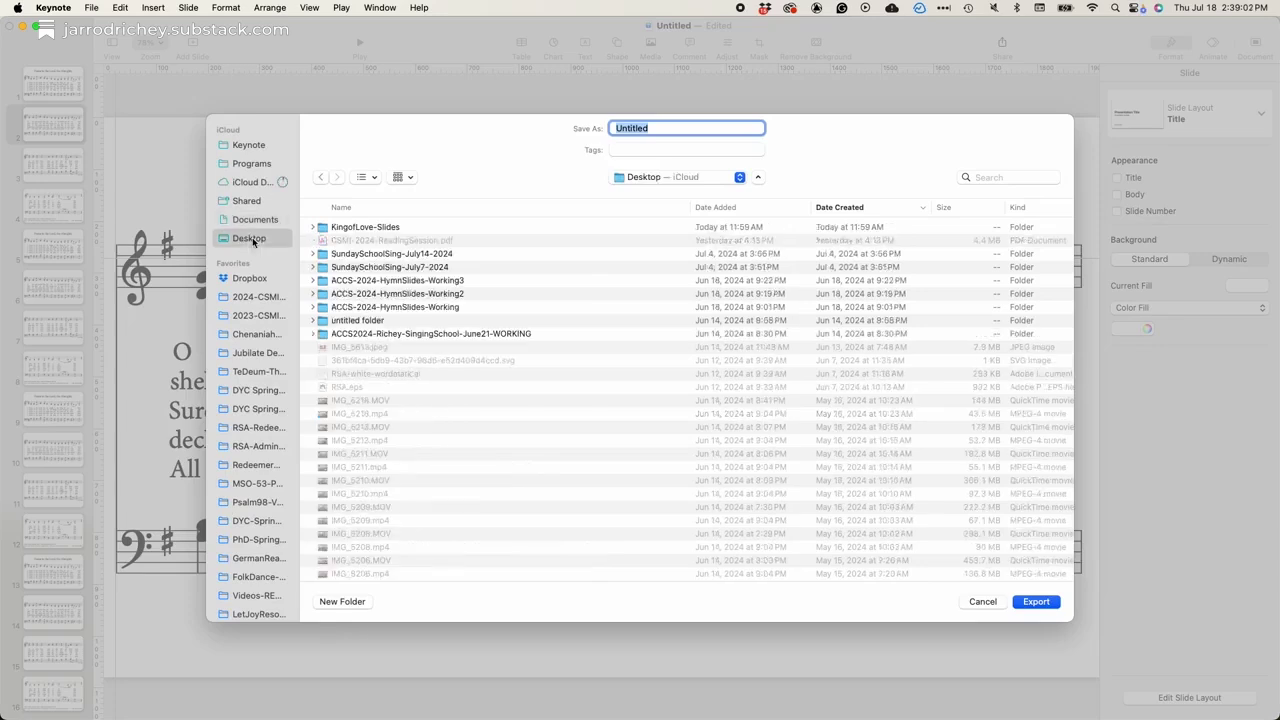
double_click(664, 127)
text(praise-to-the-lord)
key(Return)
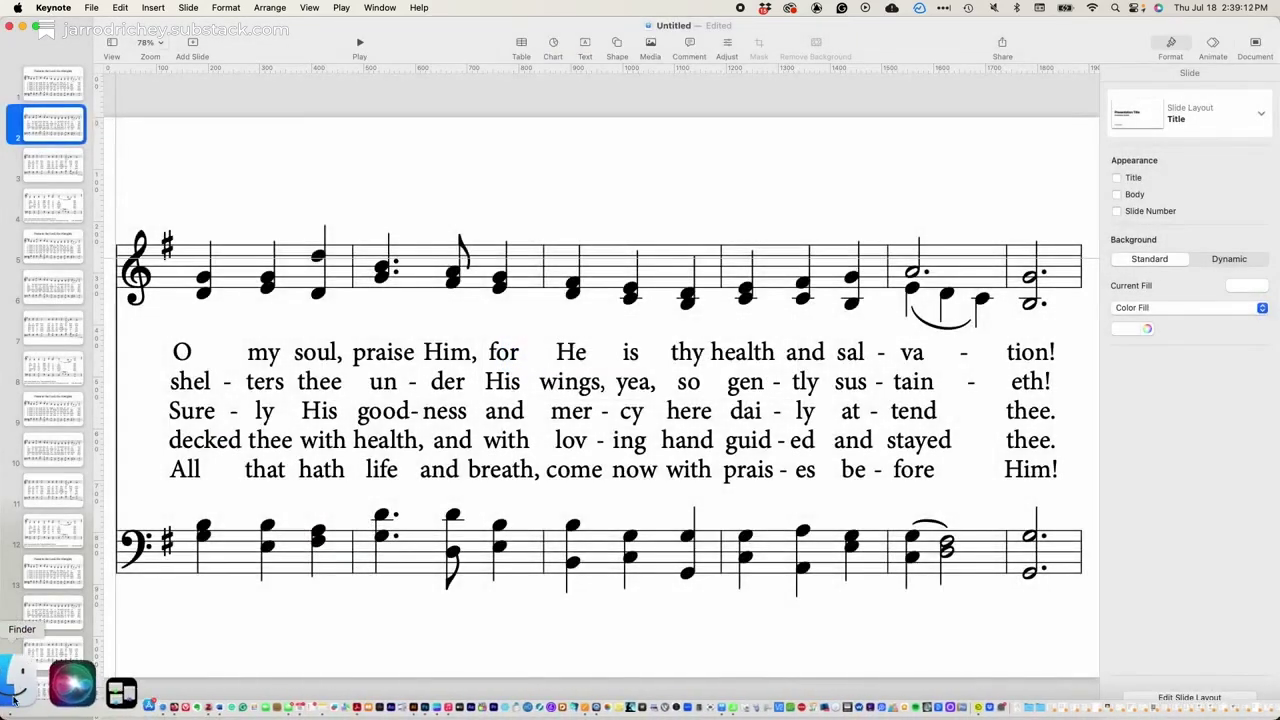
- Switch to Finder and open the exported "praise-to-the-lord" folder on the Desktop
click(23, 690)
click(73, 156)
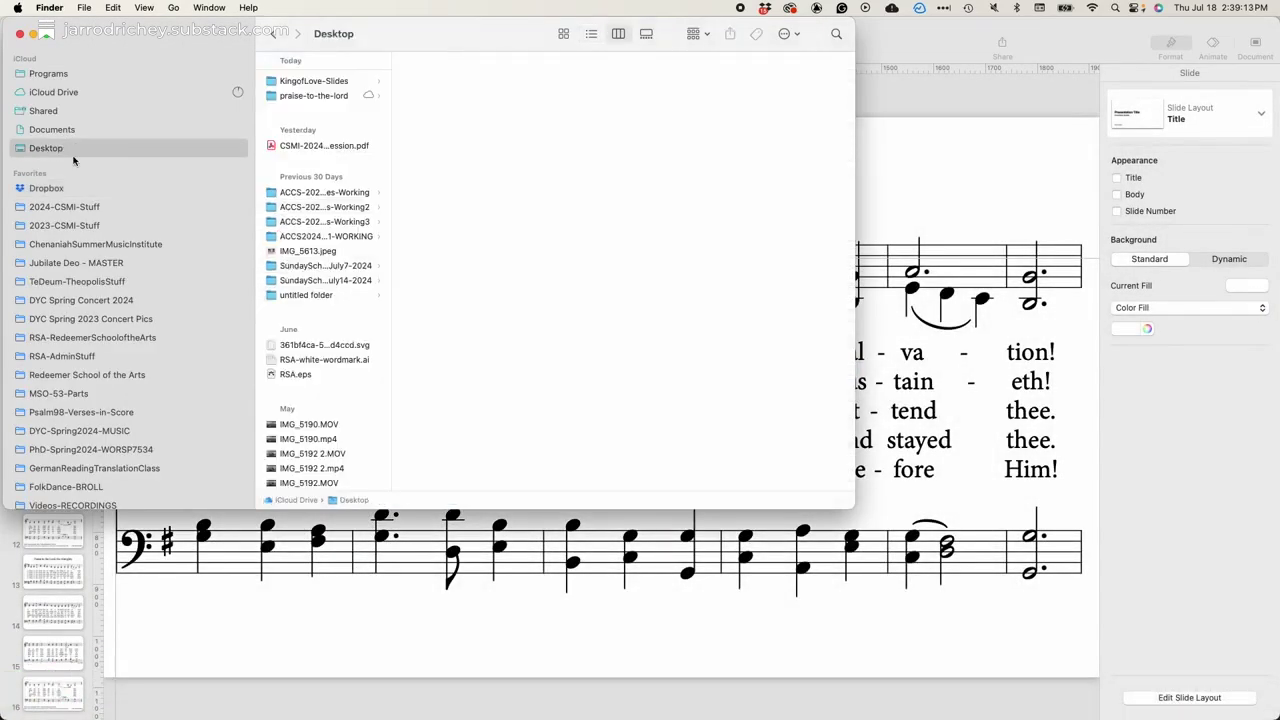
click(320, 95)
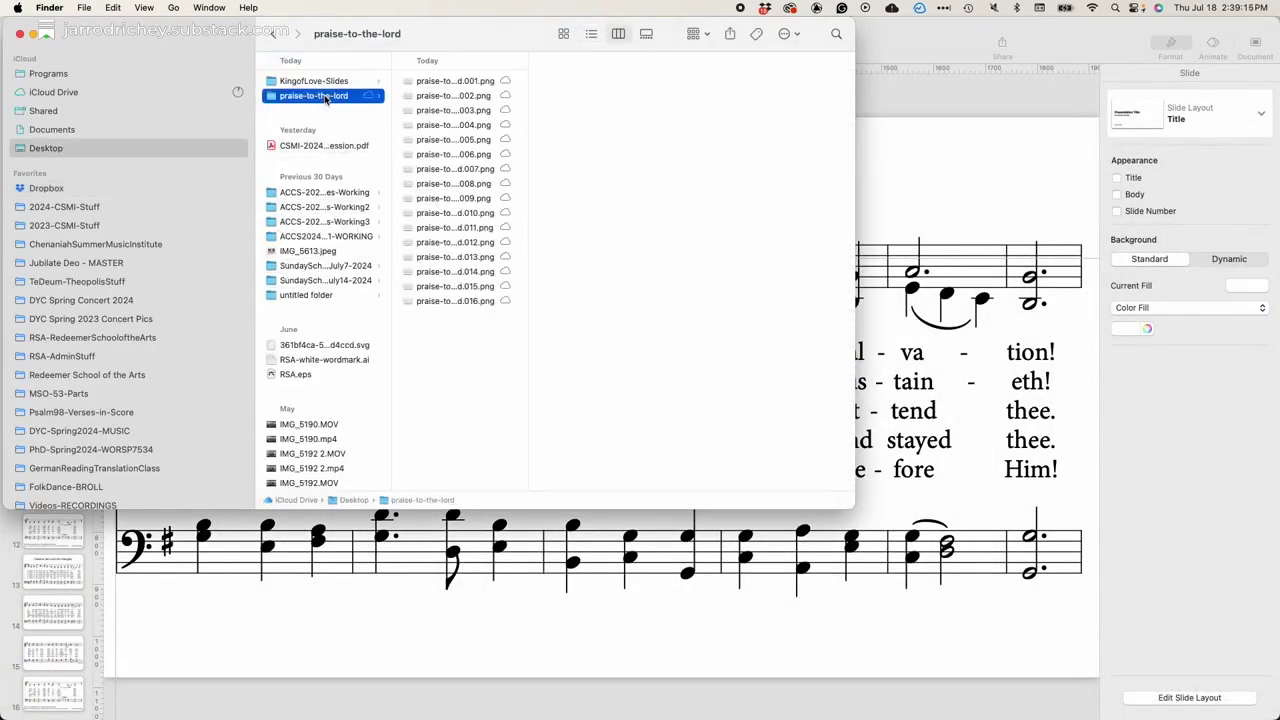
- Preview the exported PNG slides one after another, from image 001 through image 016
click(484, 83)
key(Down)
key(Down)
key(Down)
key(Down)
key(Down)
key(Down)
key(Down)
key(Down)
key(Down)
key(Down)
key(Down)
key(Down)
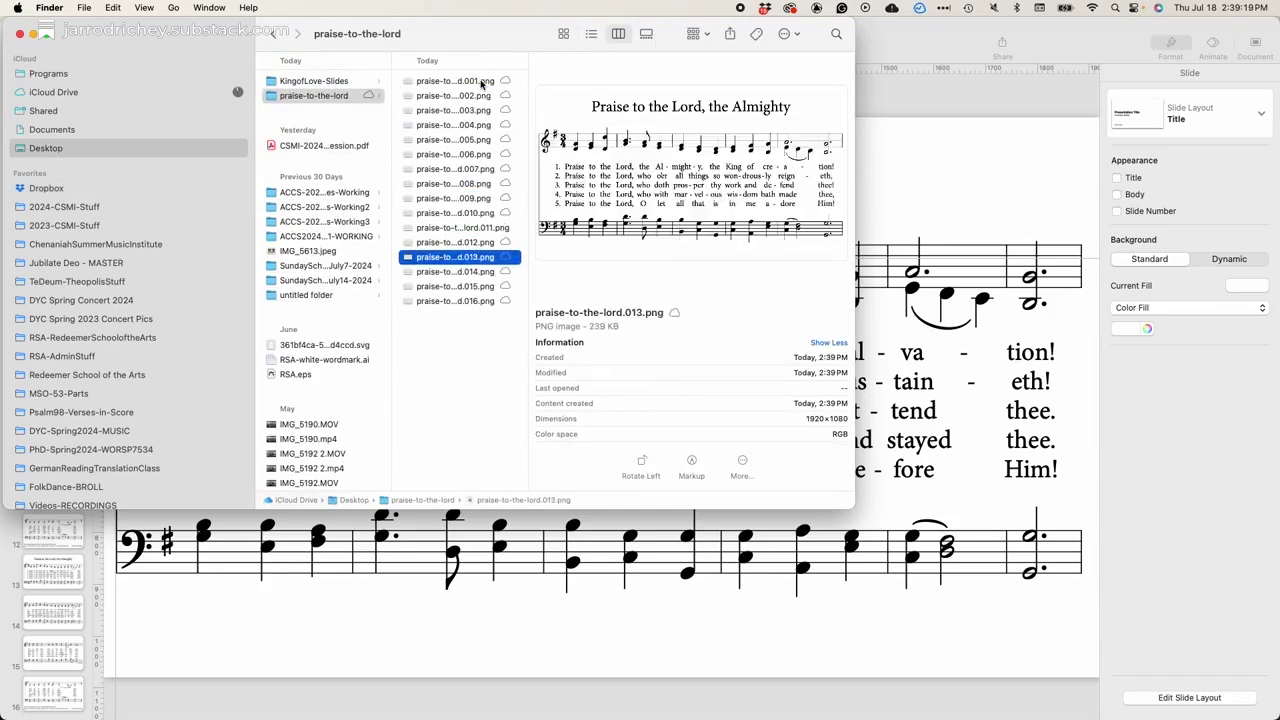
key(Down)
key(Down)
key(Down)
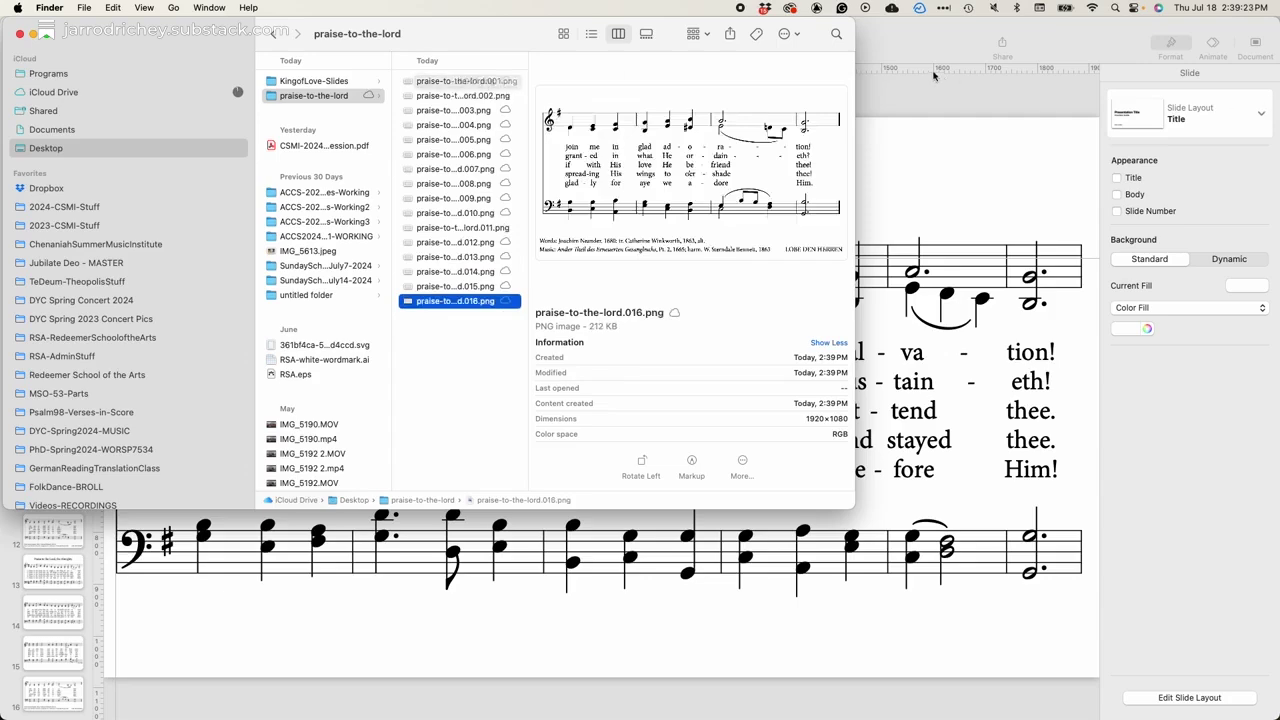
- Switch back to Keynote and look over the available export formats, including PowerPoint
key(super+Tab)
click(90, 7)
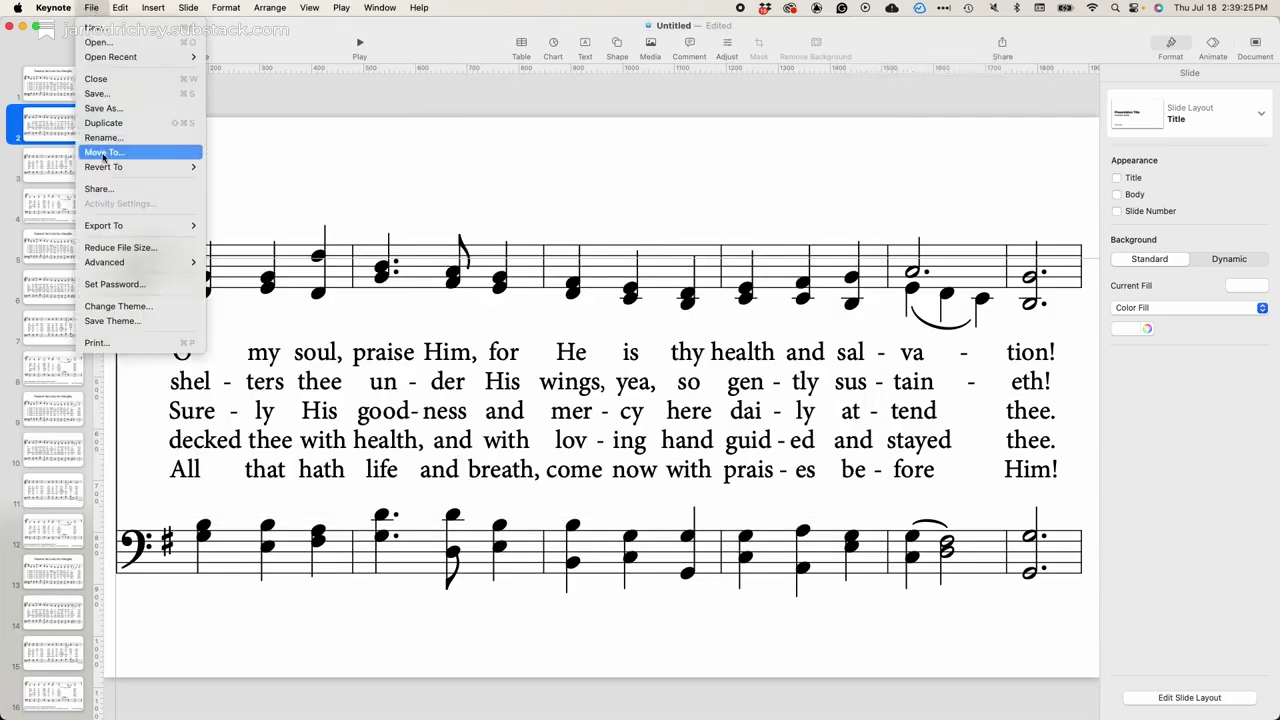
mouse_move(136, 225)
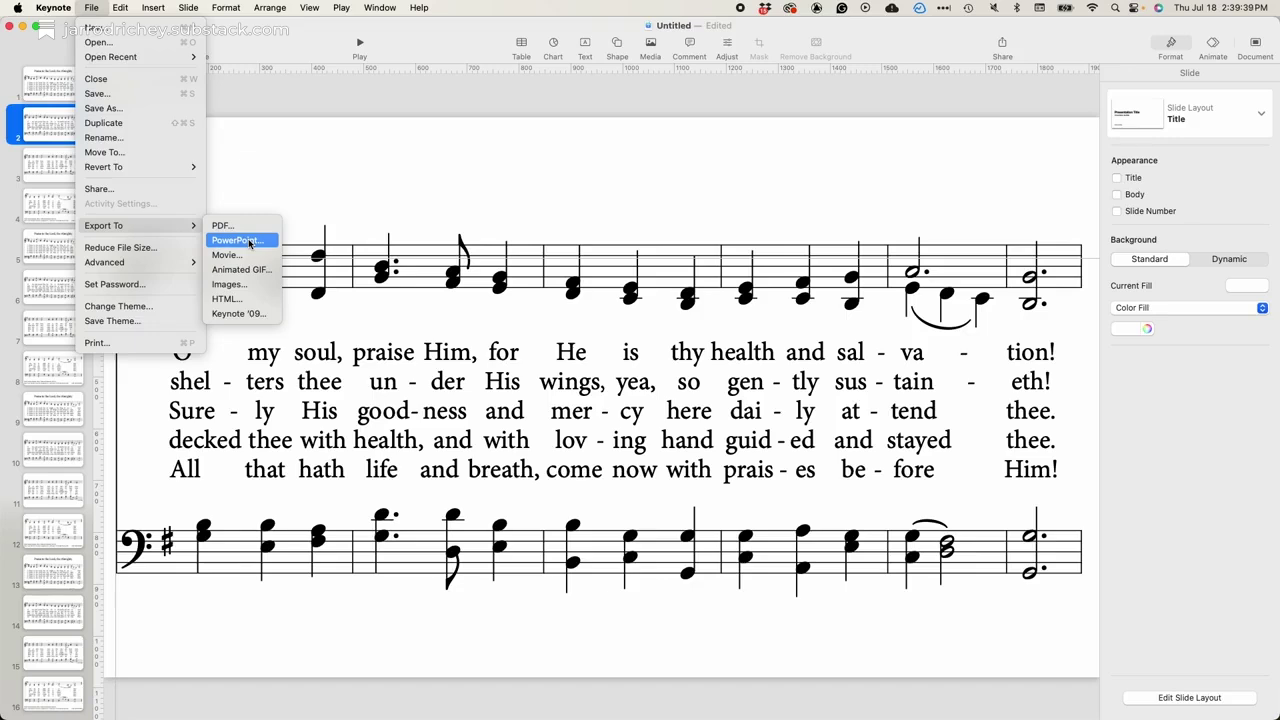
click(240, 240)
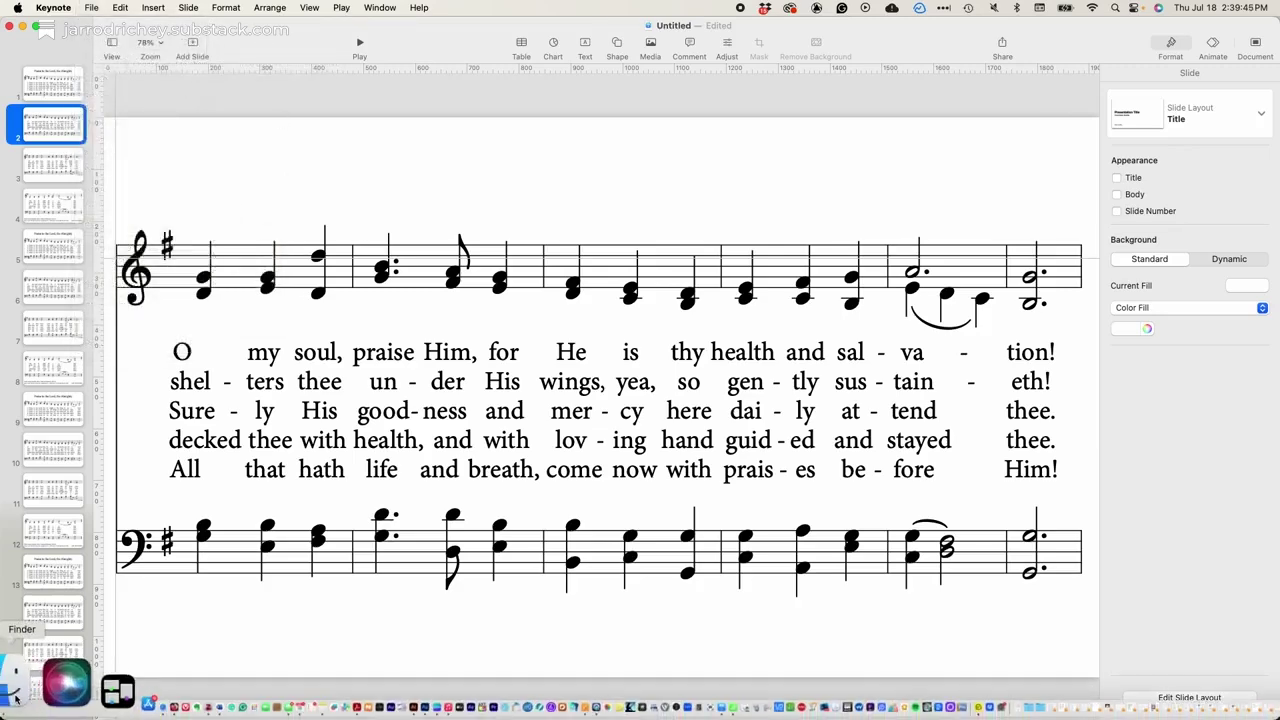
- In Finder, browse the "Trinity Hymnal PDFs" folder inside "COTR-Service-Slides (1)", then return to the parent folder
click(18, 703)
scroll(171, 389, down, 10)
scroll(171, 389, down, 10)
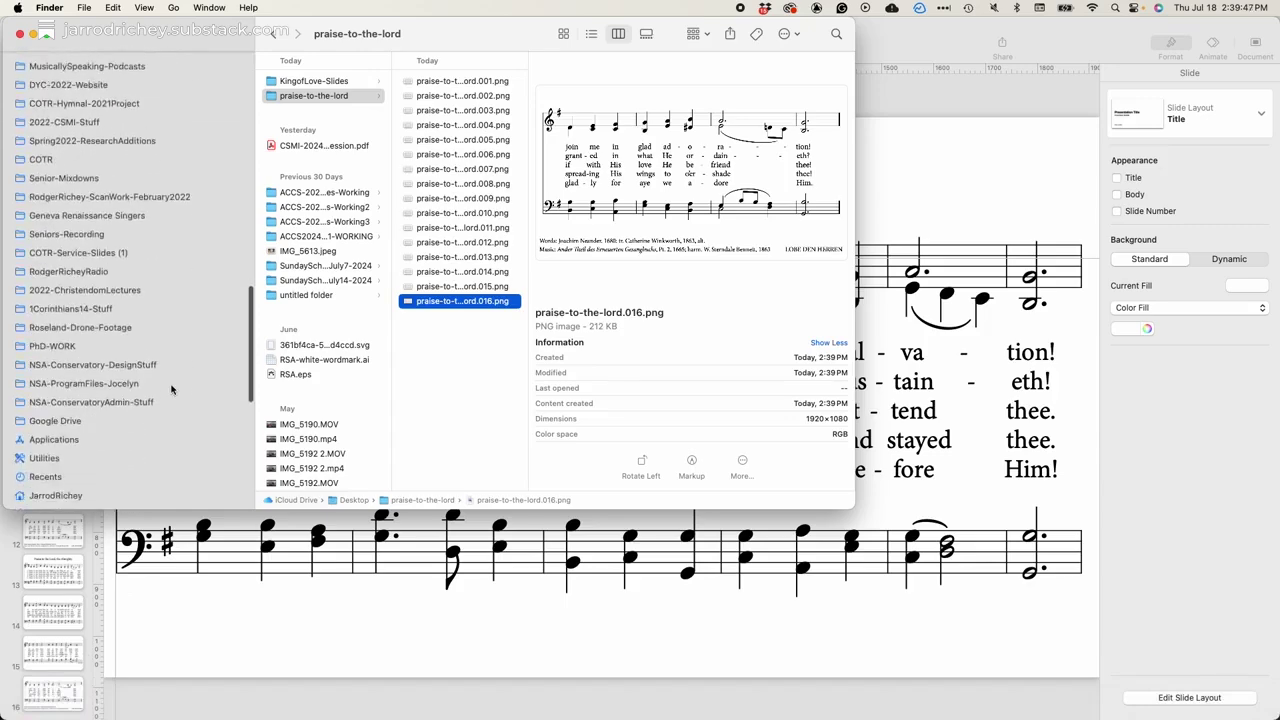
click(110, 233)
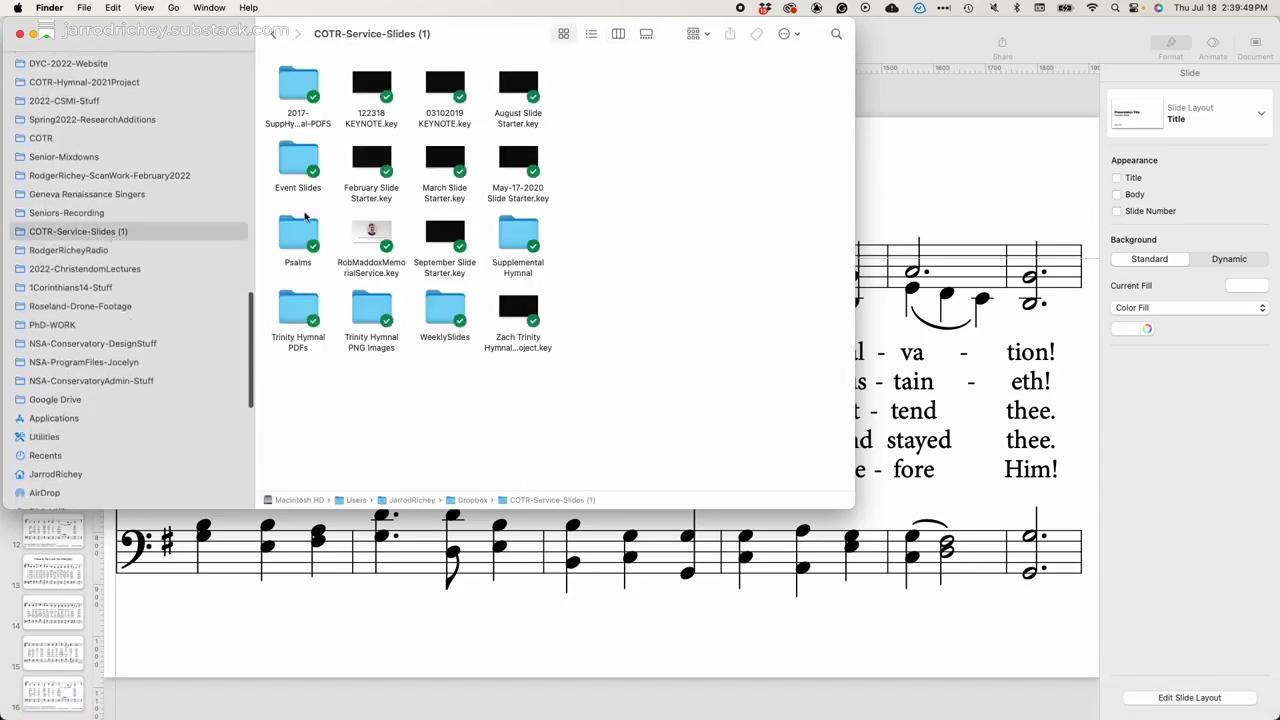
double_click(298, 310)
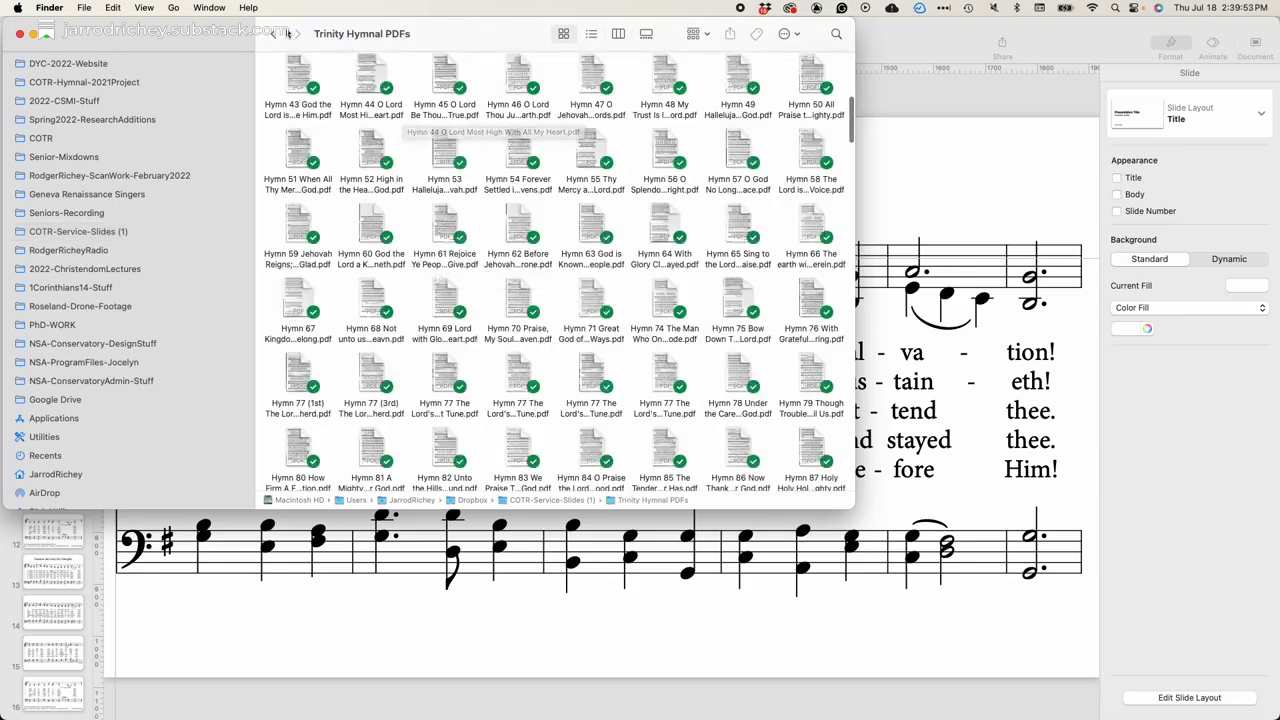
click(277, 36)
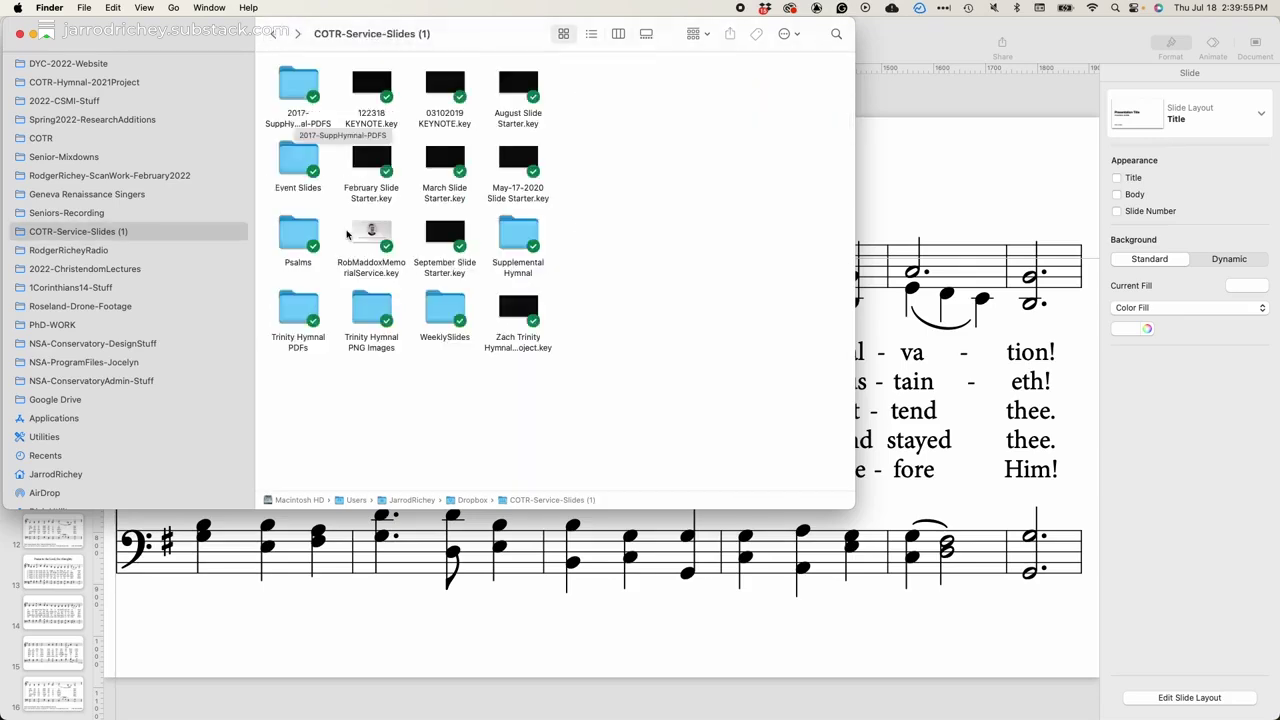
- Open the "Hymn 1" folder within "Trinity Hymnal PNG Images" and preview "110418 IMAGES.002.png"
double_click(372, 310)
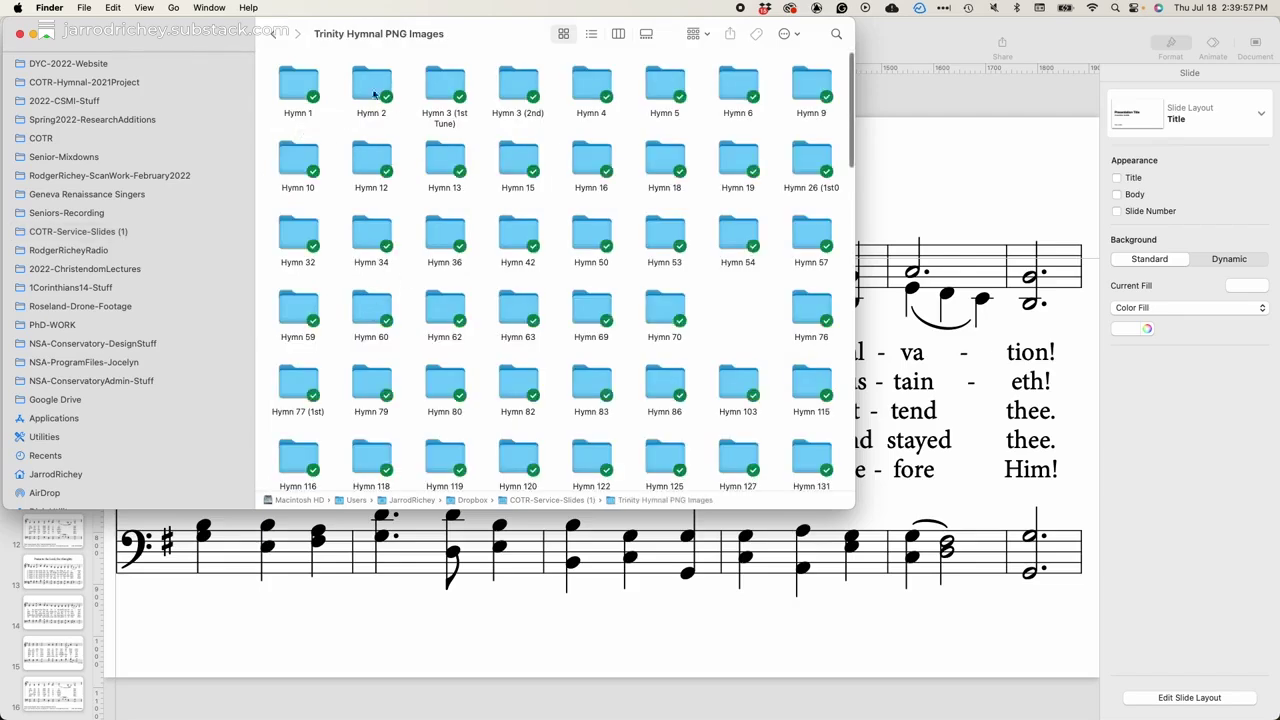
double_click(302, 88)
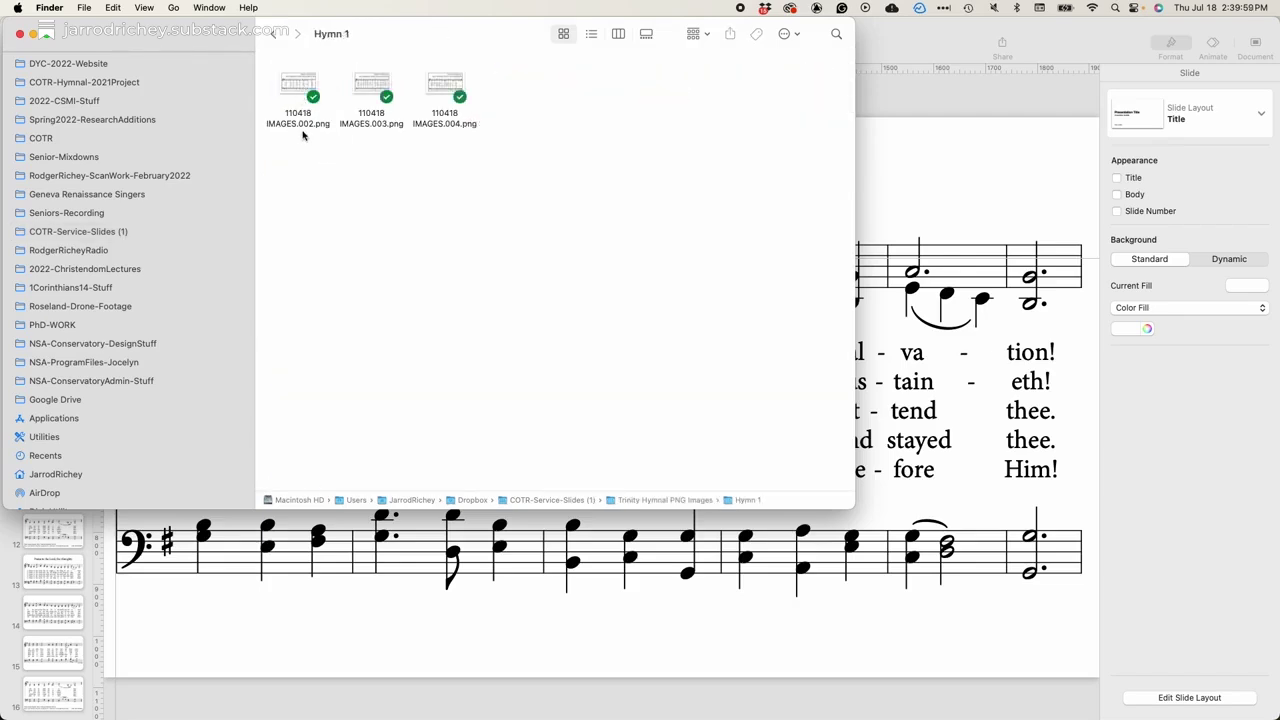
click(291, 128)
key(space)
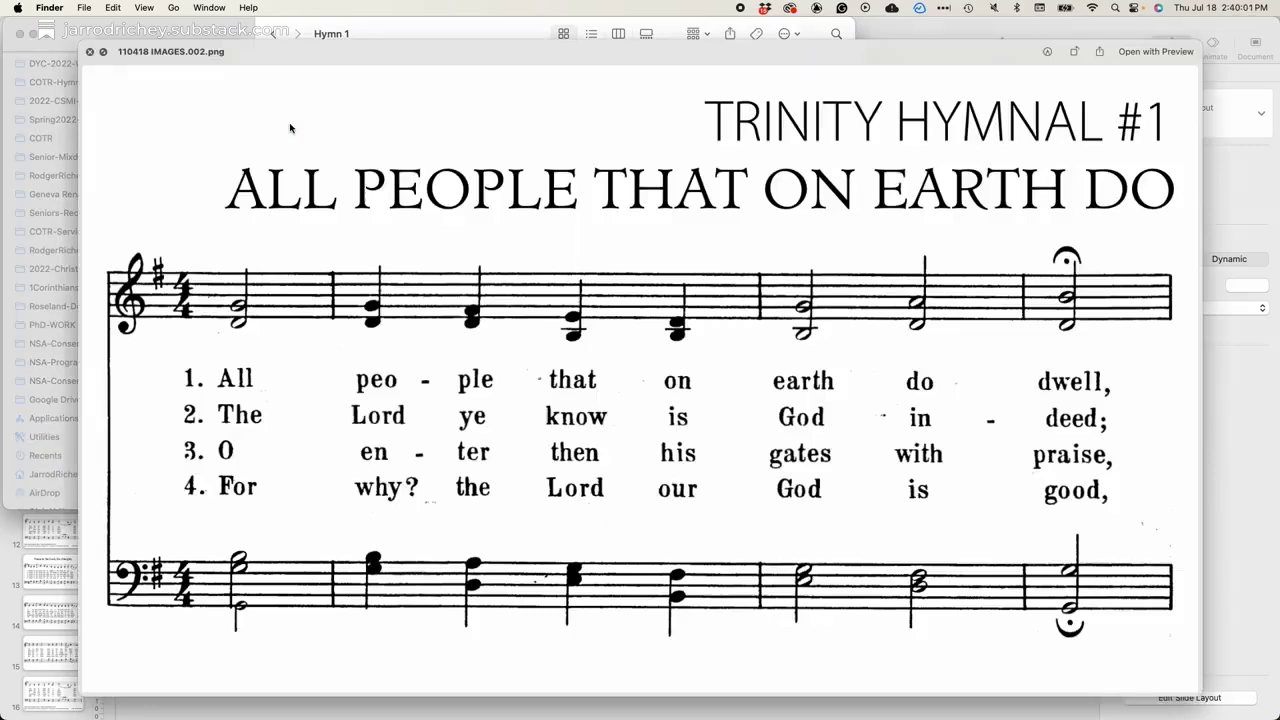
- Preview images 003 and 004 of the "Hymn 1" folder, then close the preview
key(Right)
key(Right)
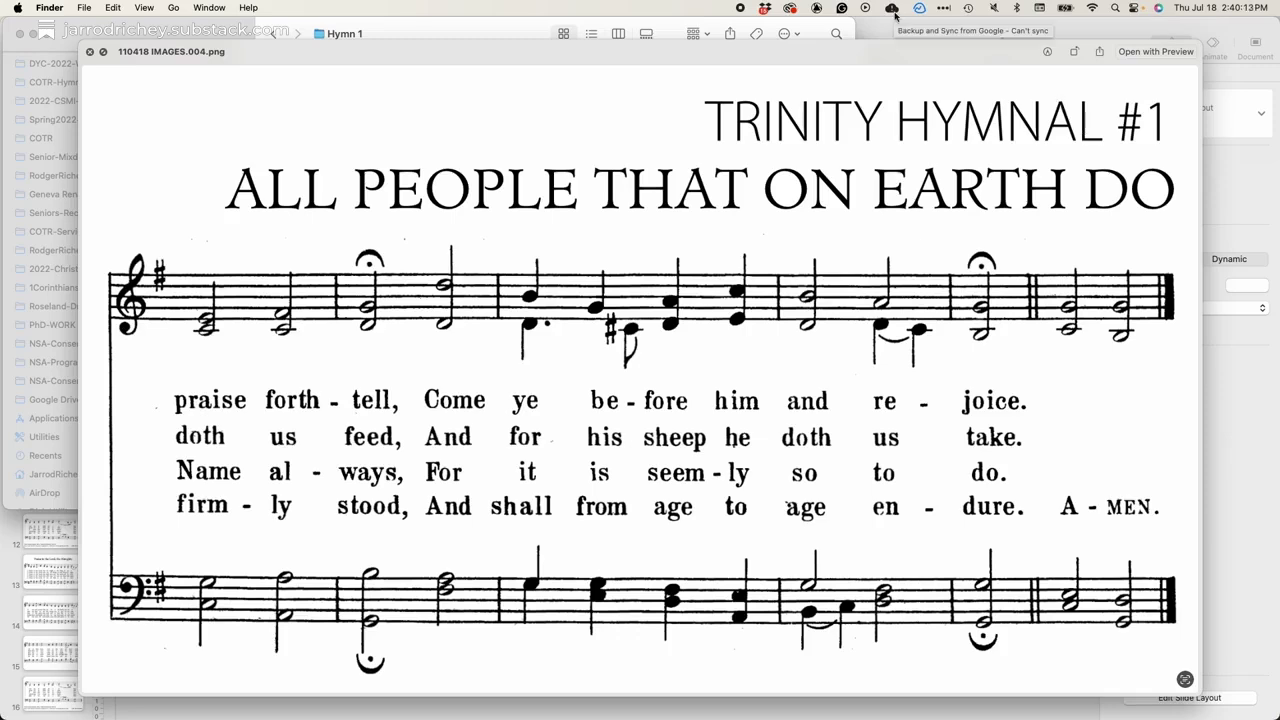
click(89, 52)
click(540, 213)
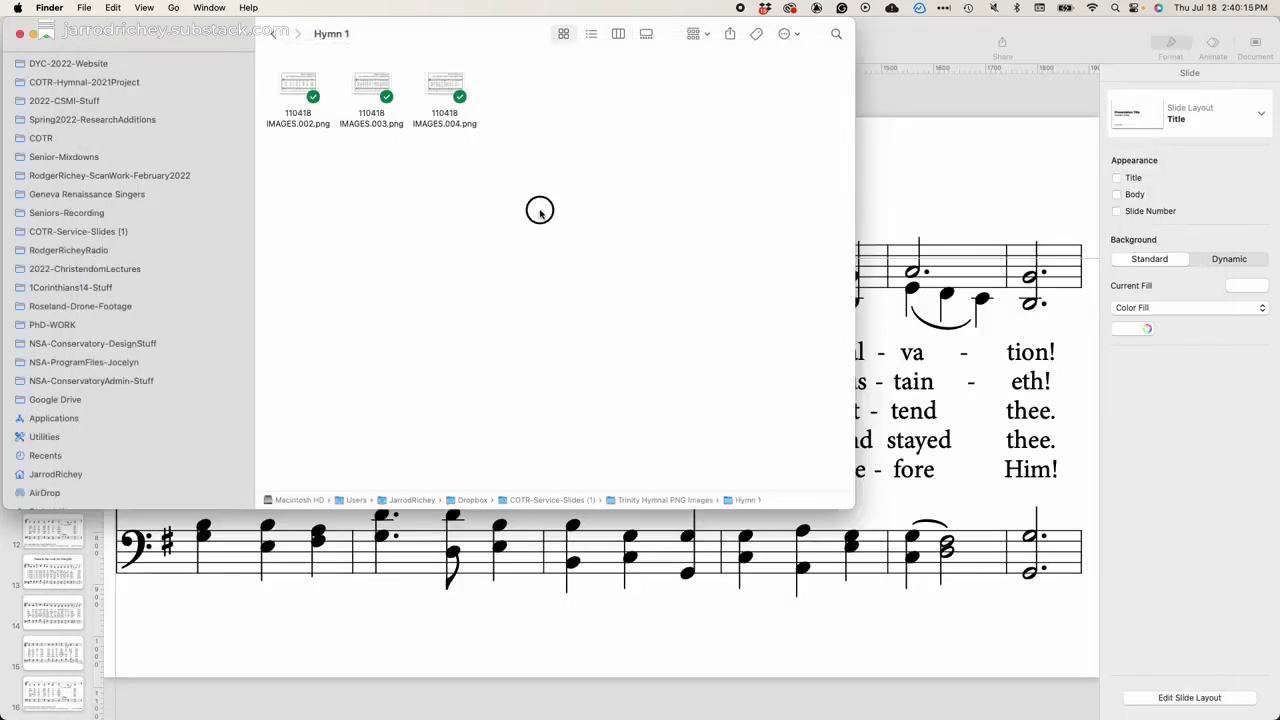
- Switch back to Keynote and open the recent presentation "CSMI-2024-ReadingSession"
click(963, 181)
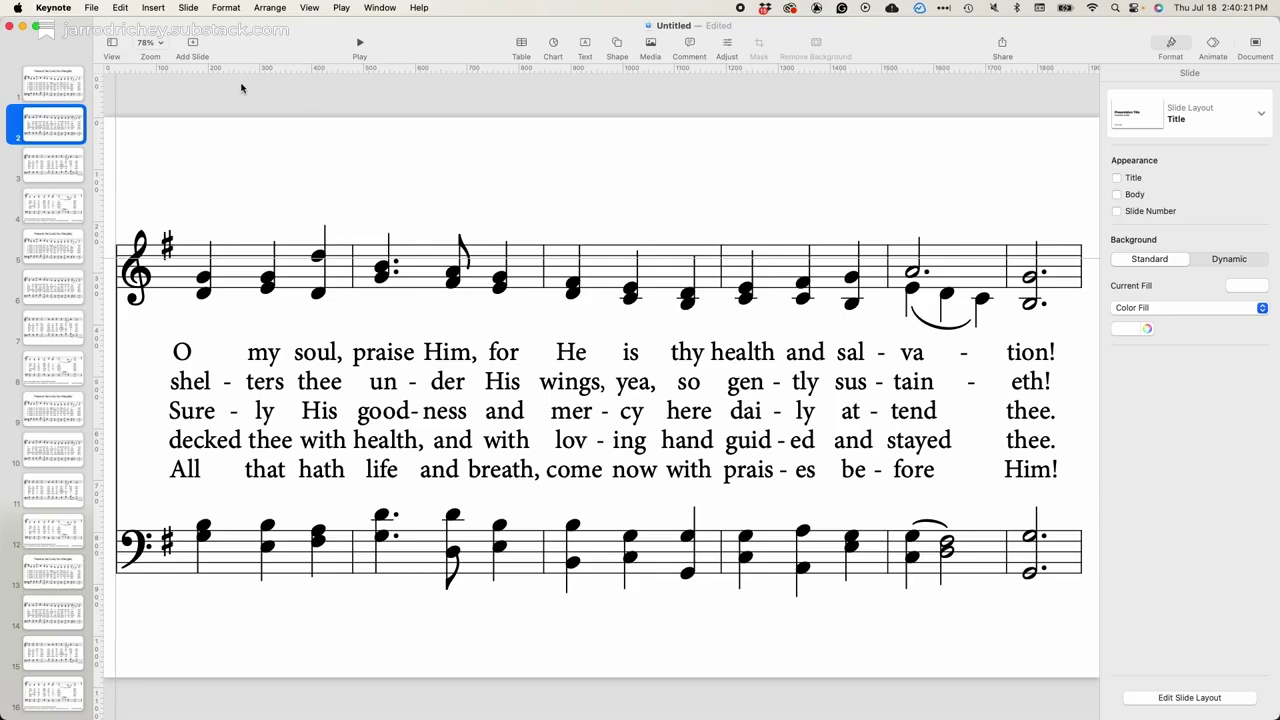
click(92, 7)
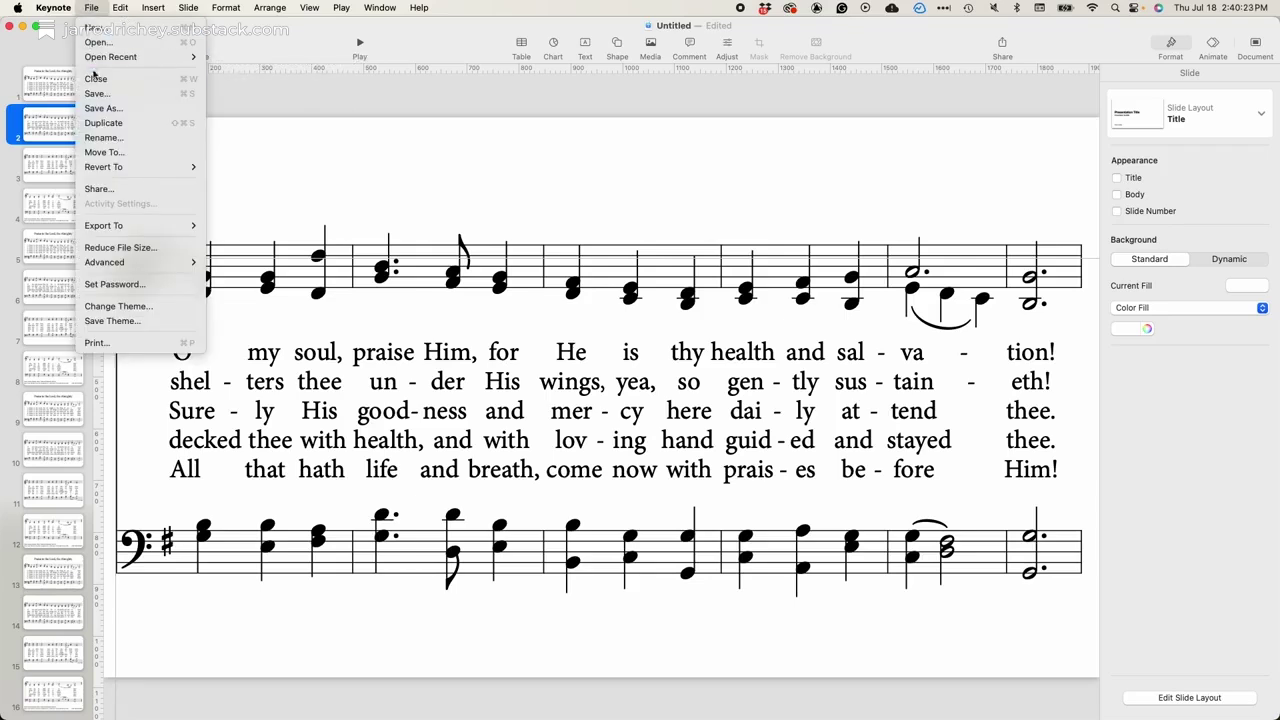
mouse_move(125, 58)
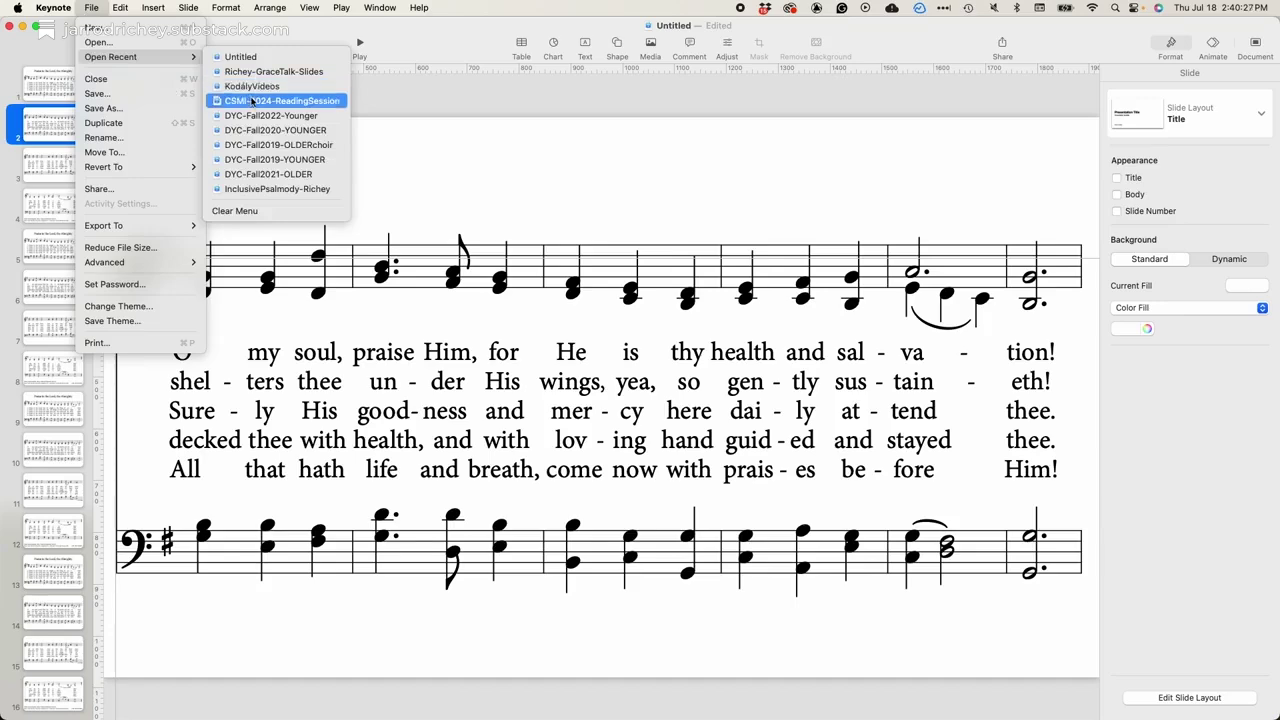
click(292, 102)
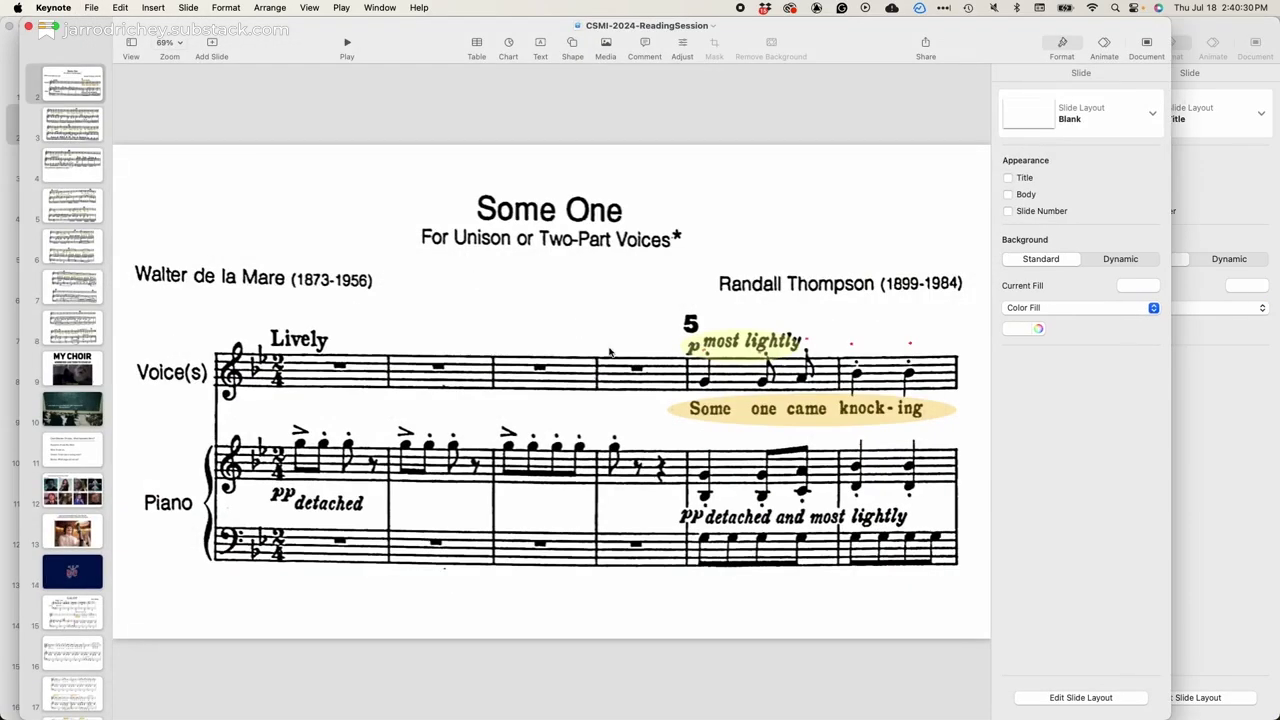
- Nudge the yellow highlight over "most lightly" and the orange one over "Some one came knock-ing" slightly, then close the presentation
click(712, 350)
drag(712, 350, 736, 340)
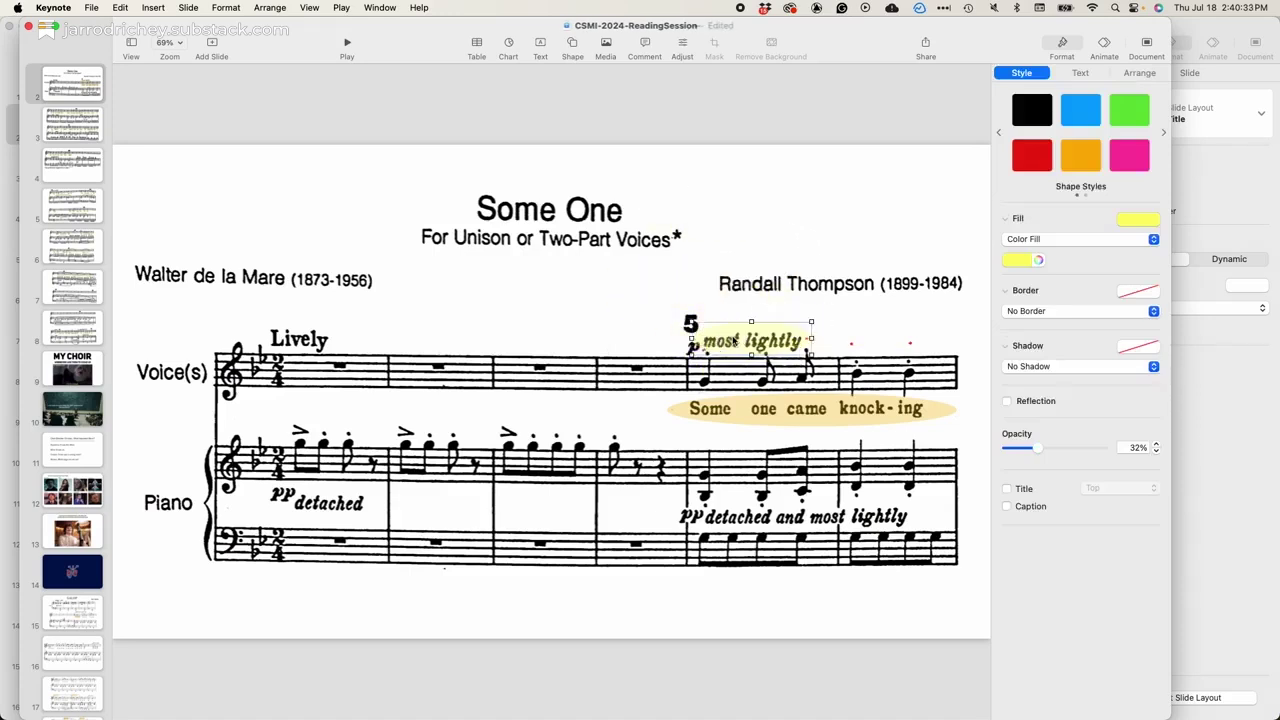
mouse_move(754, 410)
mouse_down()
mouse_move(764, 416)
mouse_move(751, 413)
mouse_up()
scroll(588, 376, down, 1)
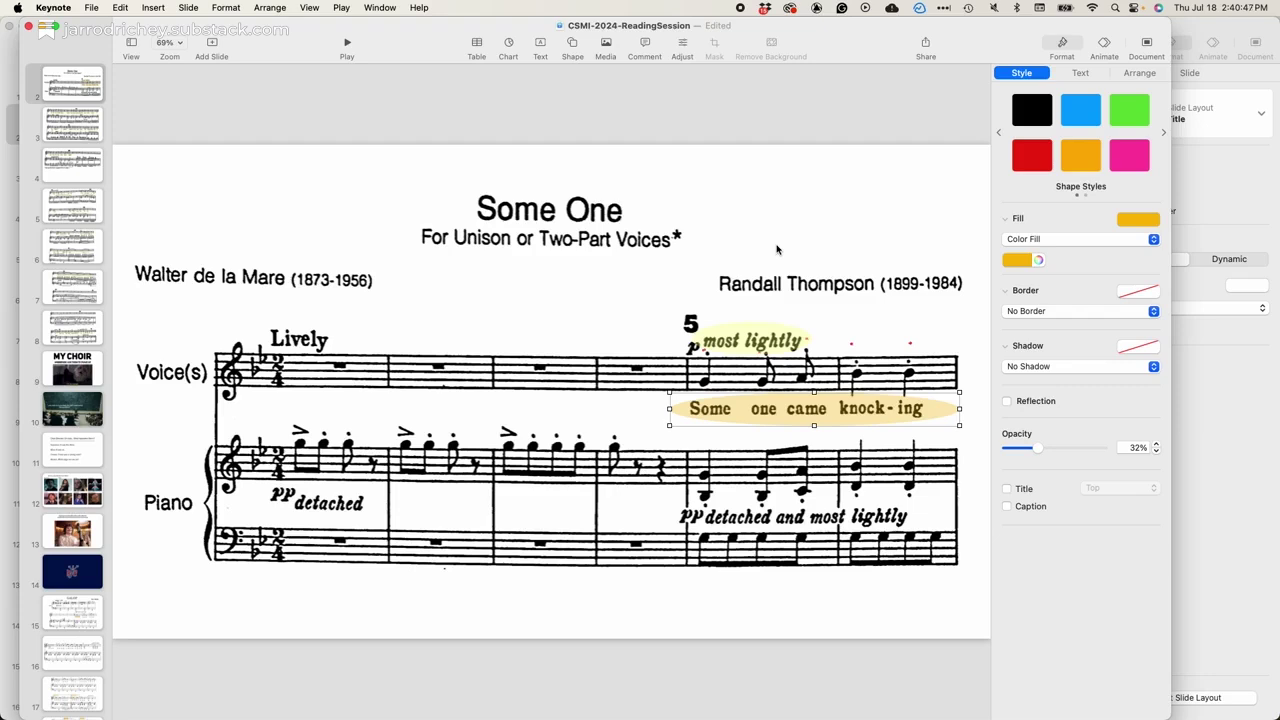
click(767, 172)
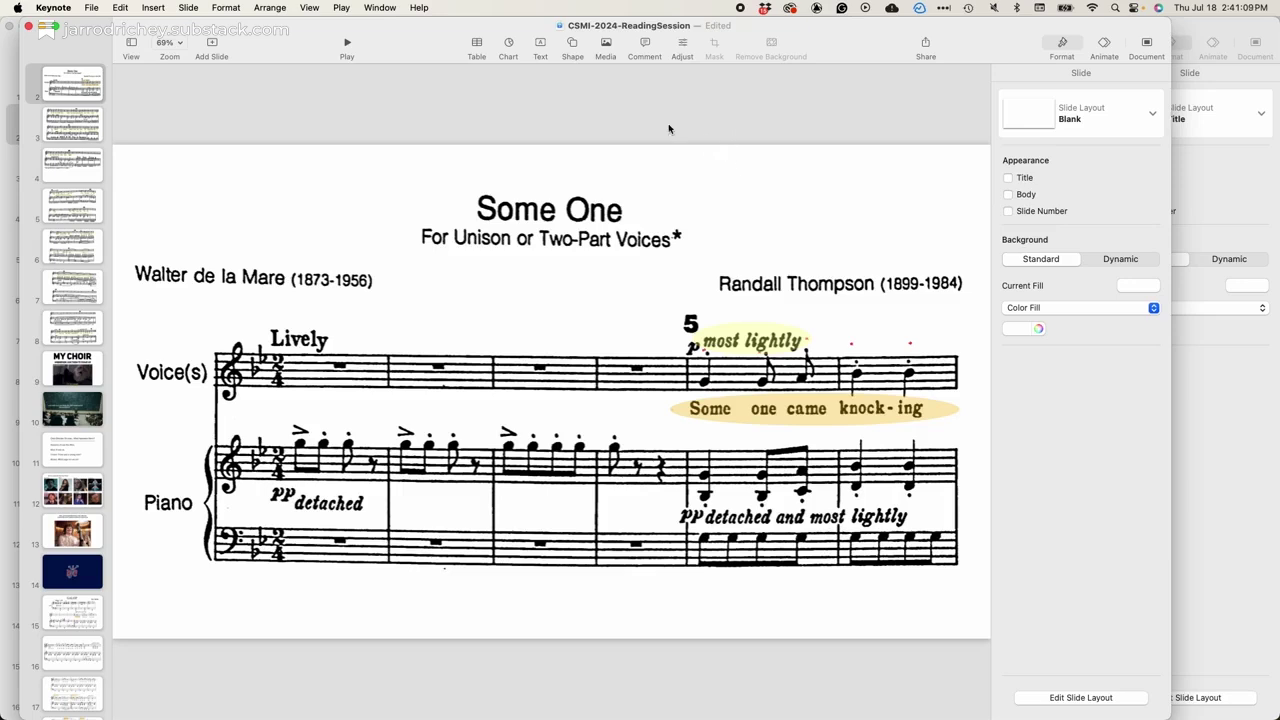
click(29, 26)
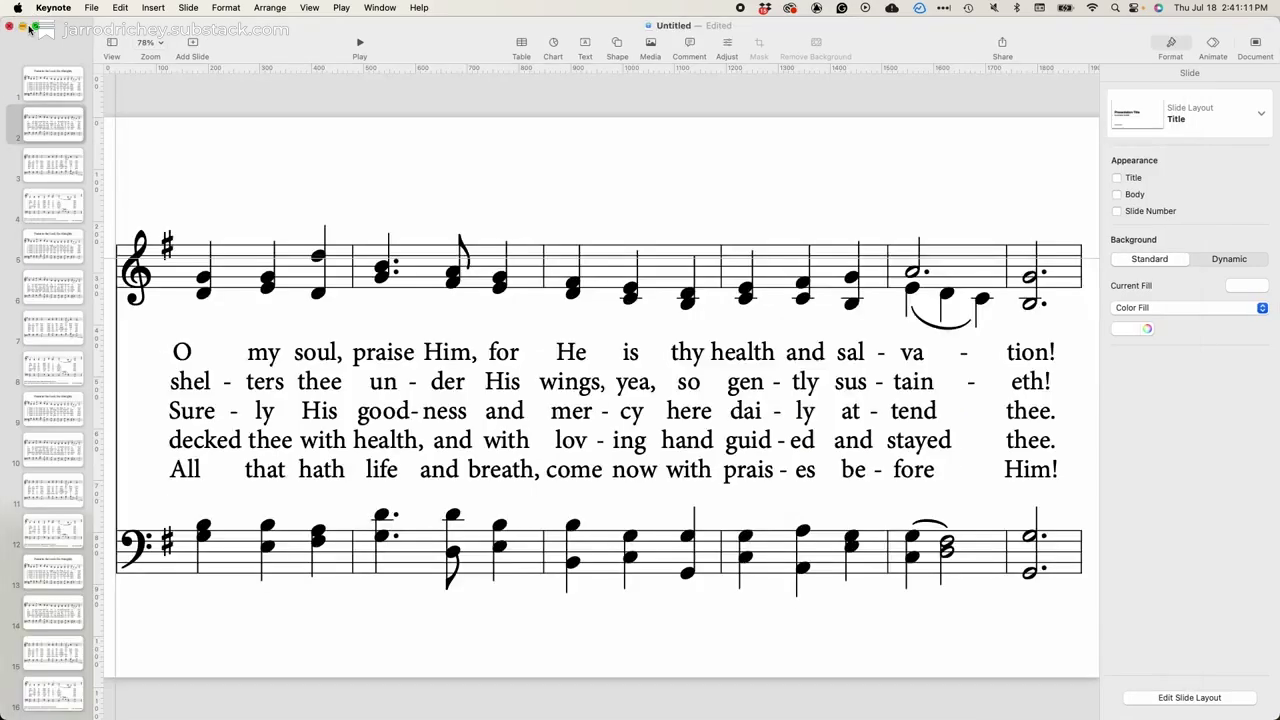
- Show the first slide of "Praise to the Lord, the Almighty" and launch the macOS Screenshot tool for a selected-portion capture
click(53, 92)
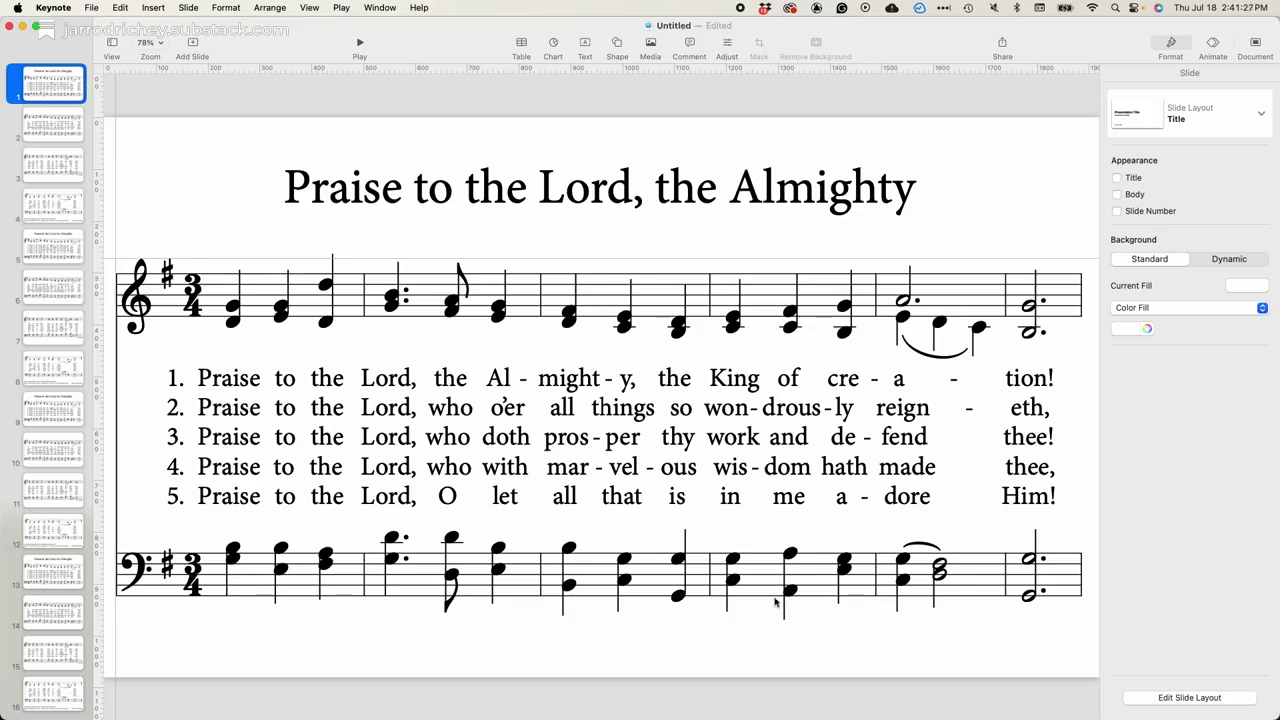
mouse_move(1010, 703)
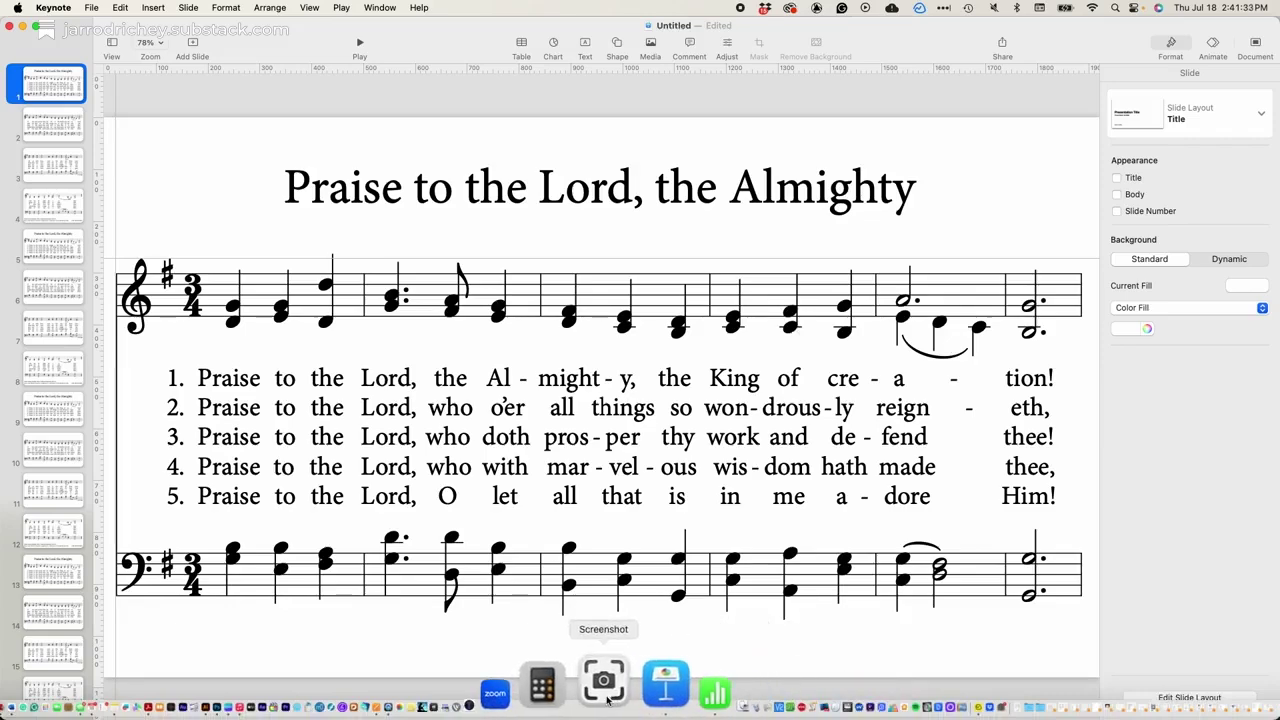
click(607, 698)
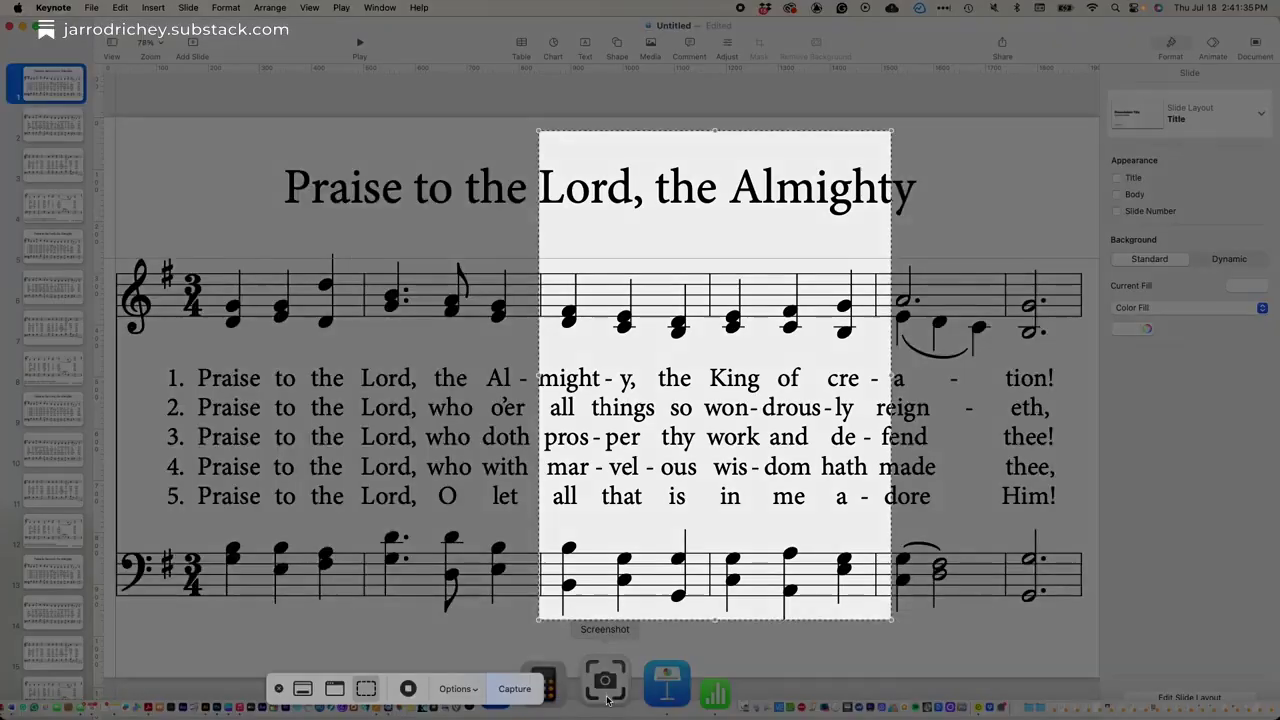